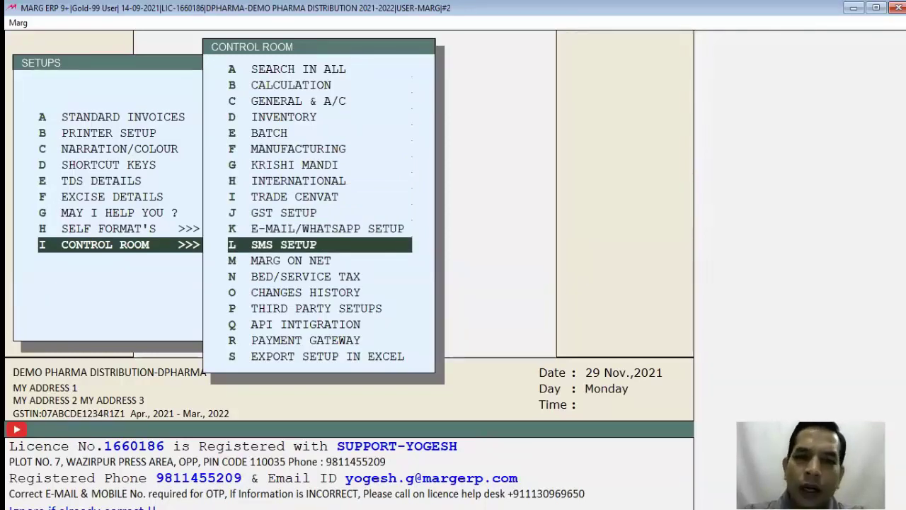
Open the SMS setup in the control room and set the SMS sending method to N-Net
key("Return")
key("Return")
key("Return")
key("Return")
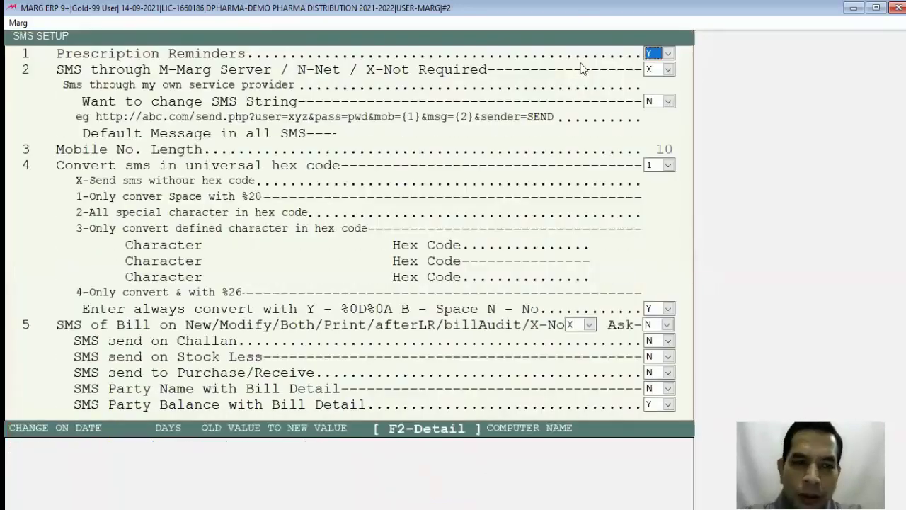
key("Return")
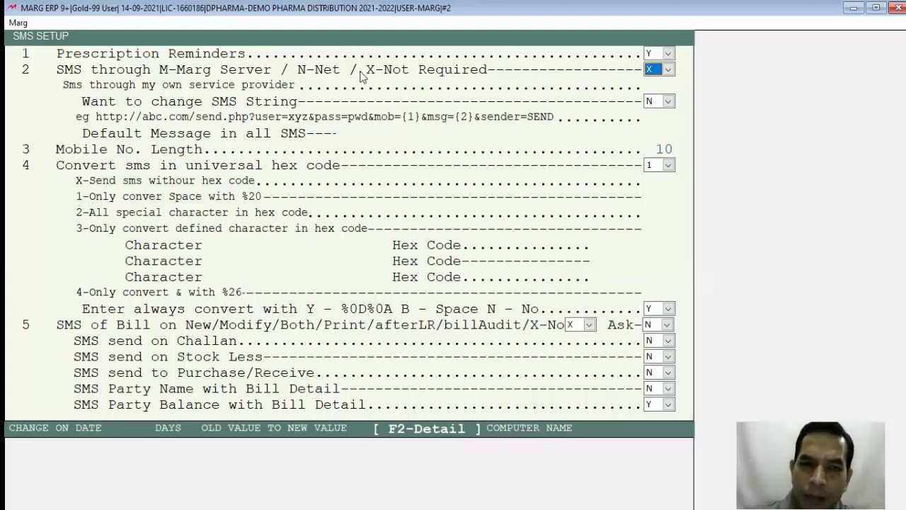
left_click(668, 69)
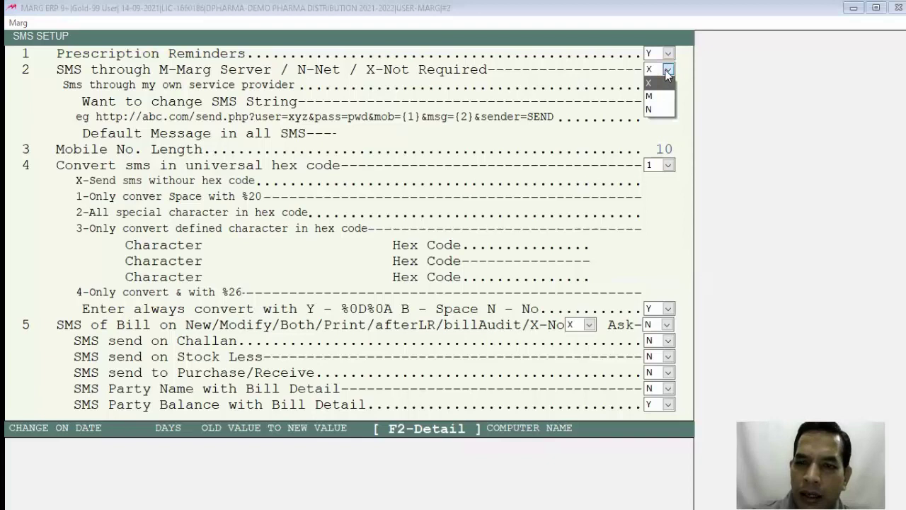
left_click(655, 111)
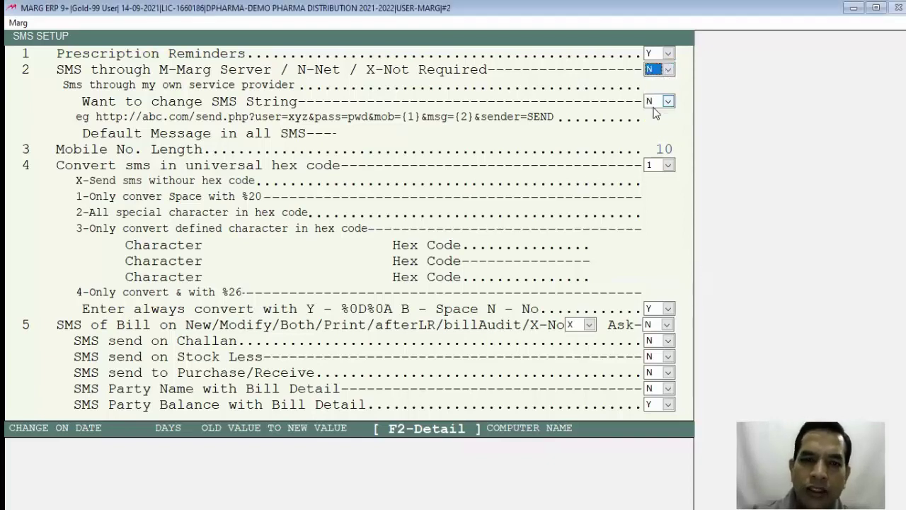
Choose to change the SMS string and enter ABCDE as its text
key("Return")
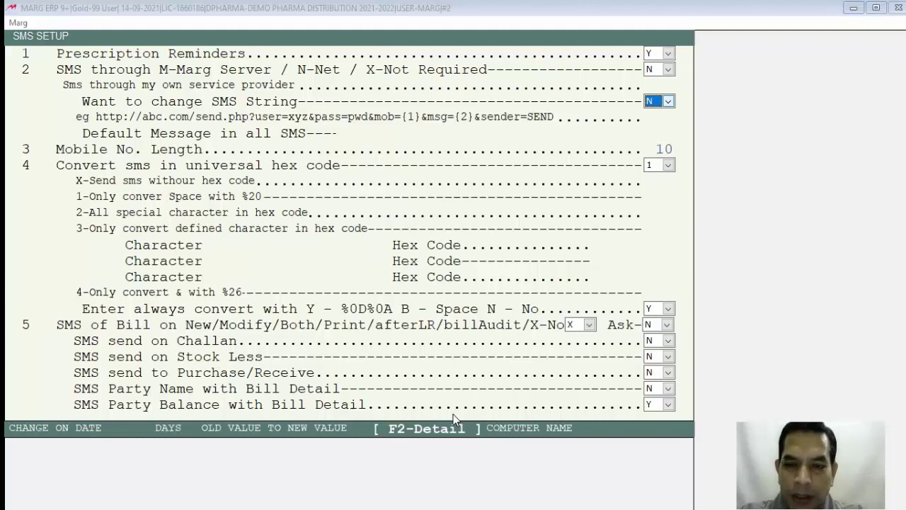
key("y")
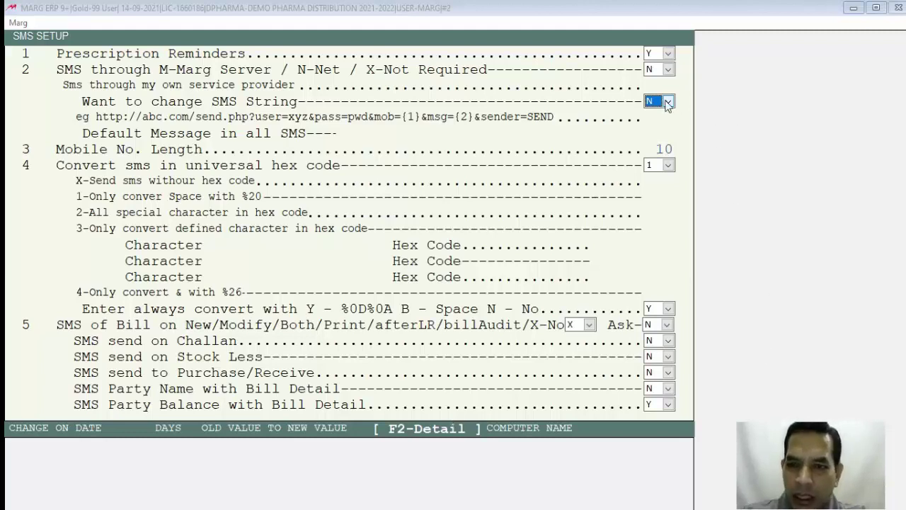
key("Return")
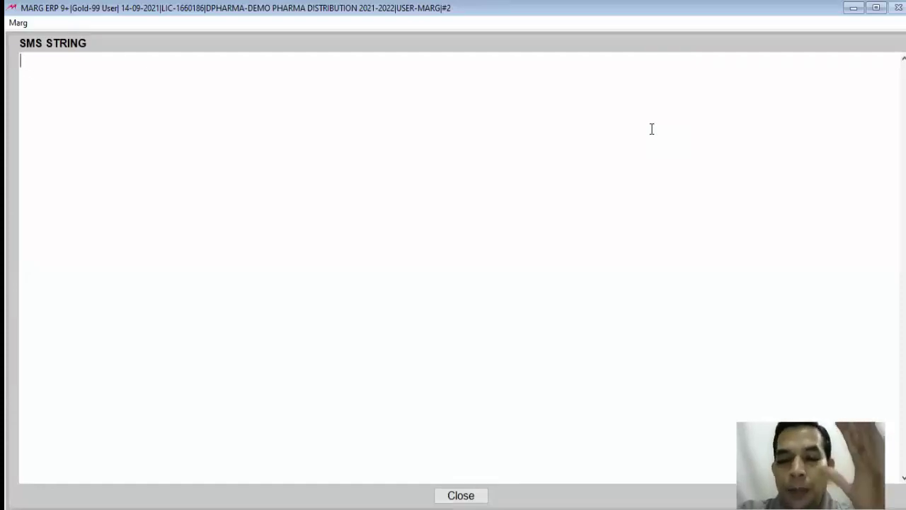
type("ABCDE")
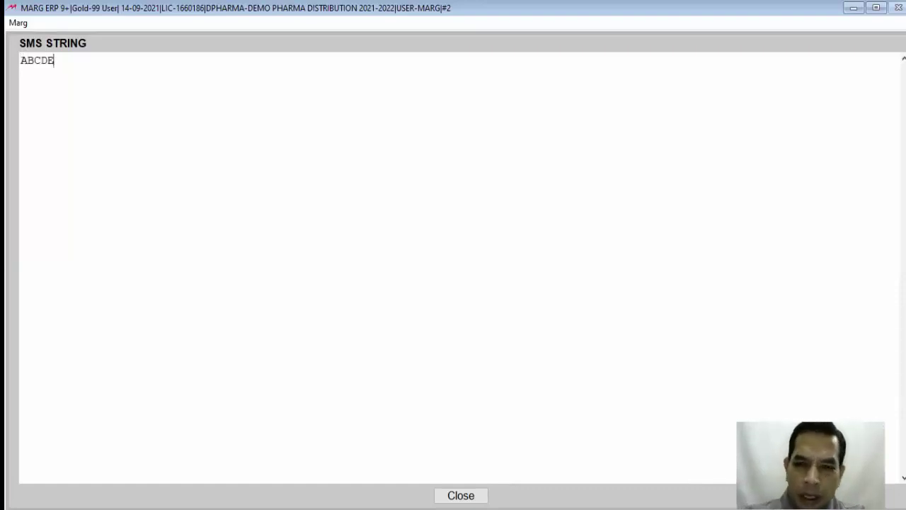
key("Escape")
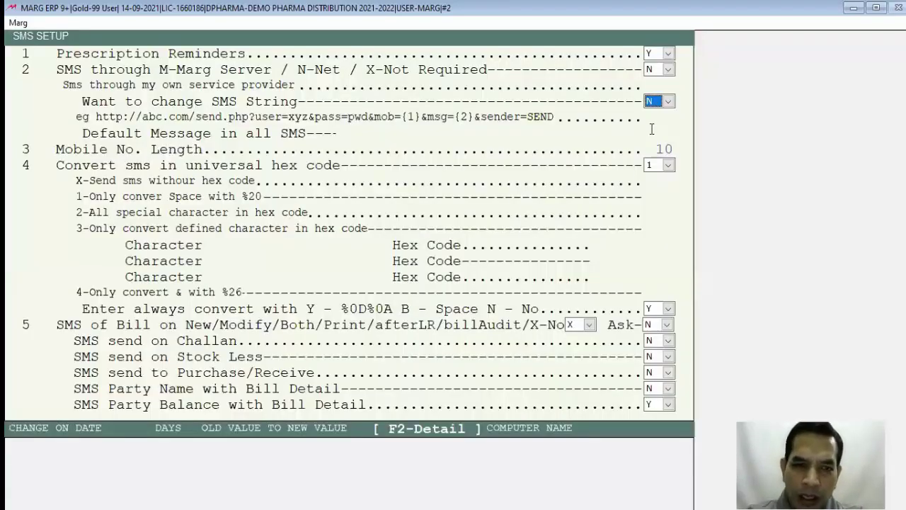
Examine the default message, mobile number length, hex code conversion and bill SMS options, through to party balance with bill detail
key("Return")
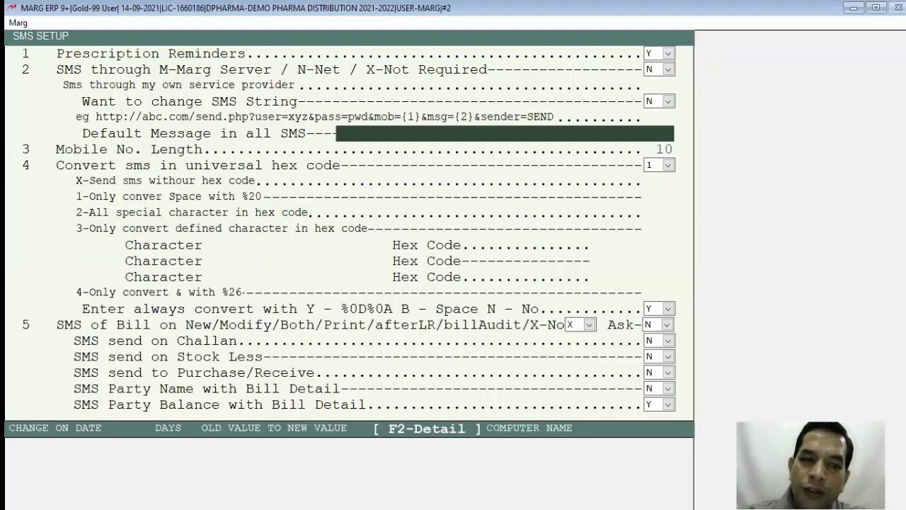
key("Return")
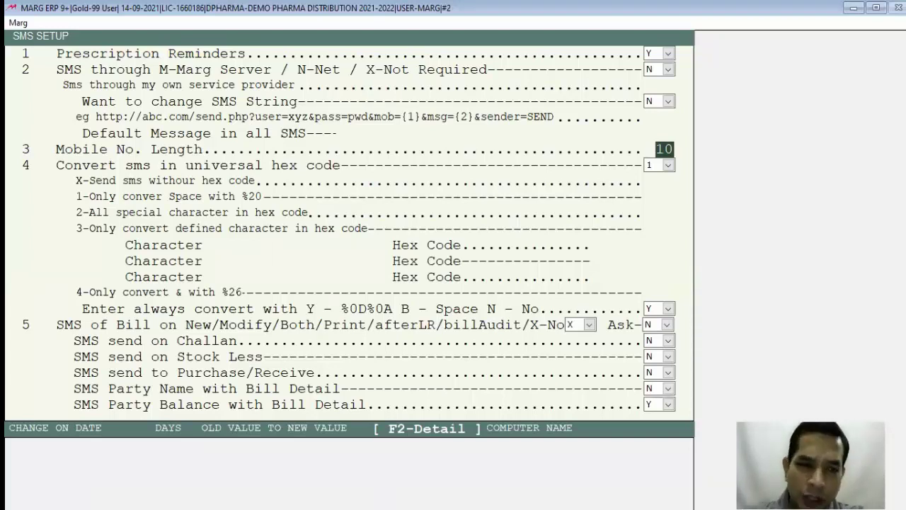
key("Return")
key("Return")
key("Return")
key("Return")
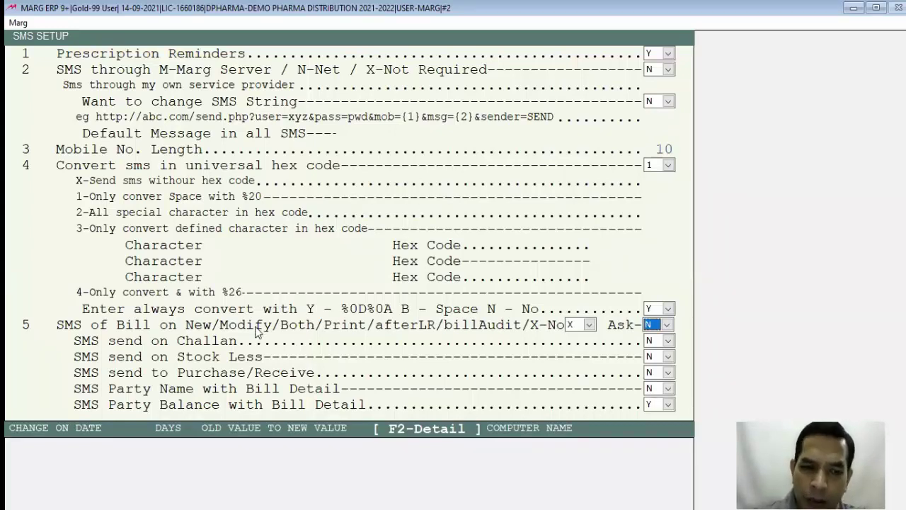
key("Up")
key("Return")
key("Return")
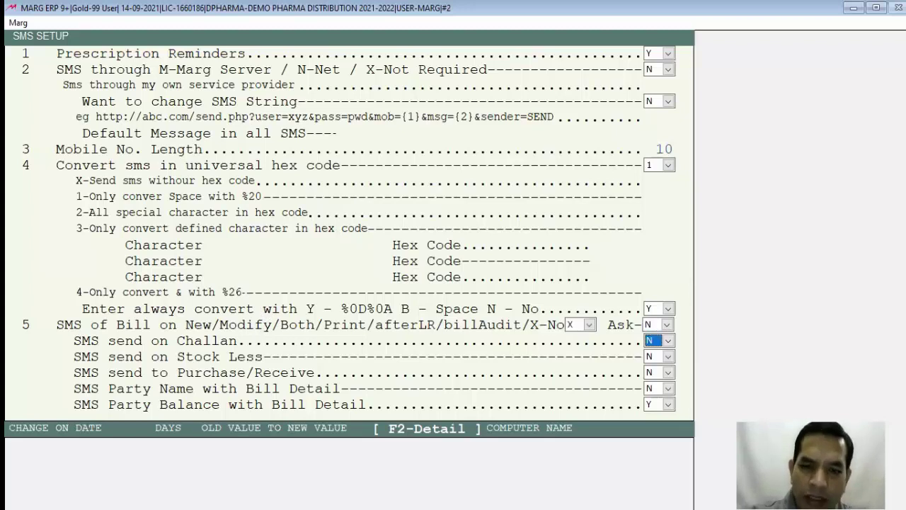
key("Return")
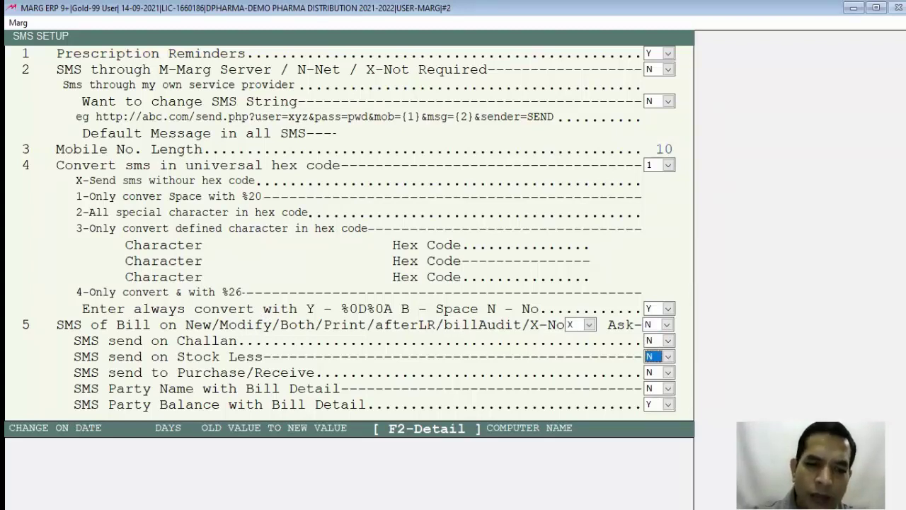
key("Return")
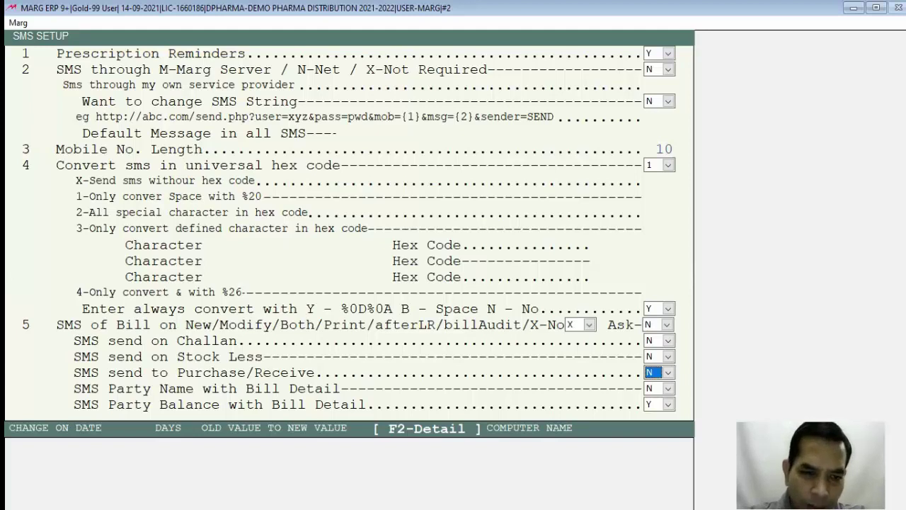
key("Return")
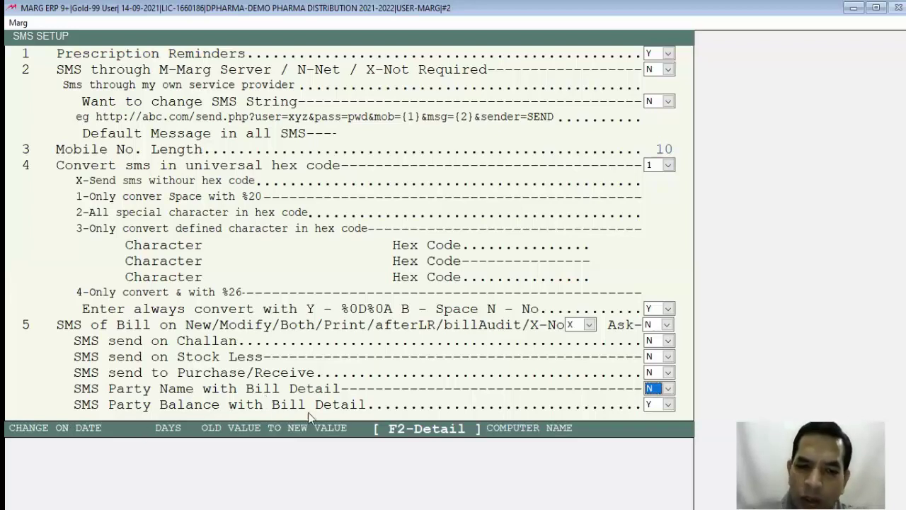
key("Return")
key("Return")
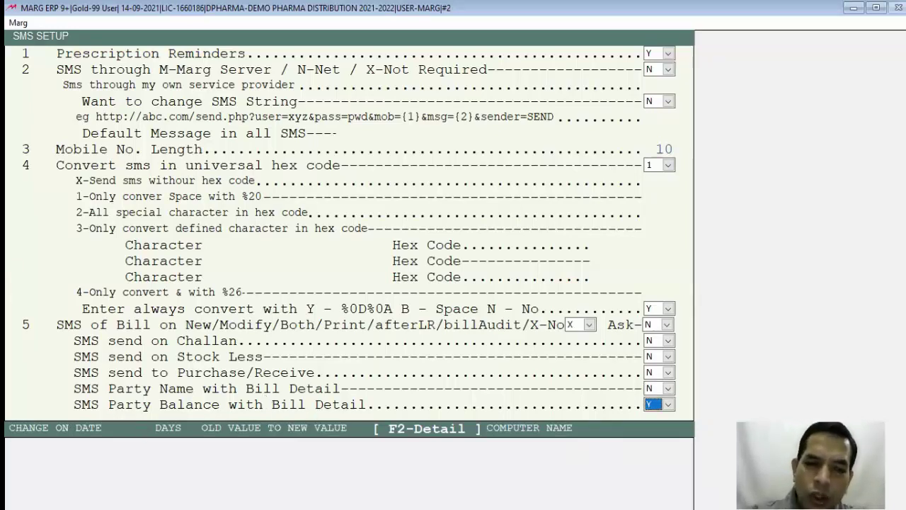
Review the remaining SMS options for item details, salesman, billing, receipts and PDC entries, and return to the main screen
key("Return")
key("Return")
key("Return")
key("Return")
key("Return")
key("Return")
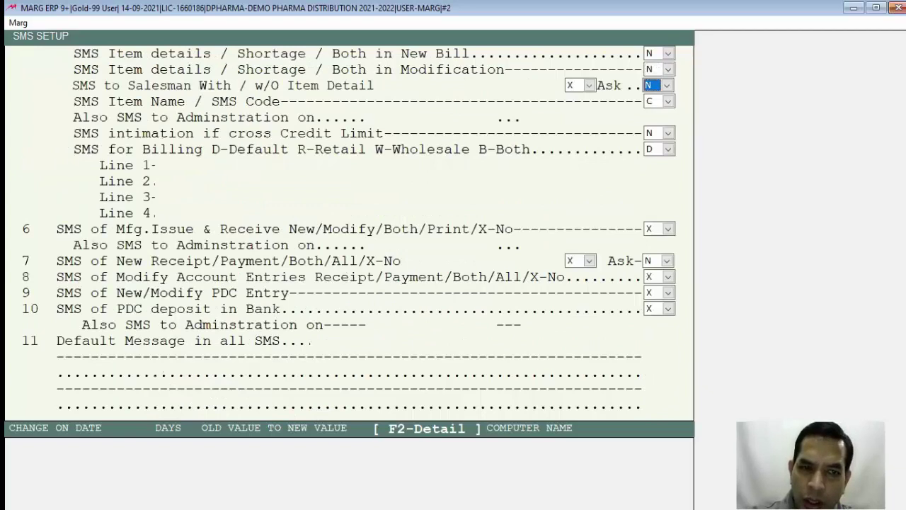
key("Return")
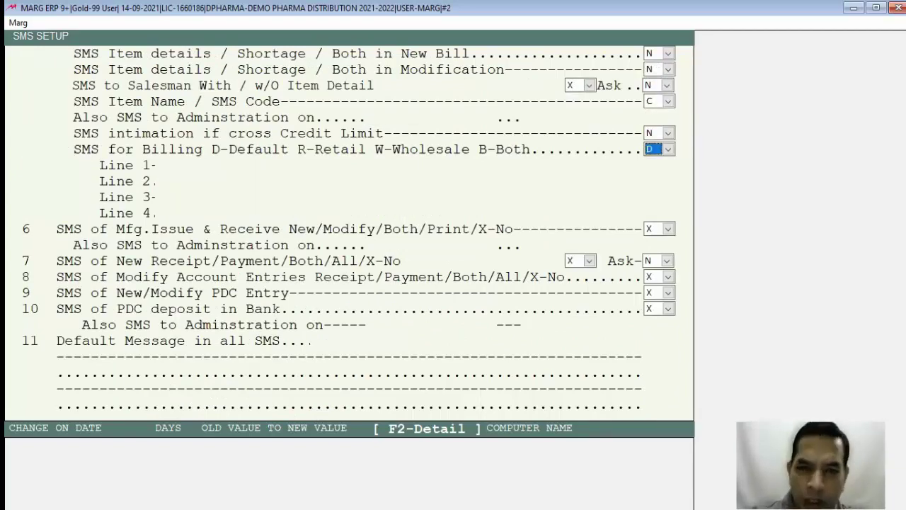
key("Return")
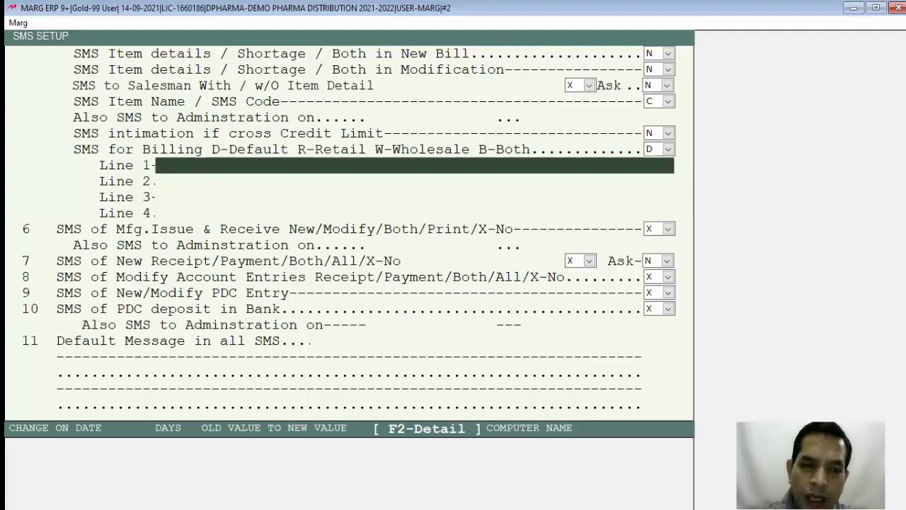
key("Return")
key("Return")
key("Return")
key("Return")
key("Return")
key("Return")
key("Return")
key("Return")
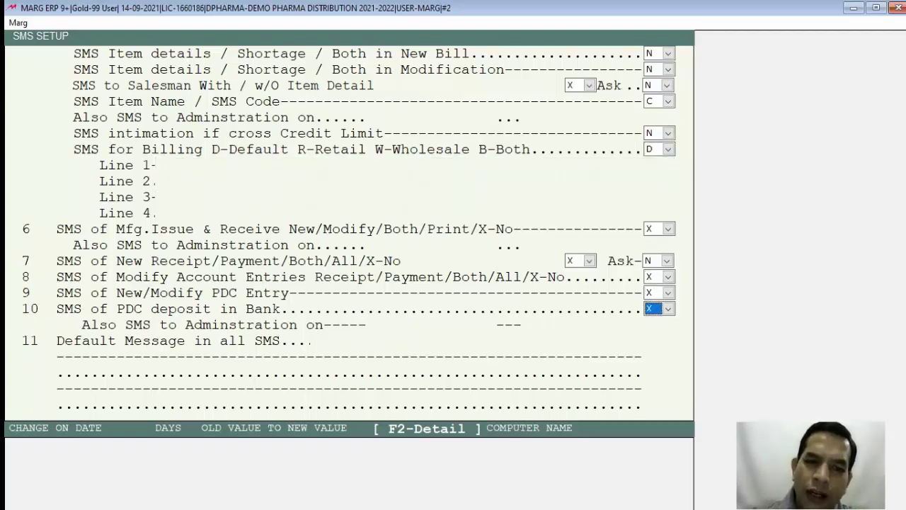
key("Return")
key("Return")
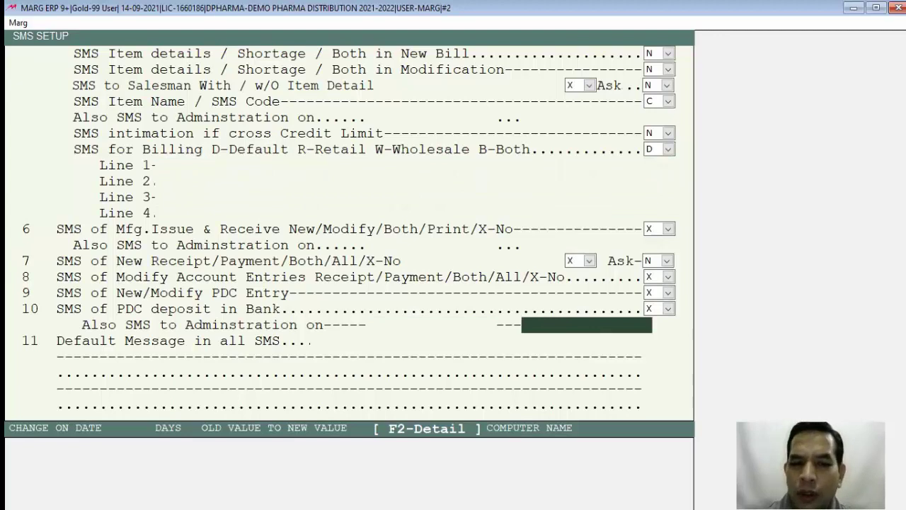
key("Escape")
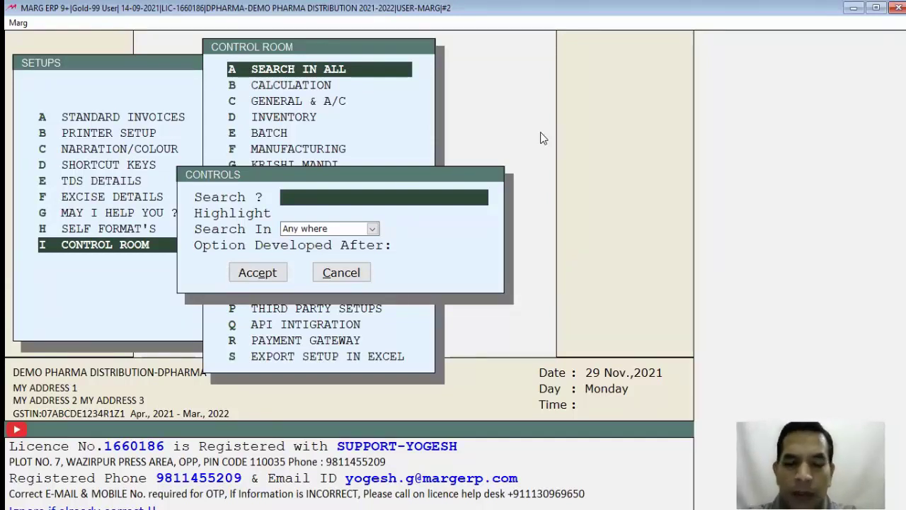
key("Escape")
key("Escape")
key("Escape")
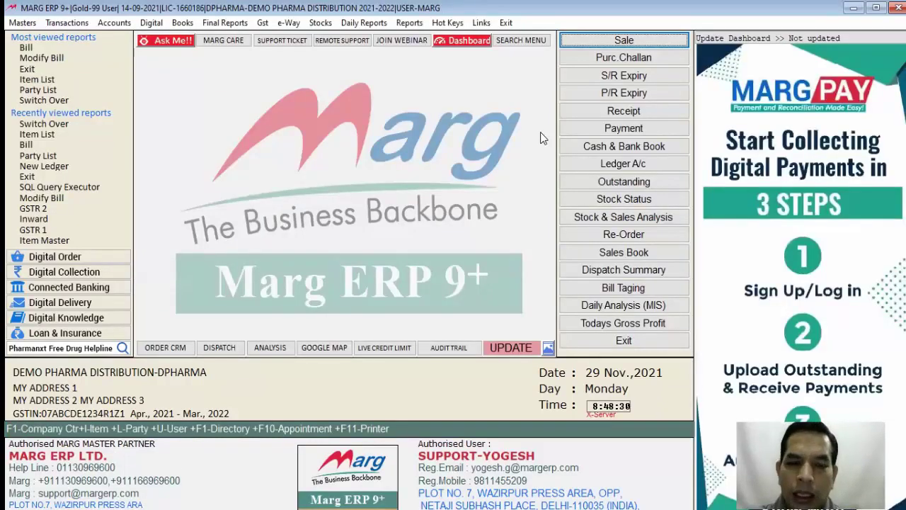
Open the control room and search all settings for EMAIL
key("ctrl+alt+c")
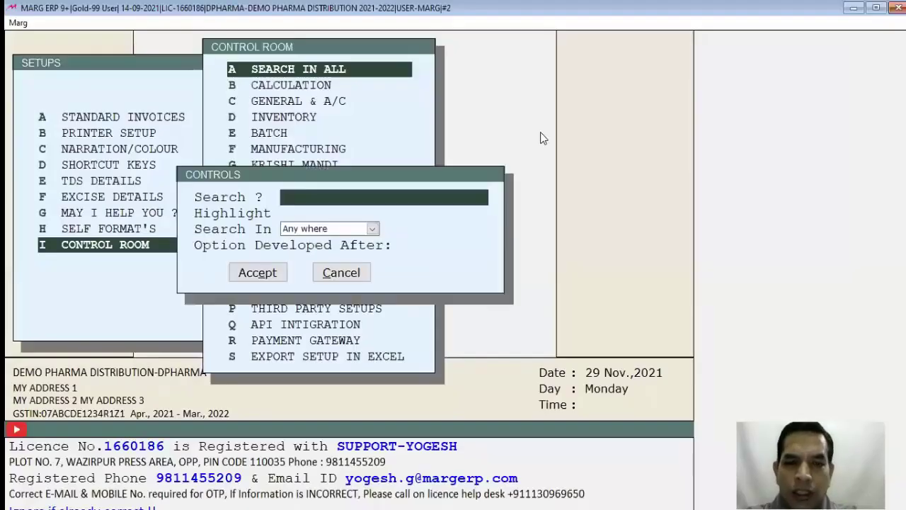
type("EMAIL")
key("Return")
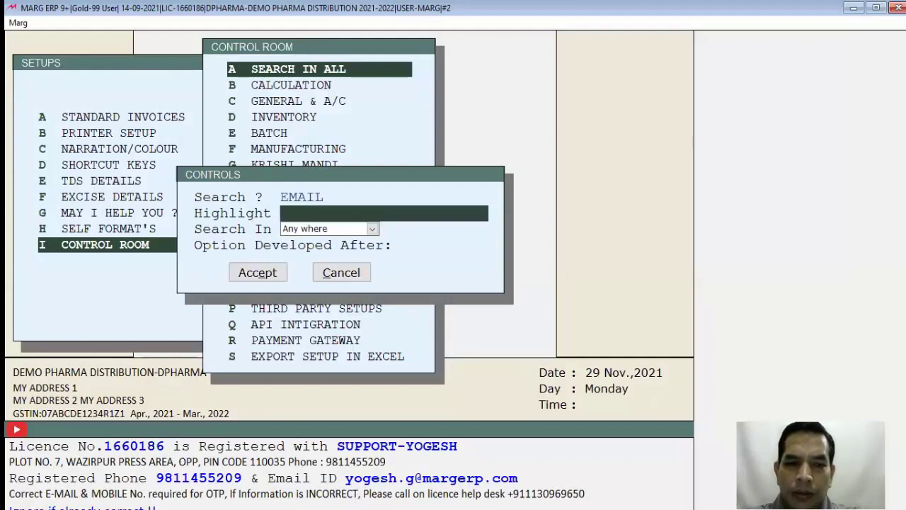
key("Return")
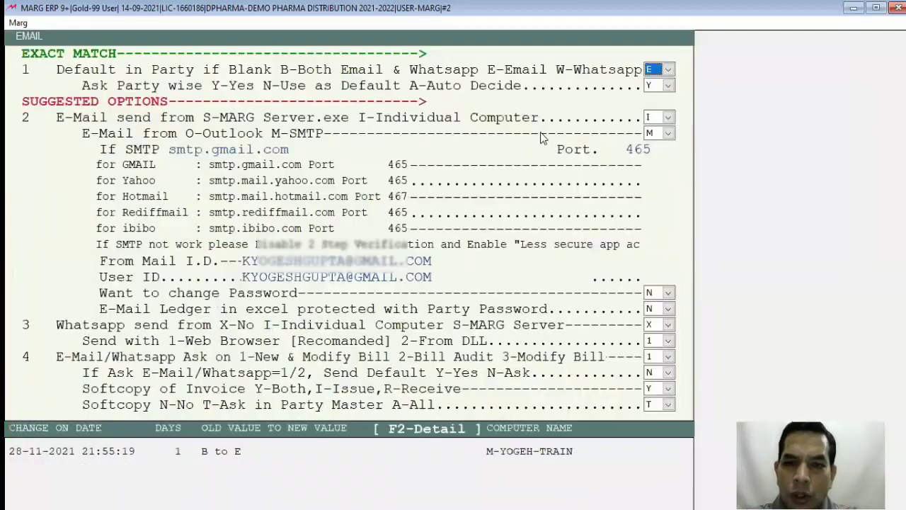
Accept E-Email as the default for blank parties, Y for asking party-wise and I-Individual Computer for sending e-mail
left_click(669, 73)
left_click(653, 100)
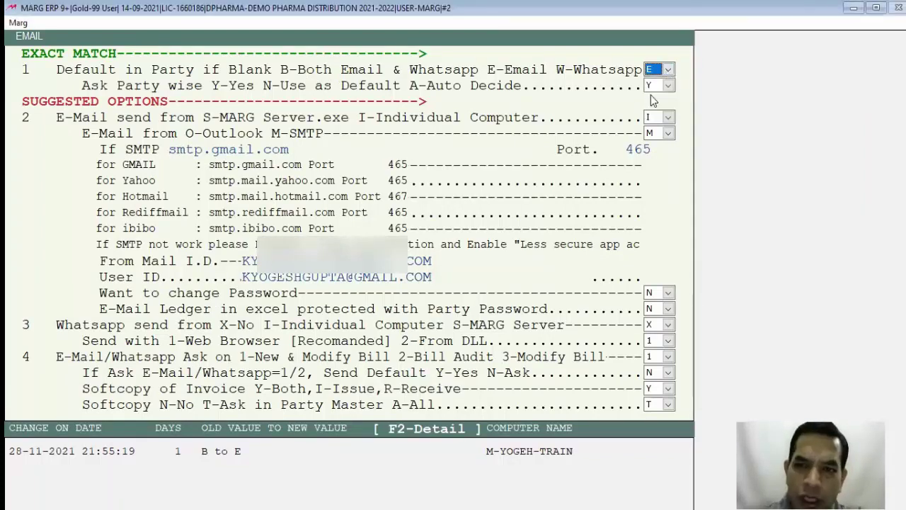
key("Return")
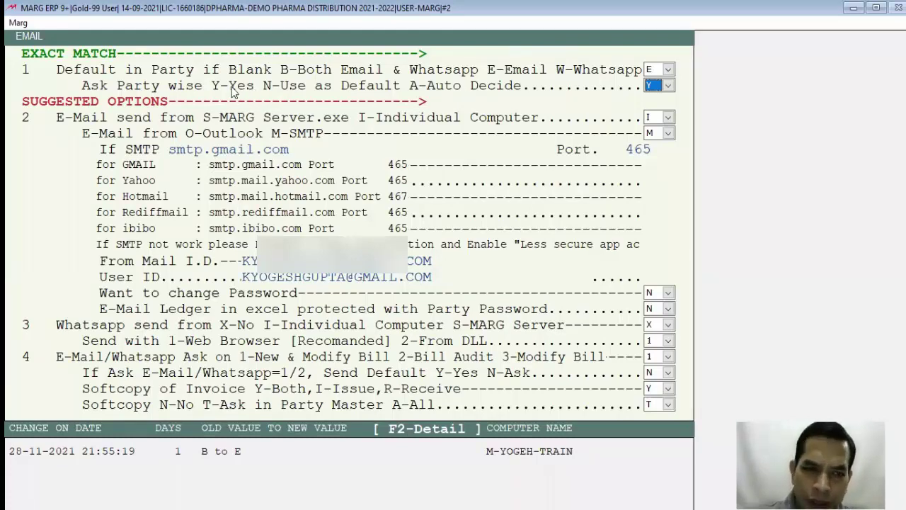
key("Return")
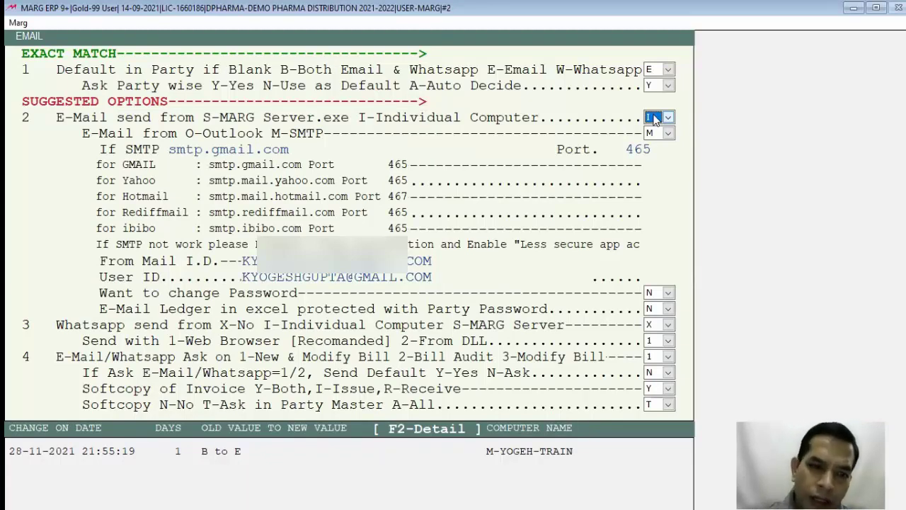
key("Return")
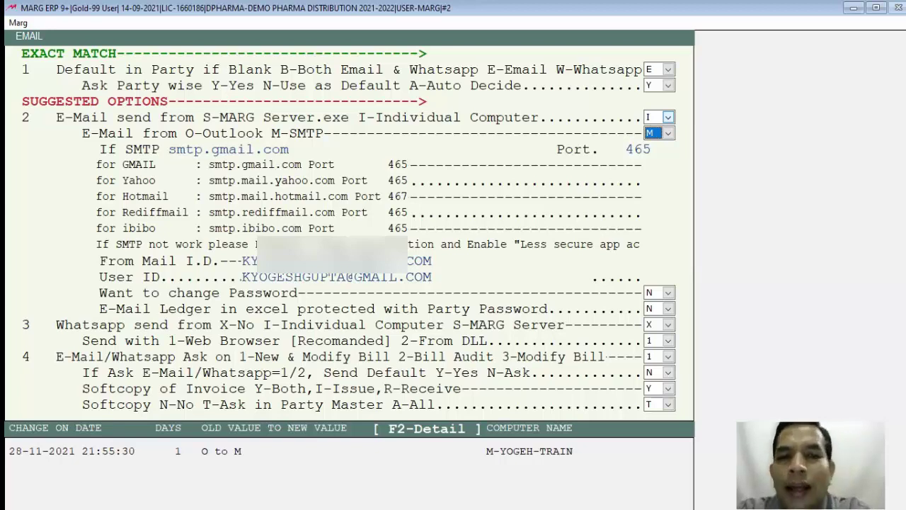
Accept M-SMTP as the e-mail method with smtp.gmail.com on port 465, and keep the sender mail ID and user ID
key("alt+Down")
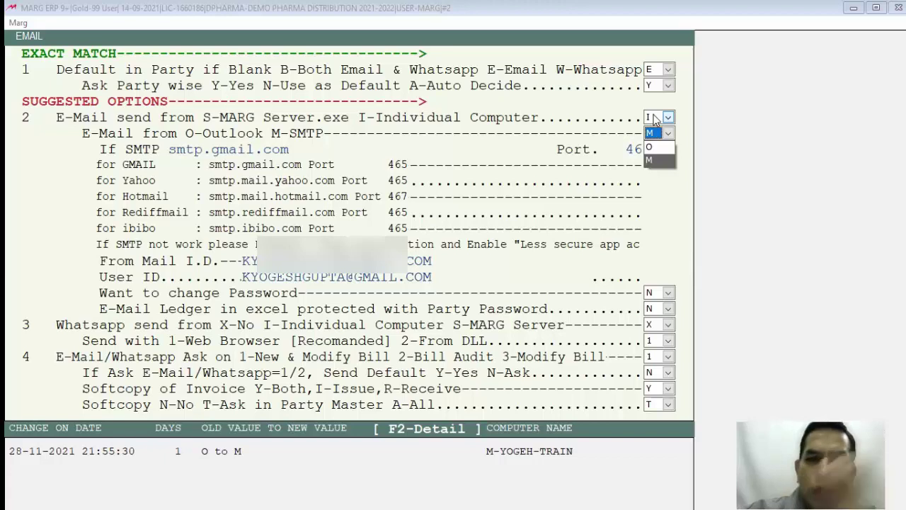
key("Return")
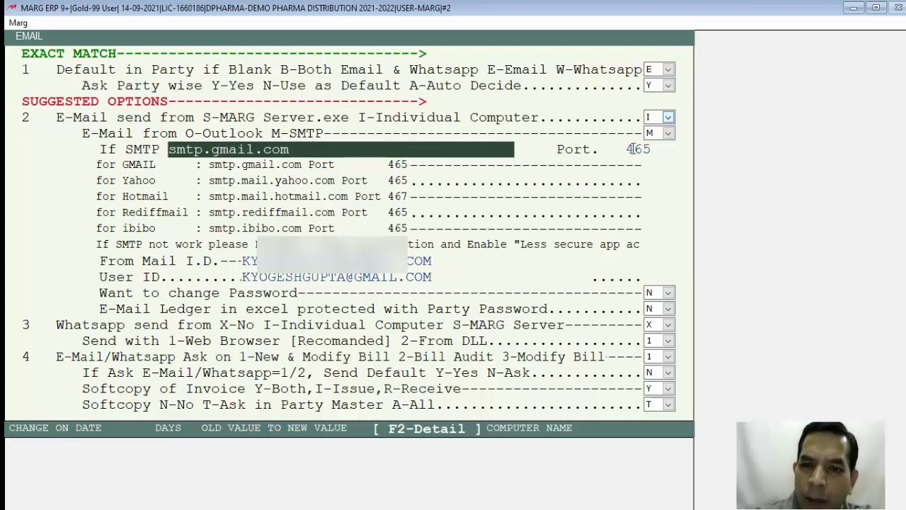
left_click(472, 259)
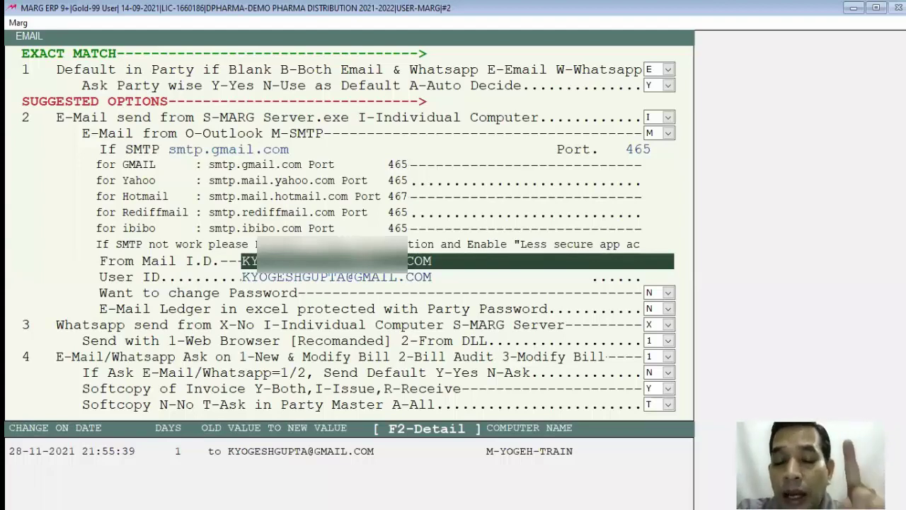
key("Return")
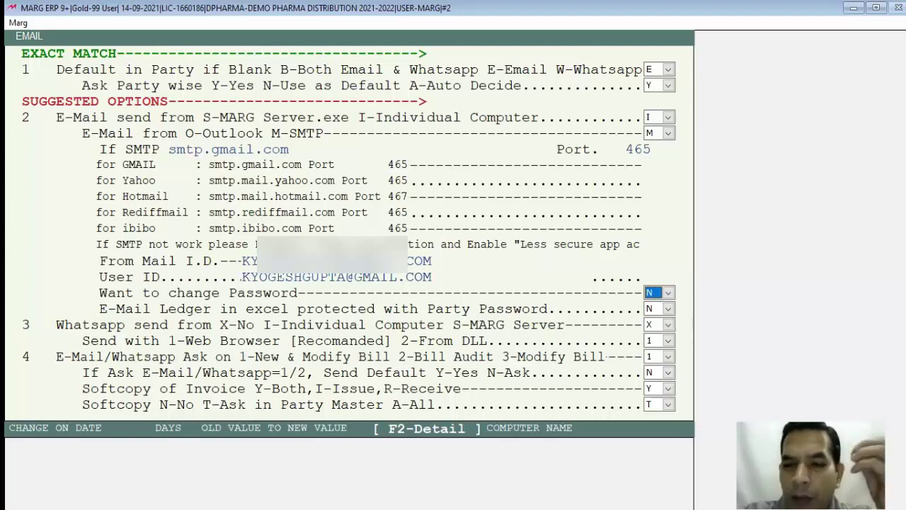
Accept N for password change and protected Excel ledger, X-No for Whatsapp, 1-Web Browser, ask on 1, default N, and softcopy Y and T
key("Return")
key("Return")
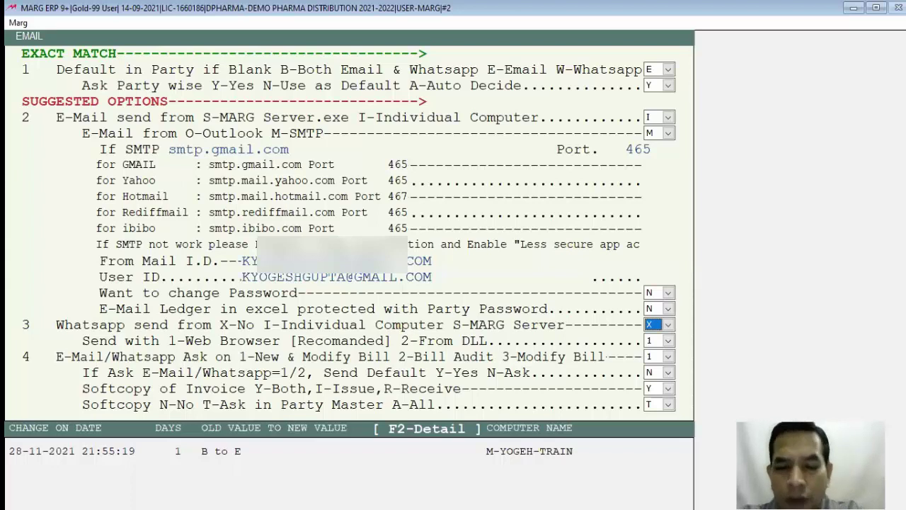
key("Return")
key("Return")
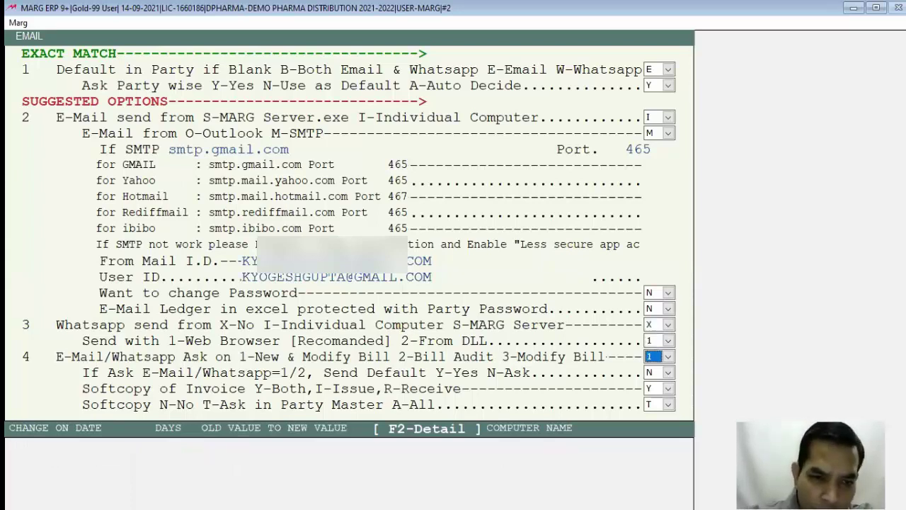
key("Return")
key("Return")
key("Return")
key("Return")
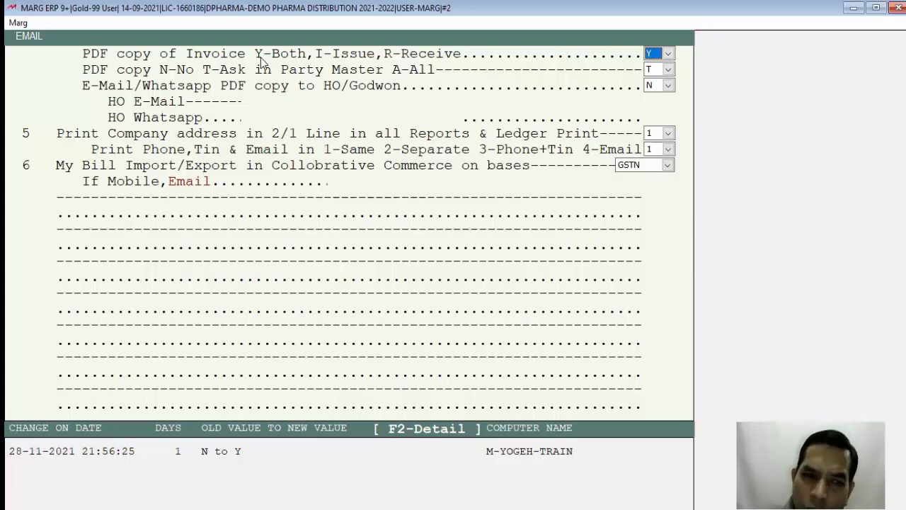
Accept PDF invoice copy Y-Both with T-Ask in Party Master and N for the HO/Godown copy, then save the settings
key("Return")
key("Return")
key("Return")
key("Return")
key("Return")
key("Return")
key("Return")
key("Return")
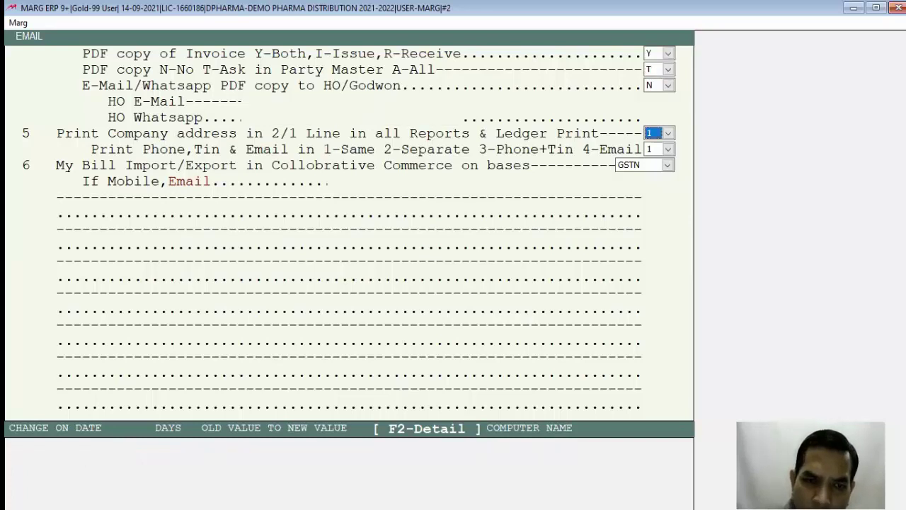
key("Return")
key("Escape")
key("y")
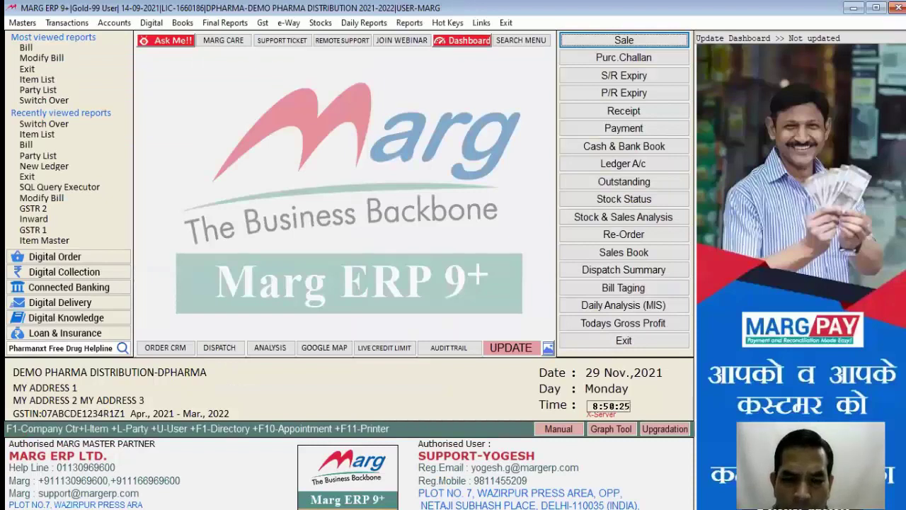
Find the demo customer in the ledger accounts and open its SMS, Email & Geo details for editing
key("alt+l")
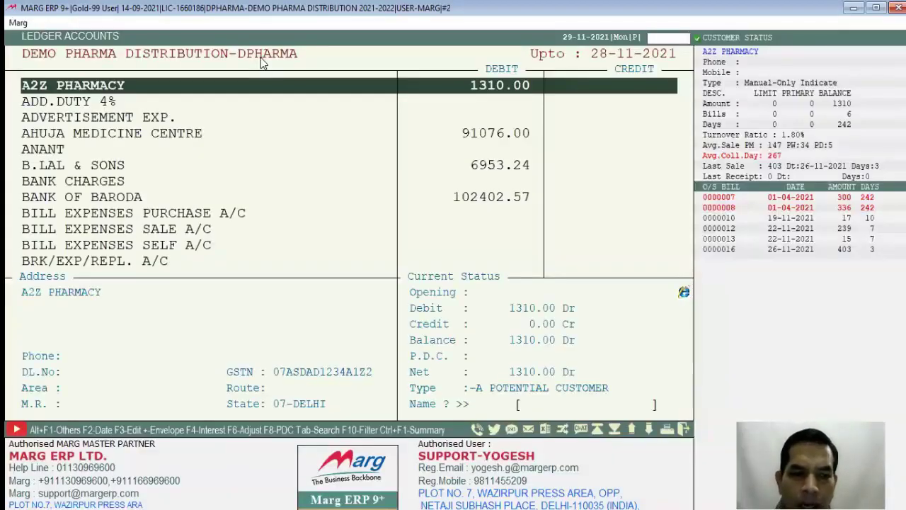
type("YOGESH")
key("Return")
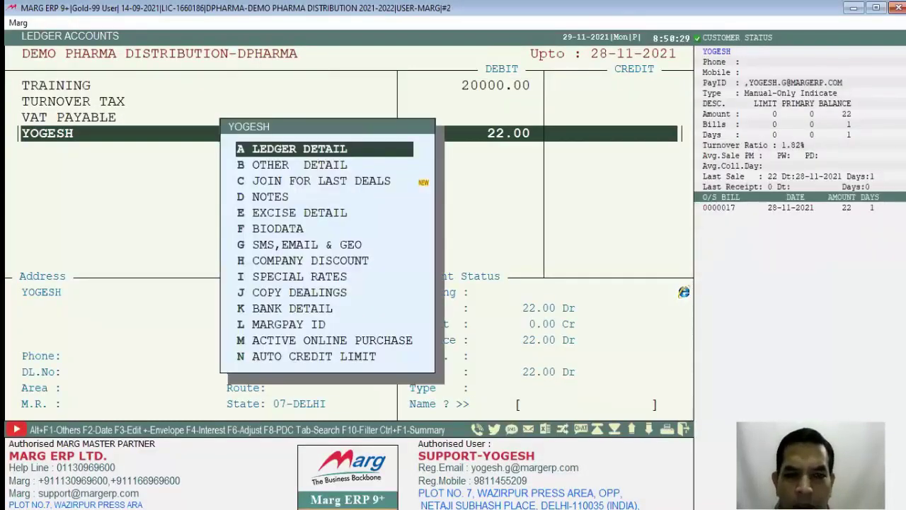
key("Down")
key("Down")
key("Down")
key("Down")
key("Down")
key("Down")
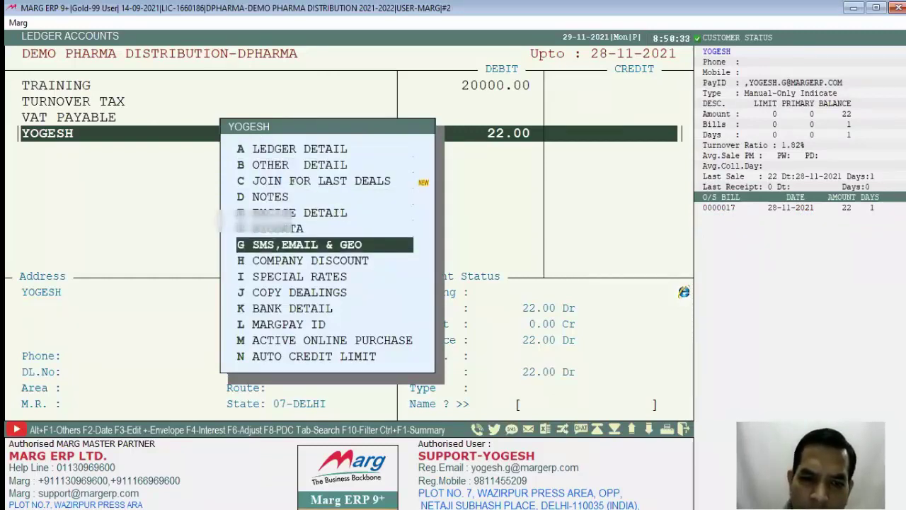
key("Return")
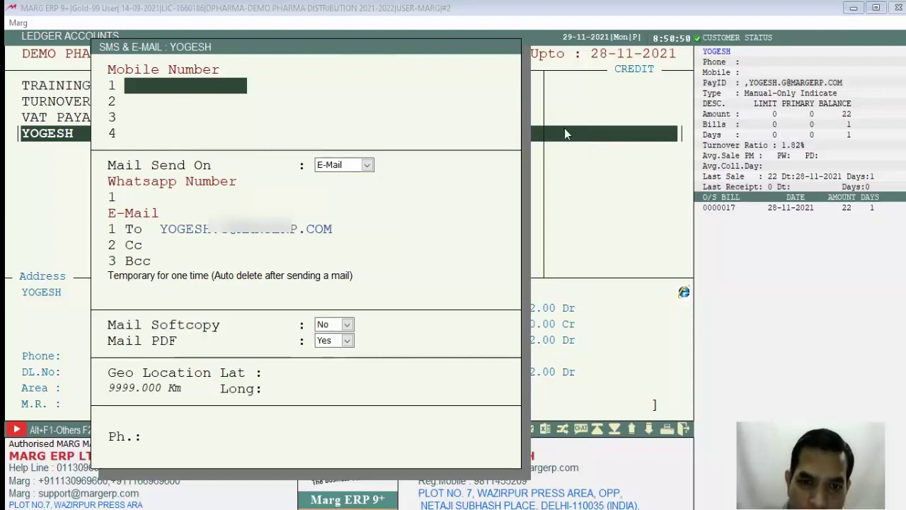
Set the customer's Mail Send On to E-Mail, keep Mail Softcopy No and Mail PDF Yes, and return to the main screen
left_click(336, 165)
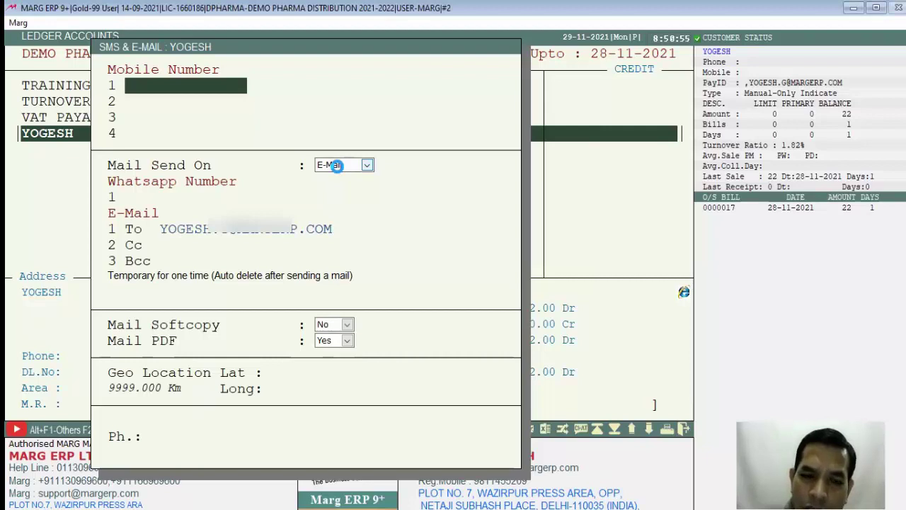
left_click(336, 165)
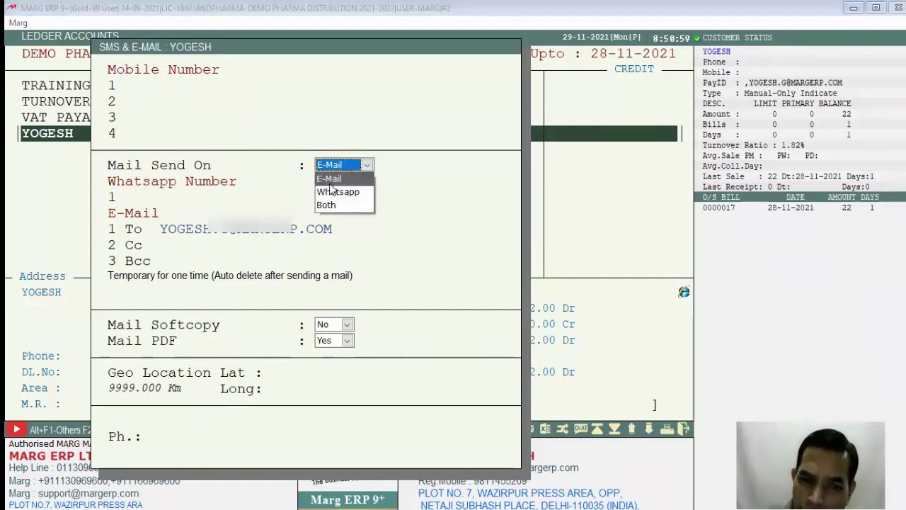
left_click(330, 183)
key("Return")
key("Return")
key("Return")
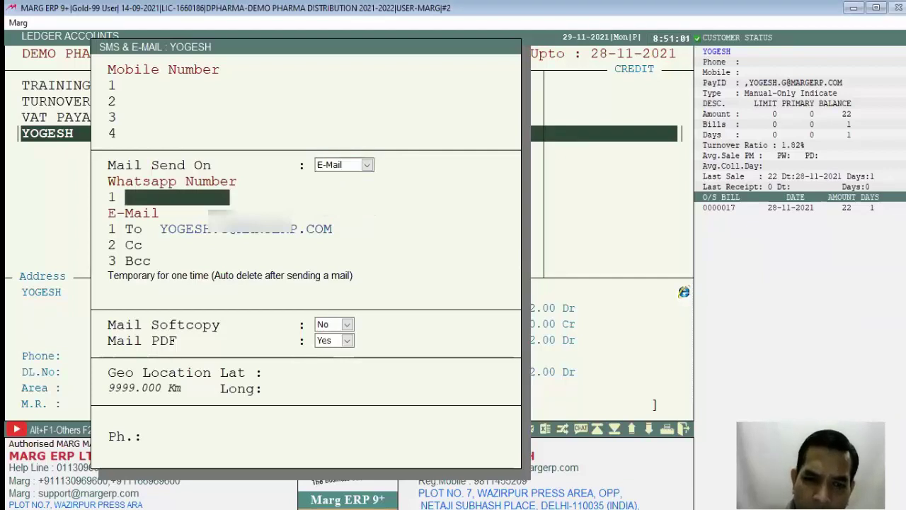
key("Return")
key("Return")
key("Return")
key("Return")
key("Return")
key("Return")
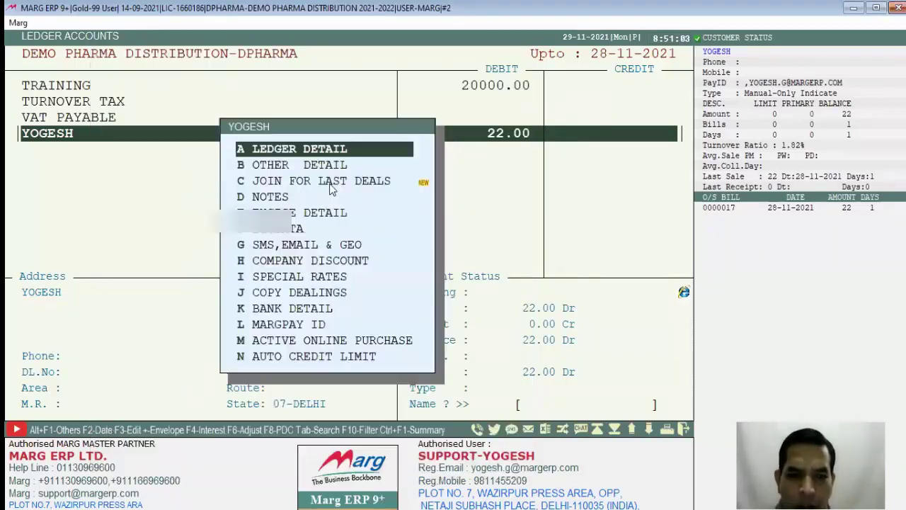
key("Escape")
key("Escape")
Start a sale bill dated 29-11-2021 for the same customer, leaving the M.R. blank and the type LOCAL
key("Return")
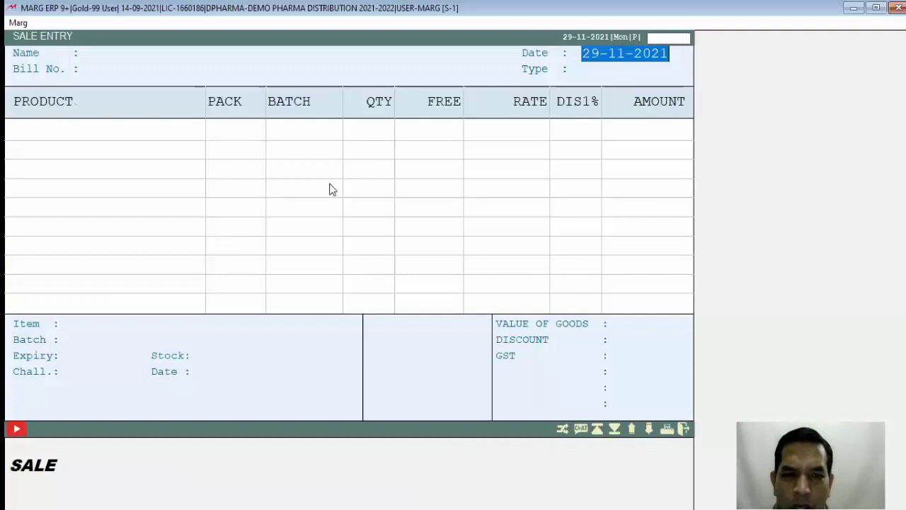
key("Return")
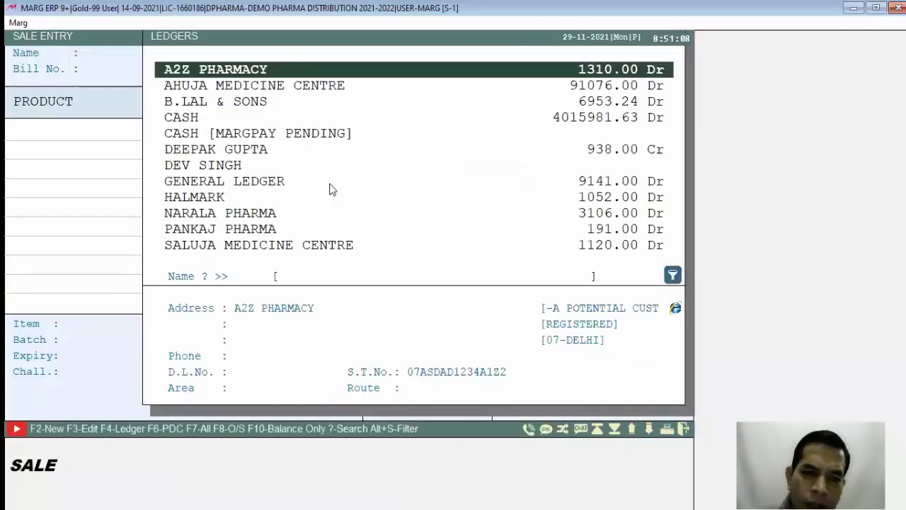
type("YOGES")
key("Return")
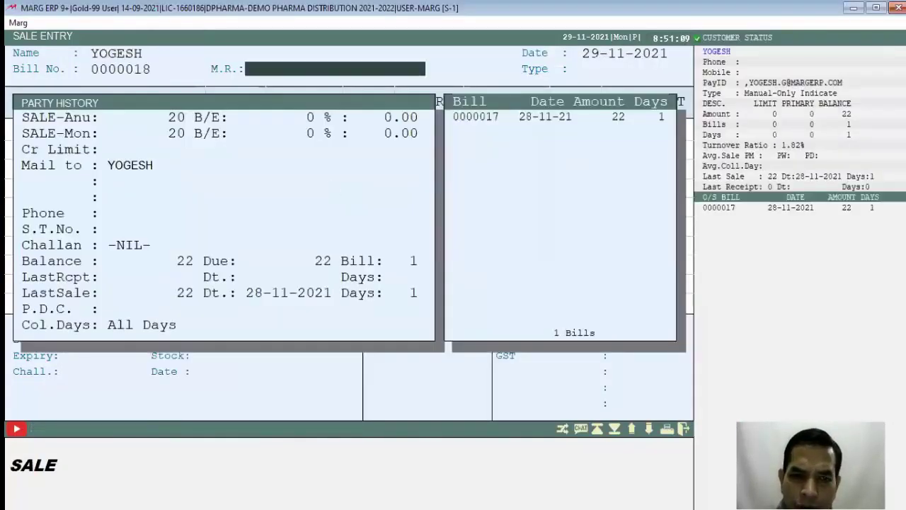
key("Return")
key("Return")
key("Return")
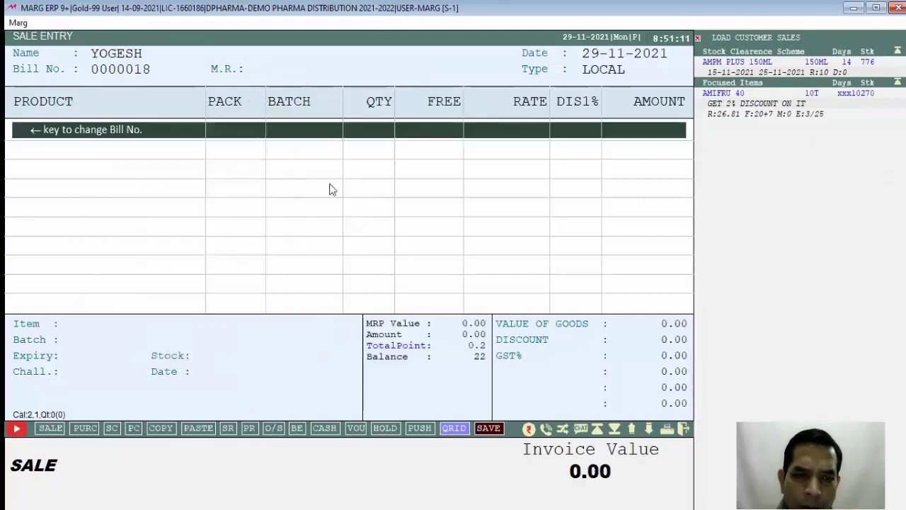
Add 3 units of BECOSULE 10X10., batch 00739, save the bill with one print copy, and send it with Mail Softcopy No and Mail PDF Yes
key("Return")
key("Return")
key("Return")
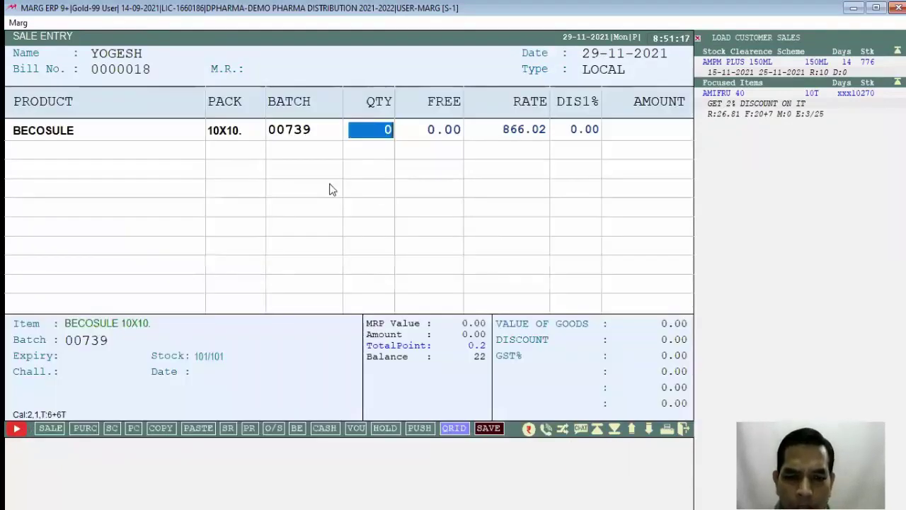
type("3")
key("ctrl+w")
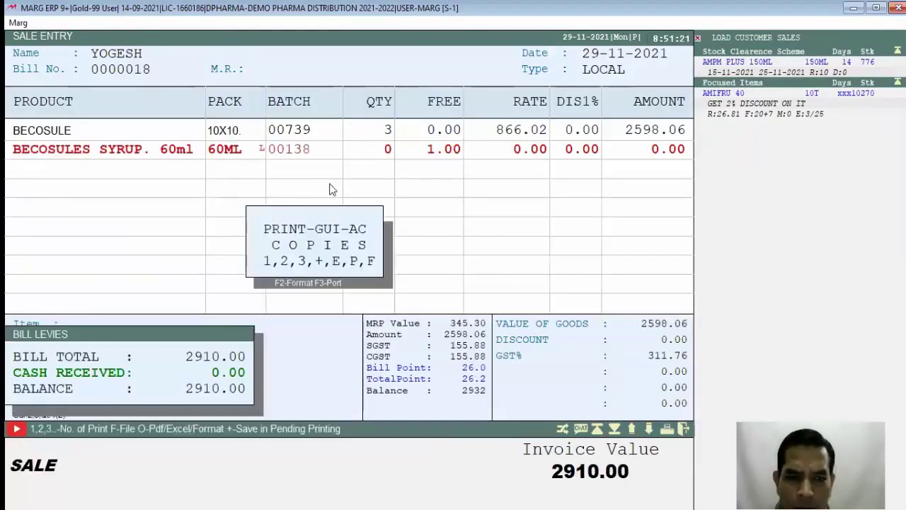
key("1")
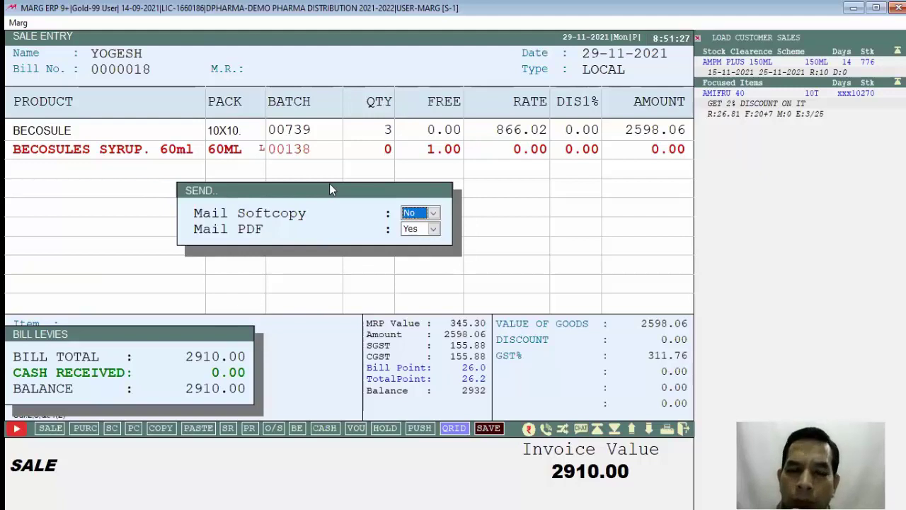
key("Return")
key("Return")
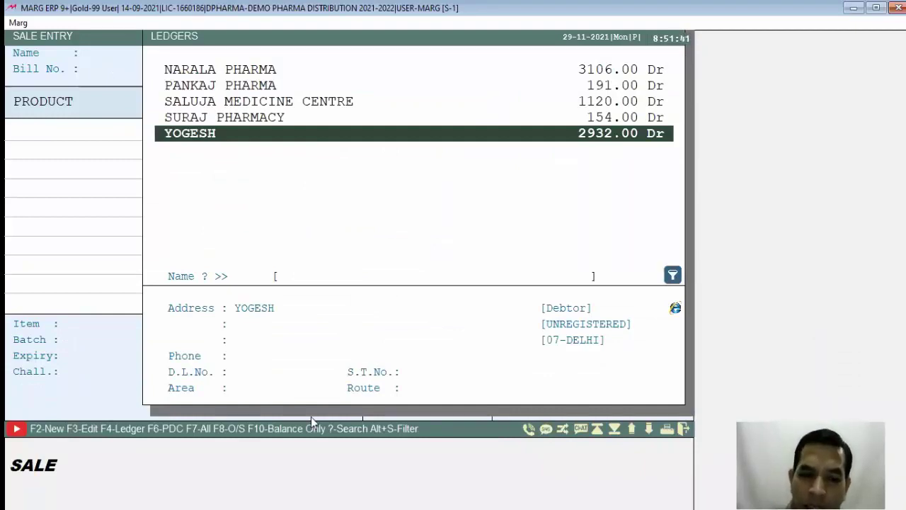
Leave the sale entry, switch to Chrome and open gmail.com
key("alt+Tab")
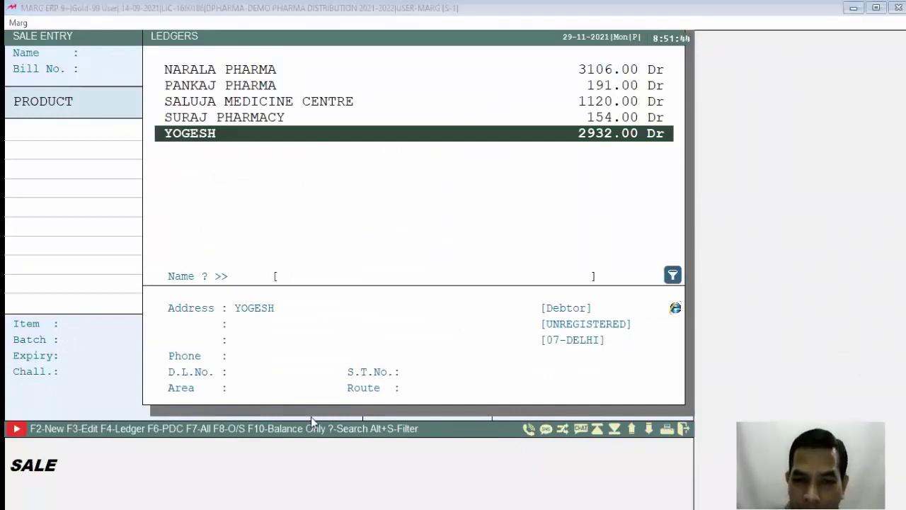
left_click(555, 156)
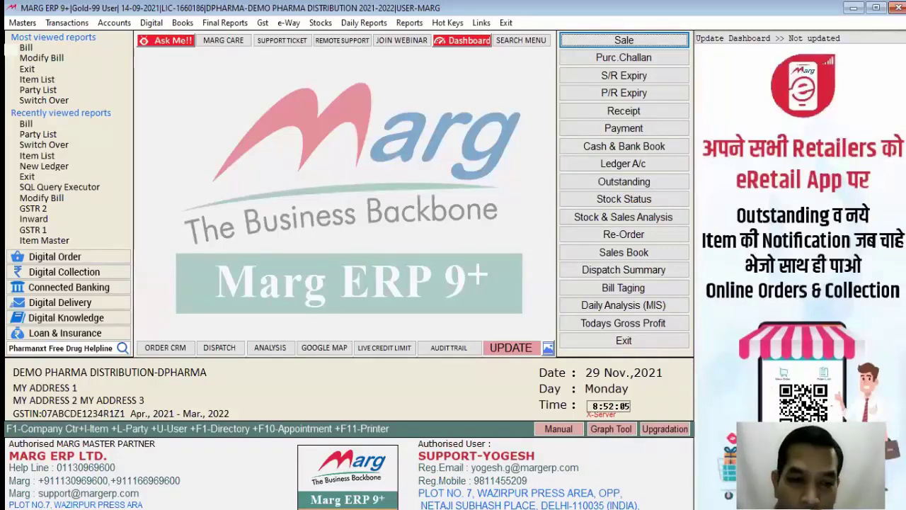
key("Return")
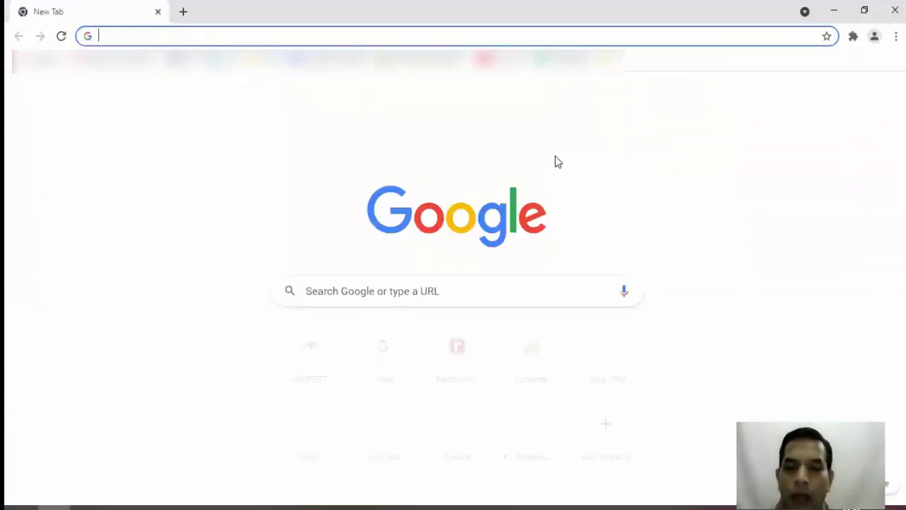
left_click(297, 33)
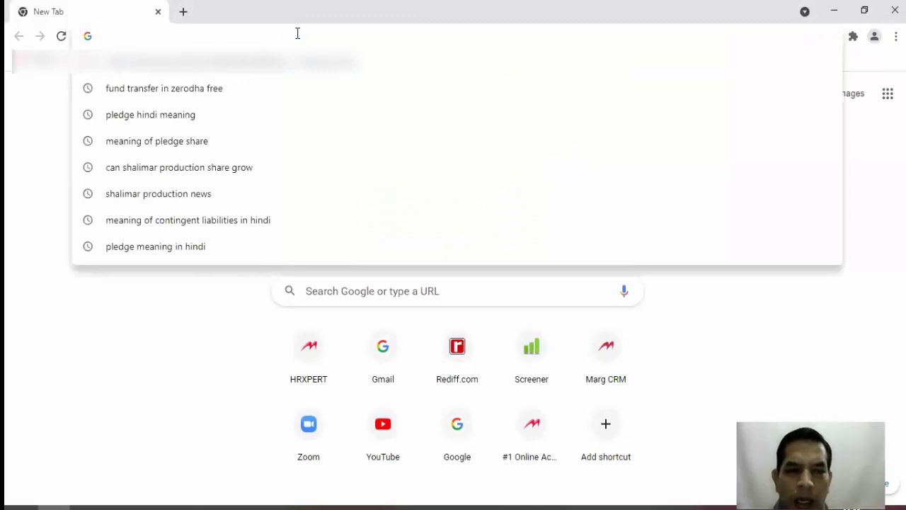
type("gmail.com")
key("Return")
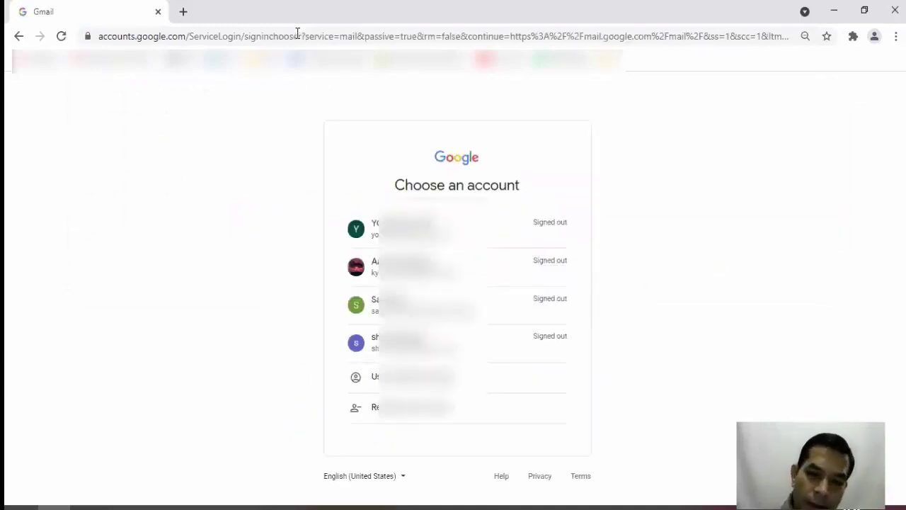
Sign in to Gmail with the sender account configured for SMTP, entering the account password
left_click(398, 273)
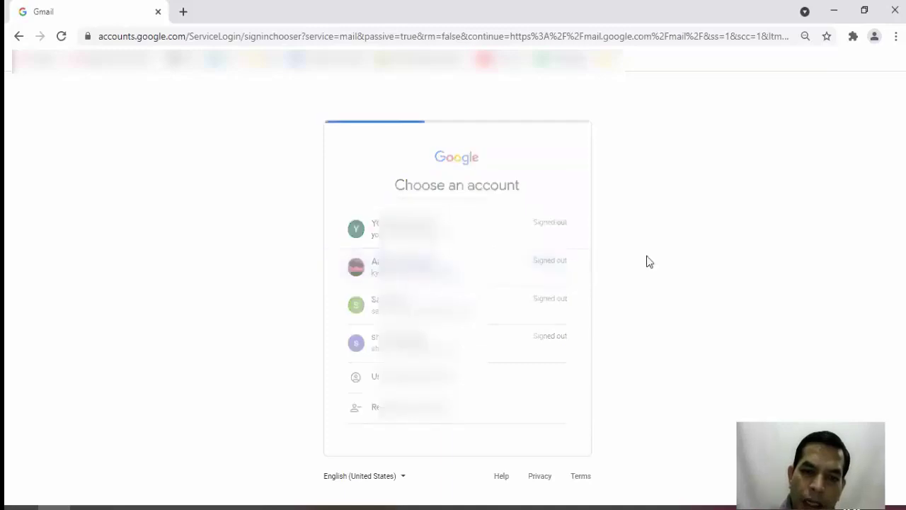
type("••••••")
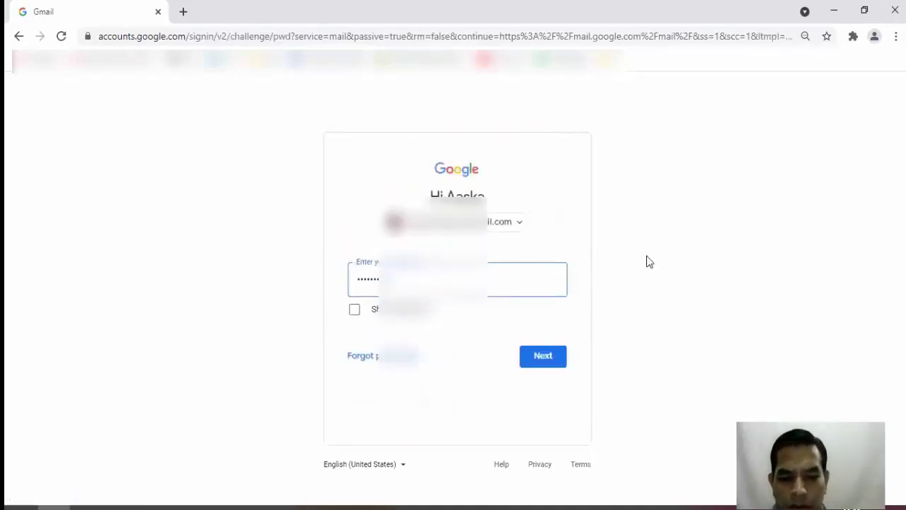
key("Return")
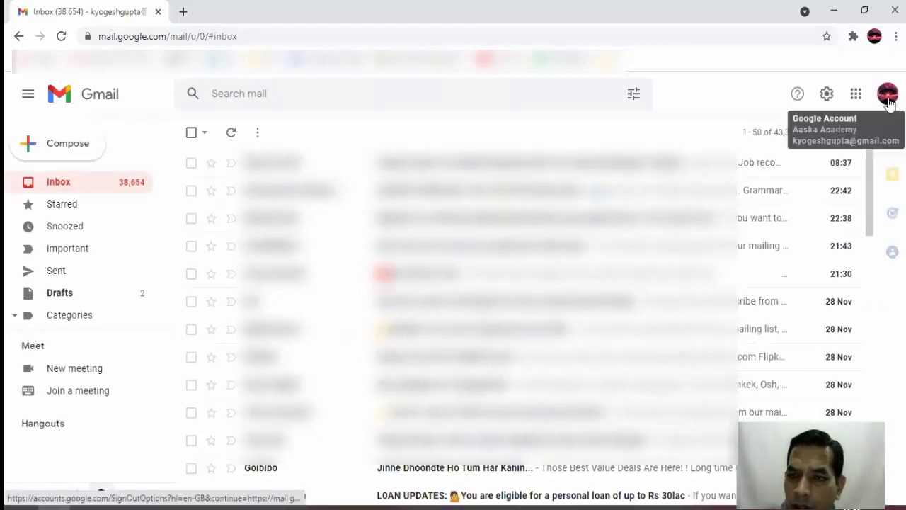
Open the Google Account management page for the signed-in sender account
left_click(888, 97)
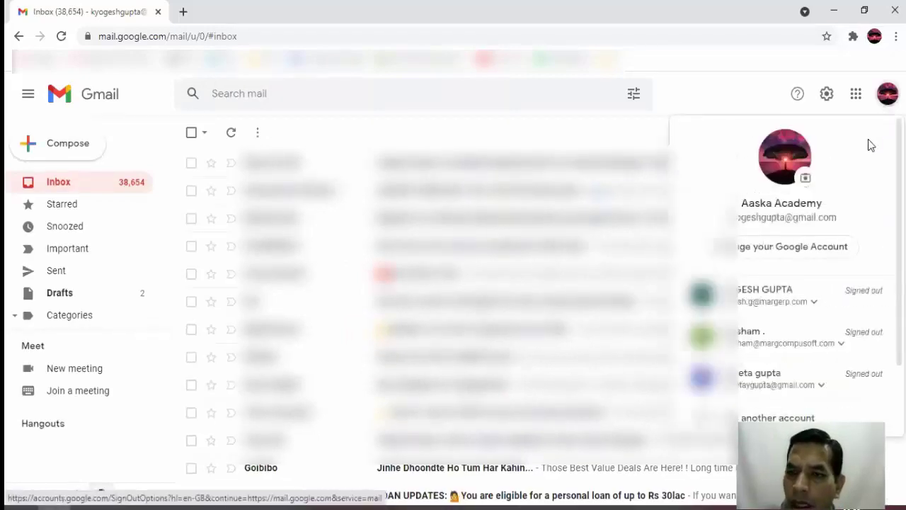
left_click(753, 247)
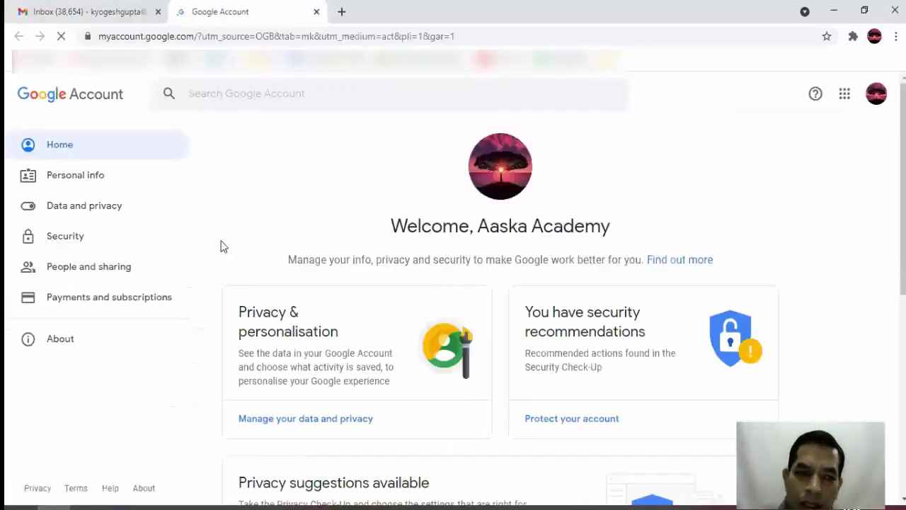
Open the account's Security settings and check the 2-Step Verification and Less secure app access settings
left_click(61, 237)
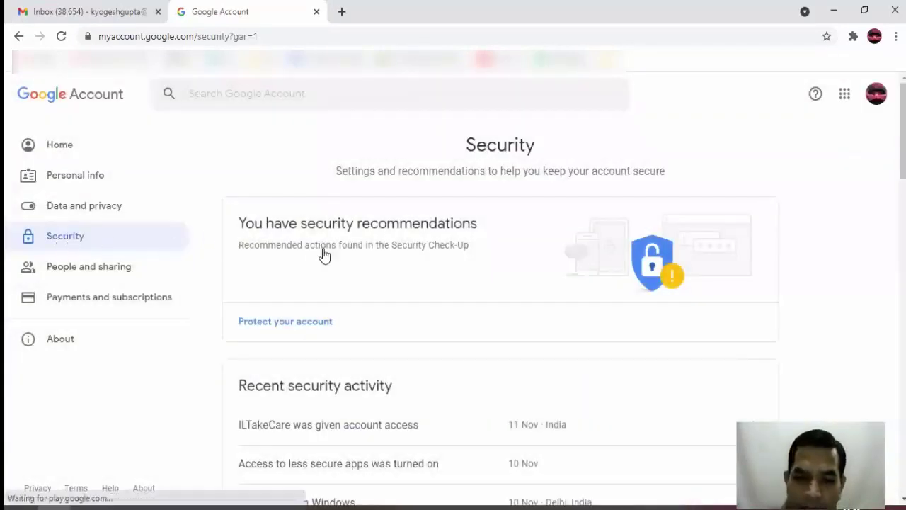
scroll(354, 241, "down", 3)
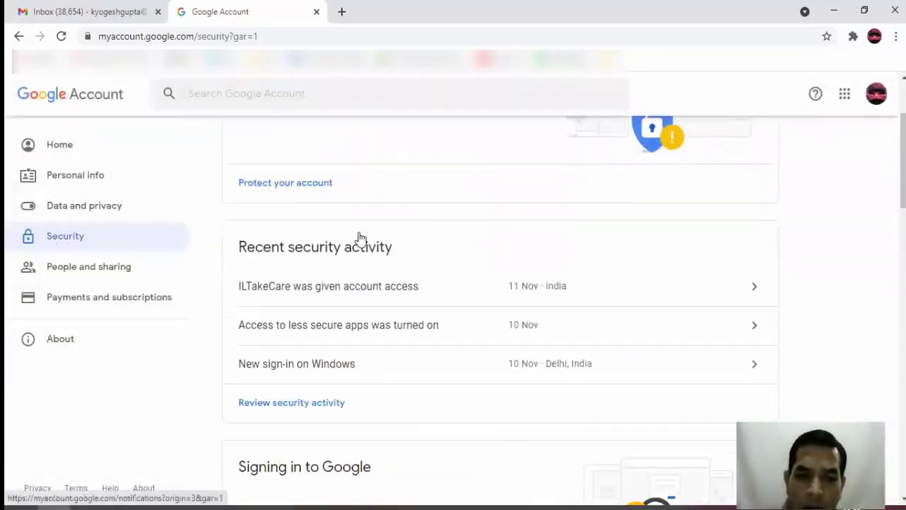
scroll(359, 243, "down", 2)
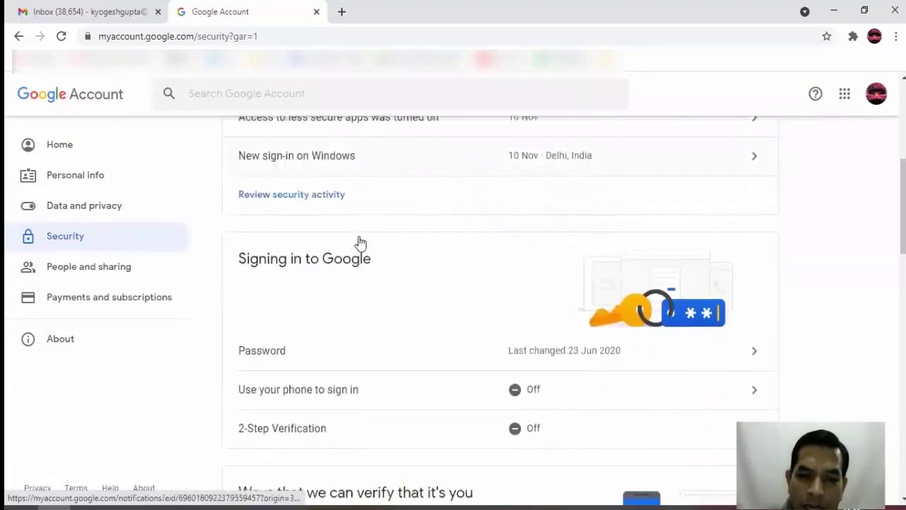
scroll(359, 242, "down", 1)
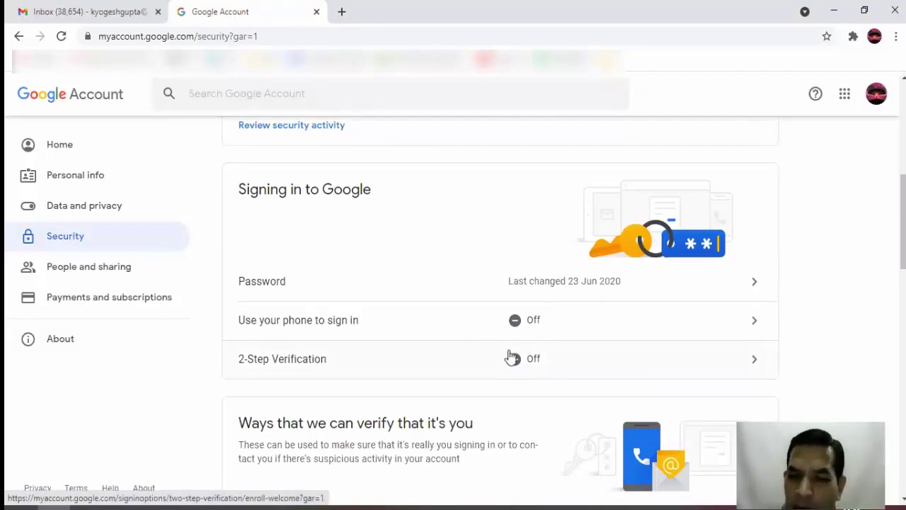
scroll(501, 304, "down", 2)
scroll(855, 341, "down", 8)
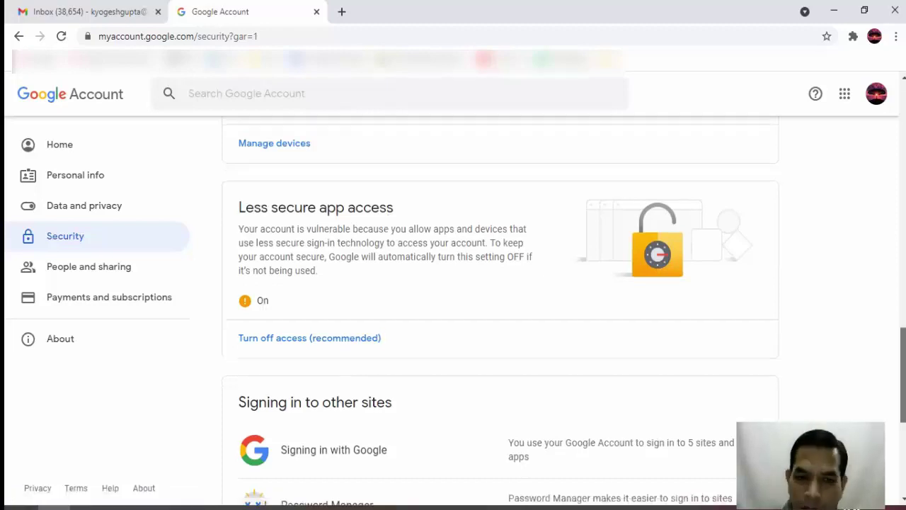
Sign the sender account out of Google
scroll(389, 228, "up", 5)
left_click(876, 99)
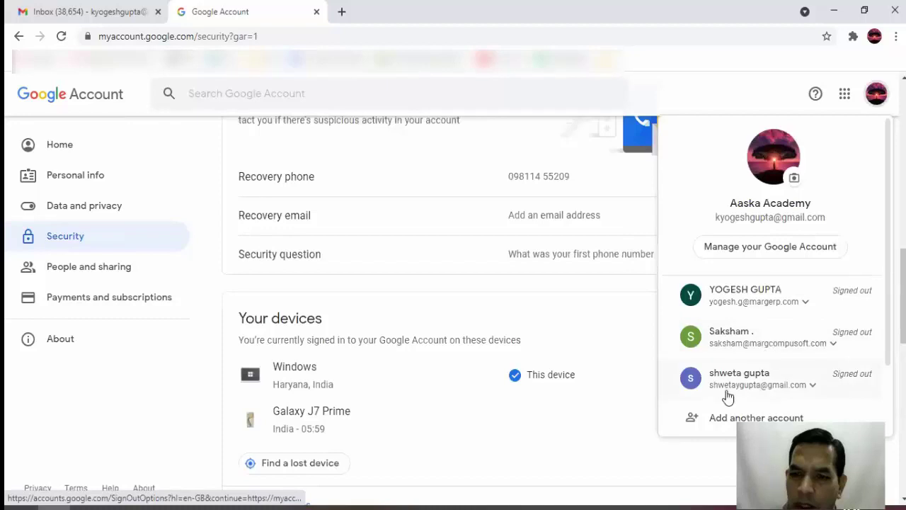
scroll(755, 354, "down", 1)
left_click(769, 391)
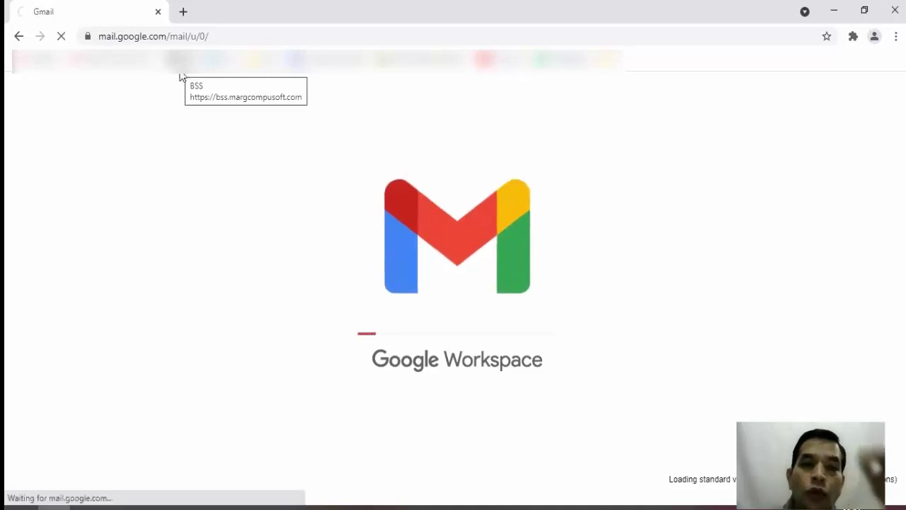
Sign in to Gmail with the account that received the sale bill, entering the account password
left_click(414, 232)
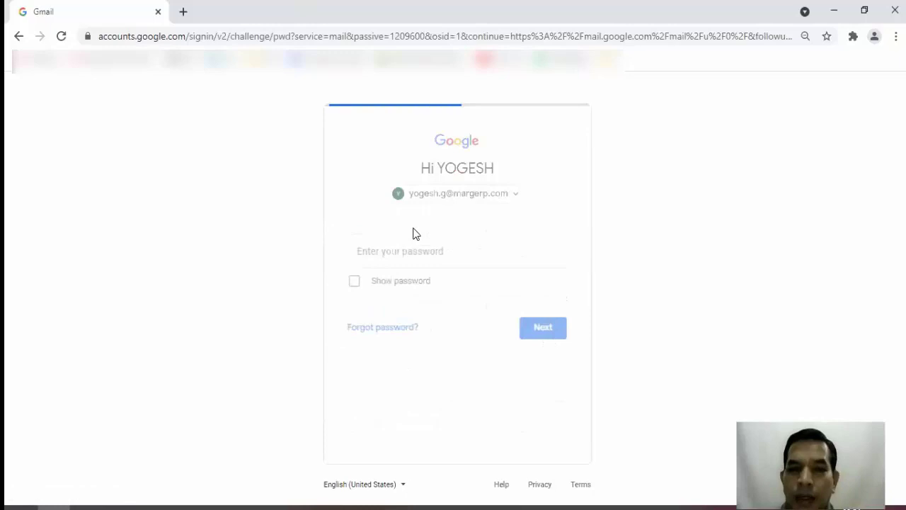
type("•••••")
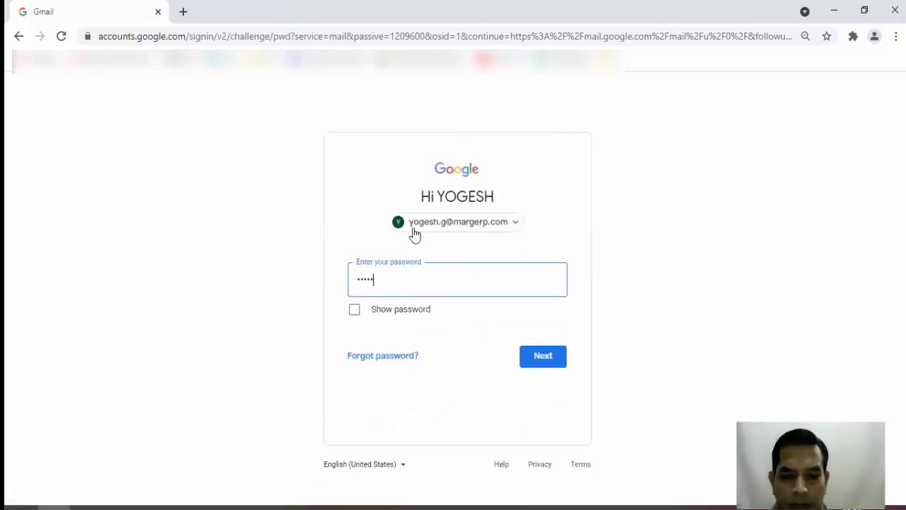
type("••••")
key("Return")
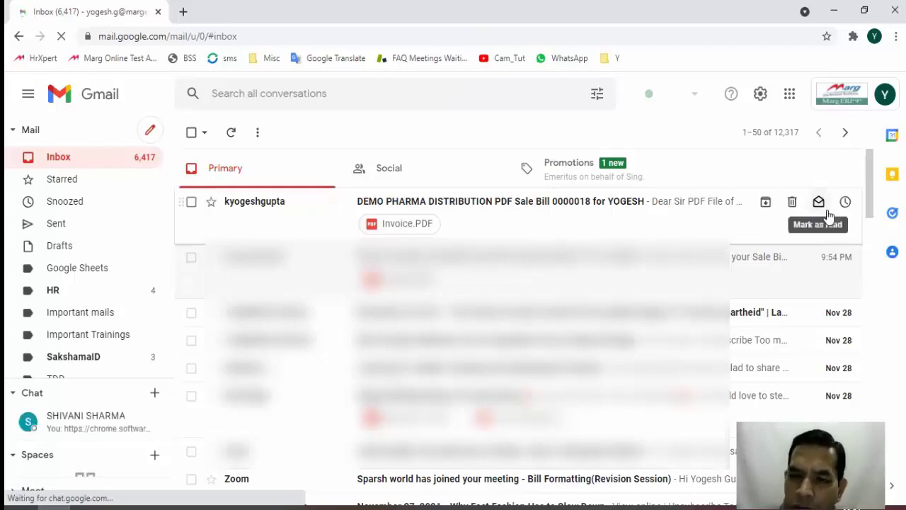
Open the received Sale Bill 0000018 mail, review its Invoice.PDF attachment down to the totals, and switch back to Marg ERP
left_click(548, 217)
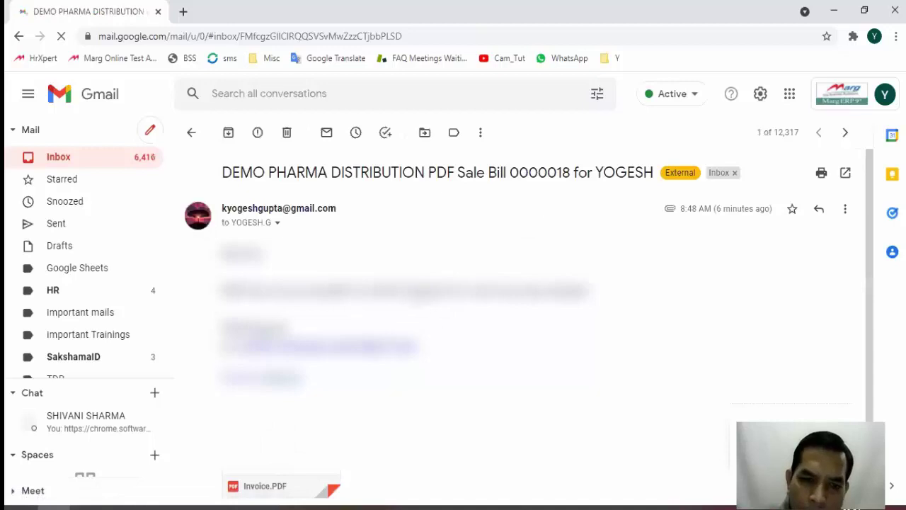
scroll(524, 297, "down", 1)
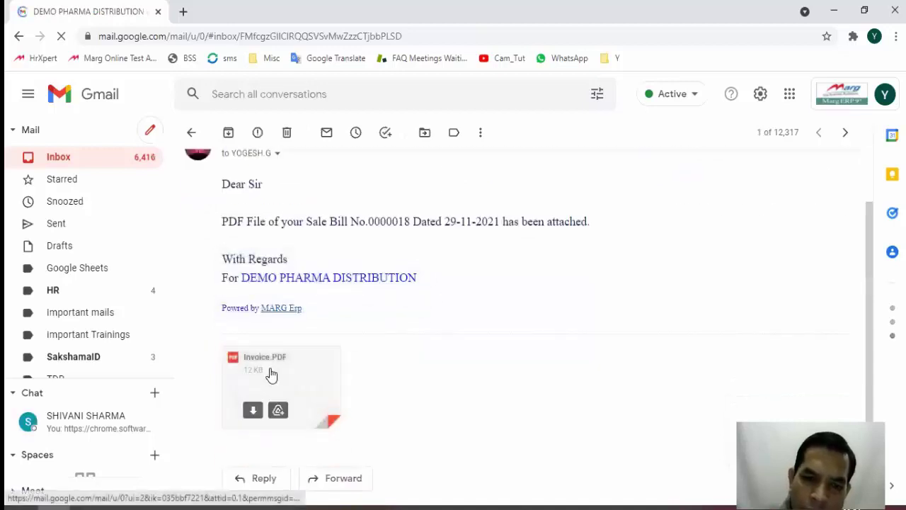
left_click(271, 375)
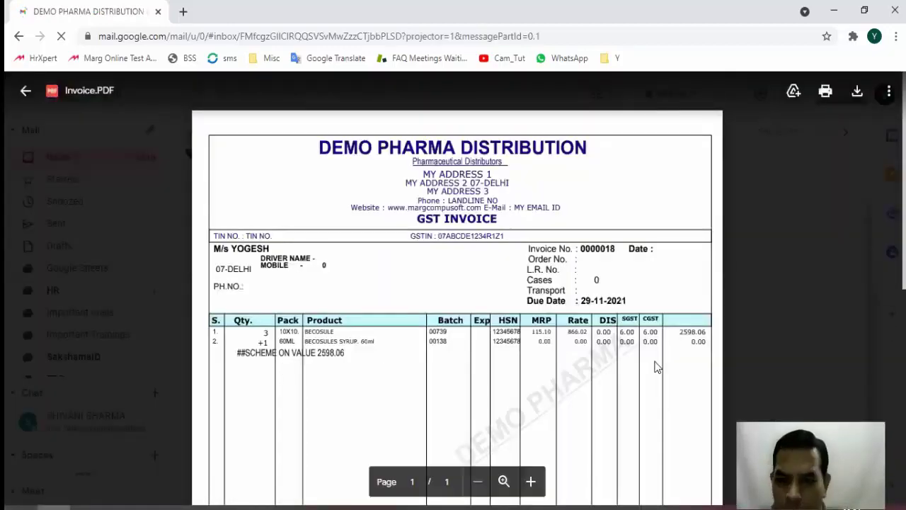
scroll(637, 362, "down", 1)
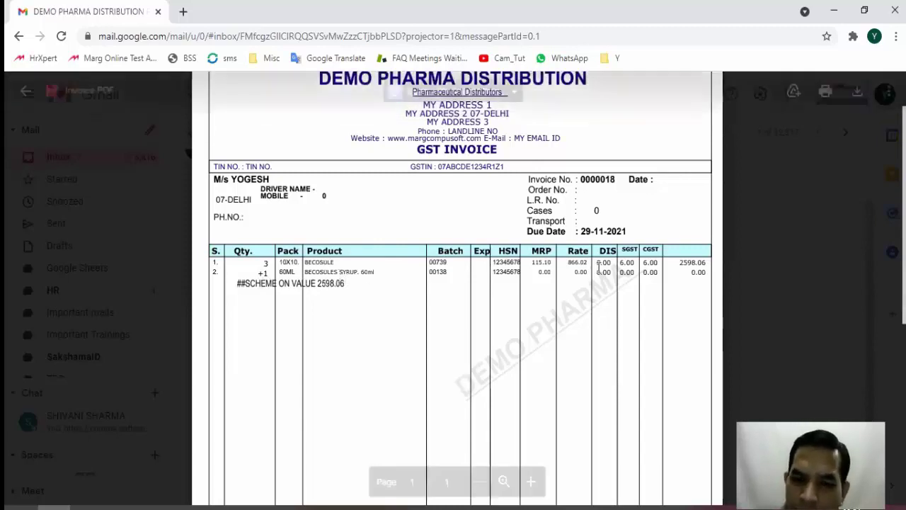
scroll(592, 308, "down", 1)
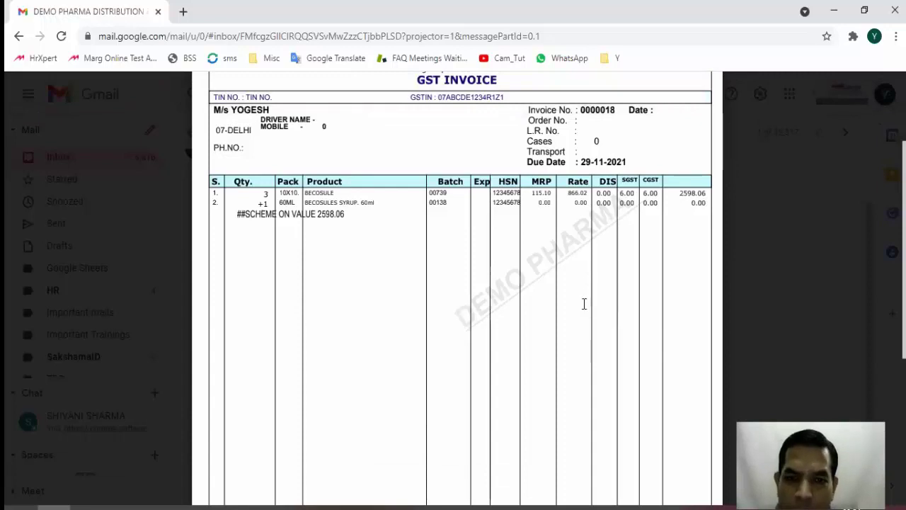
scroll(568, 289, "down", 4)
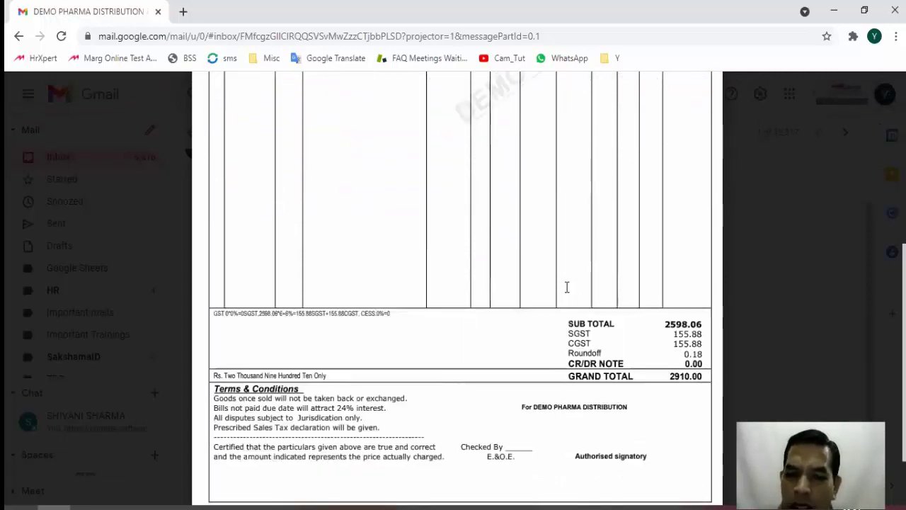
key("alt+Tab")
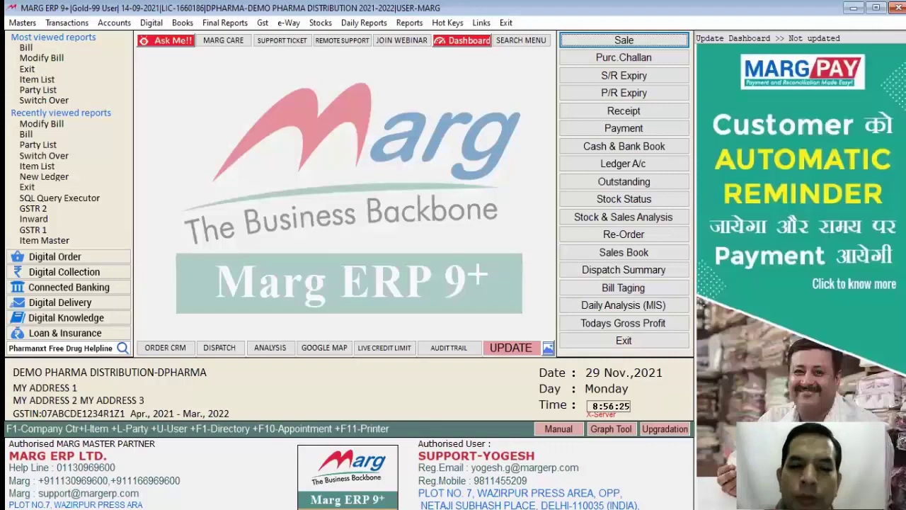
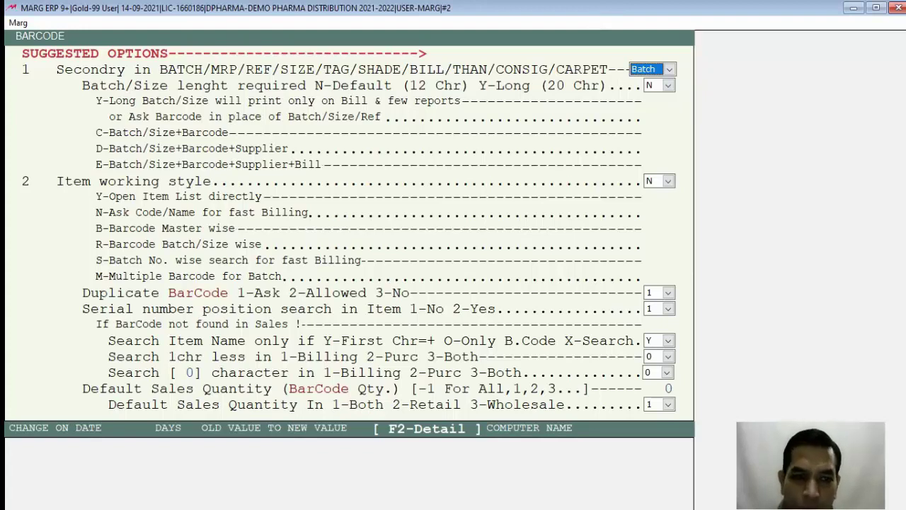
Set the item working style in the barcode options to B-Barcode Master wise, save, and run the required file maintenance
key("Return")
key("Return")
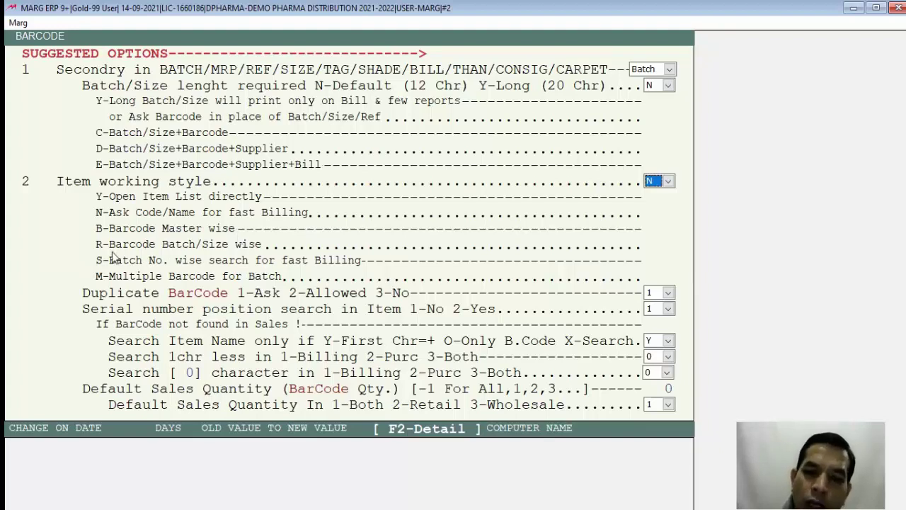
key("b")
key("Return")
key("Return")
key("Return")
key("Return")
key("Return")
key("Return")
key("Escape")
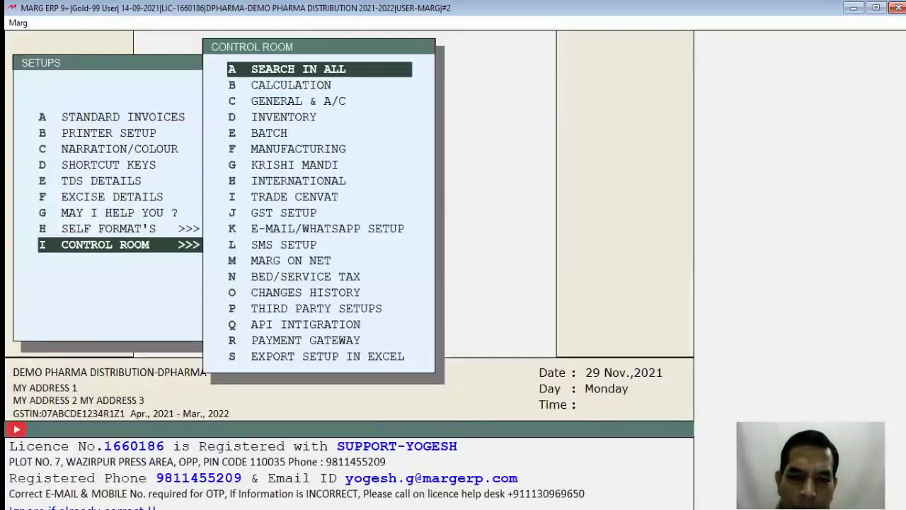
key("y")
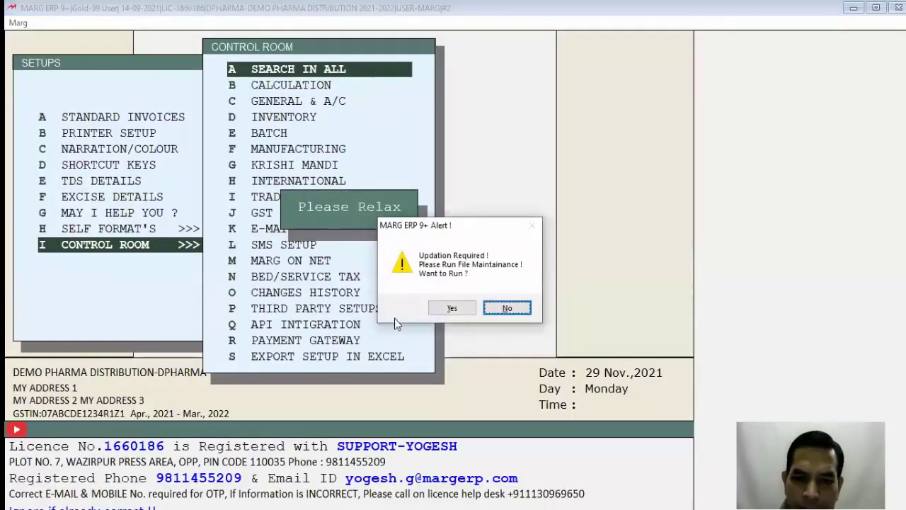
left_click(446, 309)
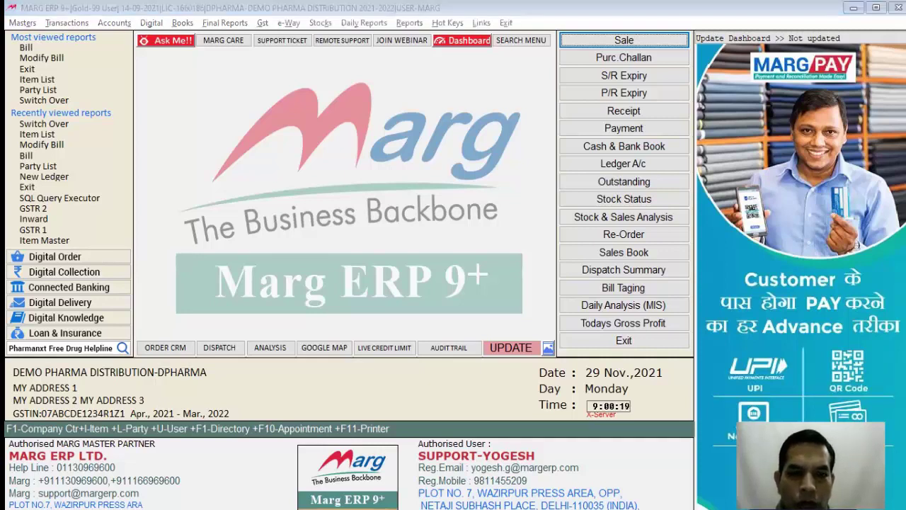
Start a new product from the item list and enter barcode 333333333, keeping code 8
left_click(359, 281)
key("ctrl+i")
key("Escape")
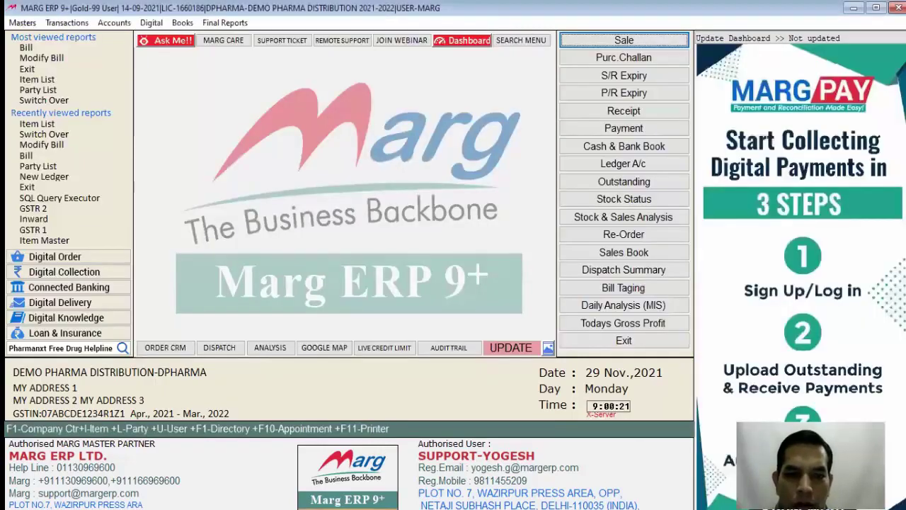
key("ctrl+i")
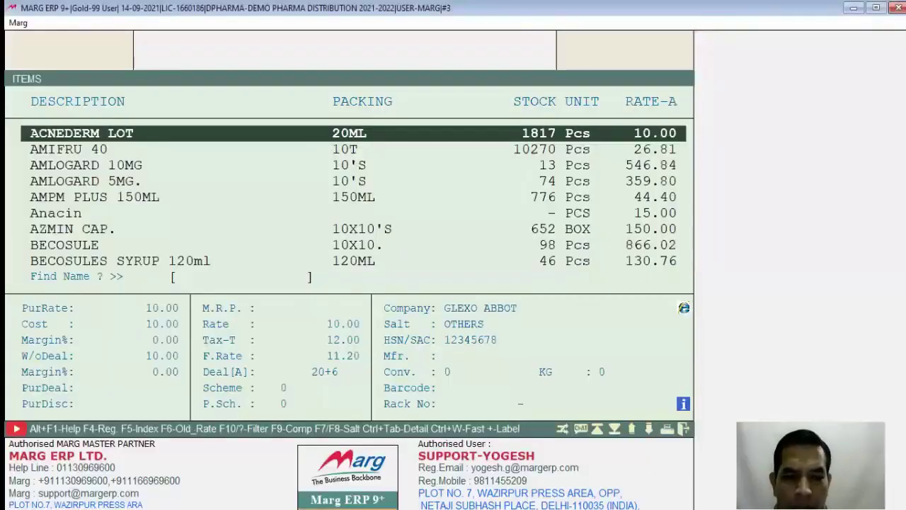
key("alt+n")
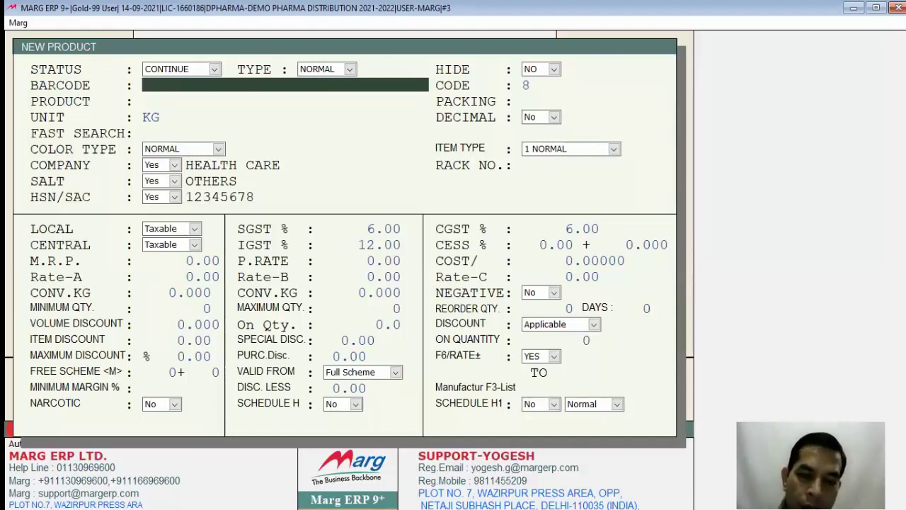
type("333")
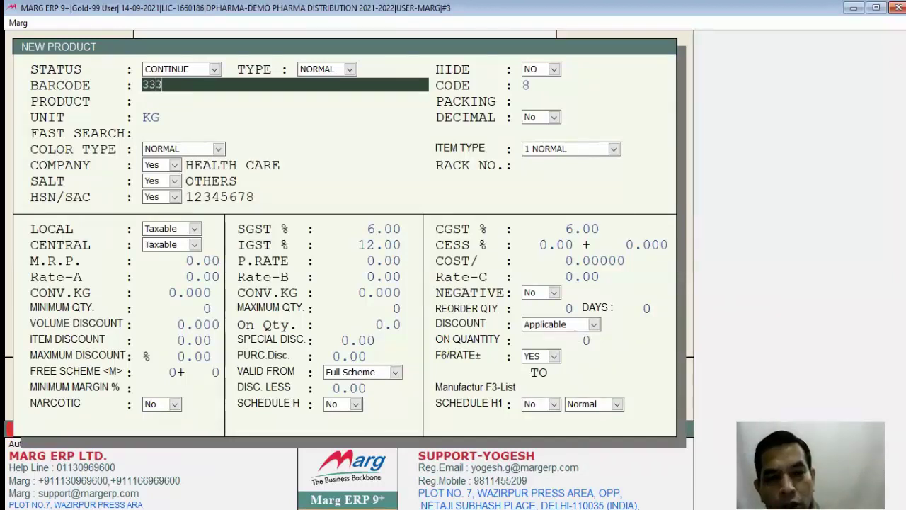
type("333333")
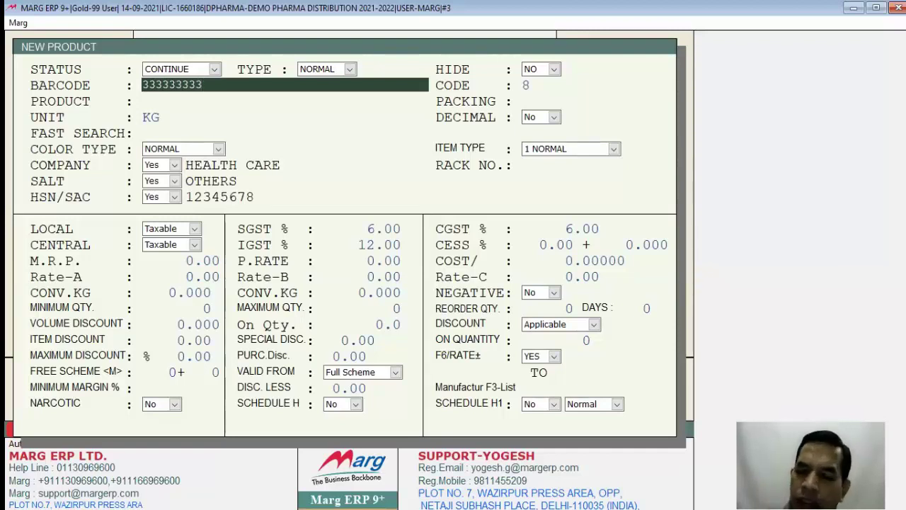
key("Return")
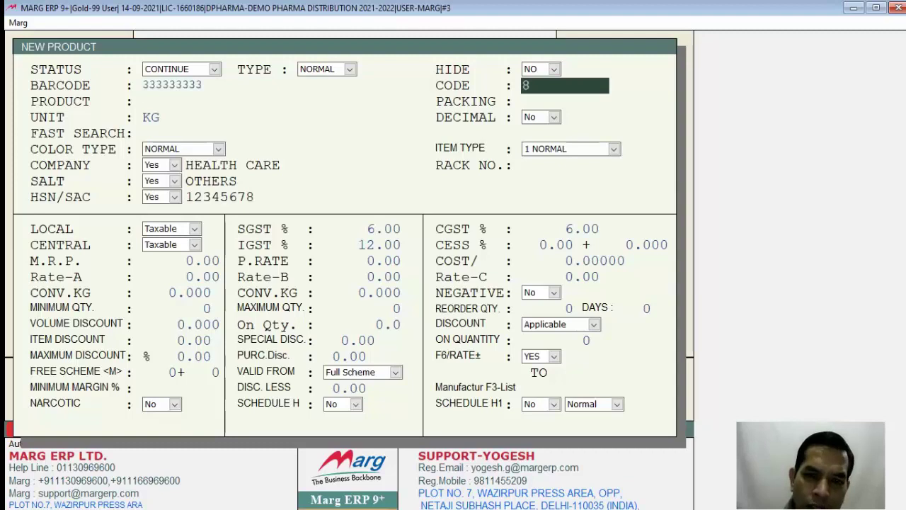
key("Return")
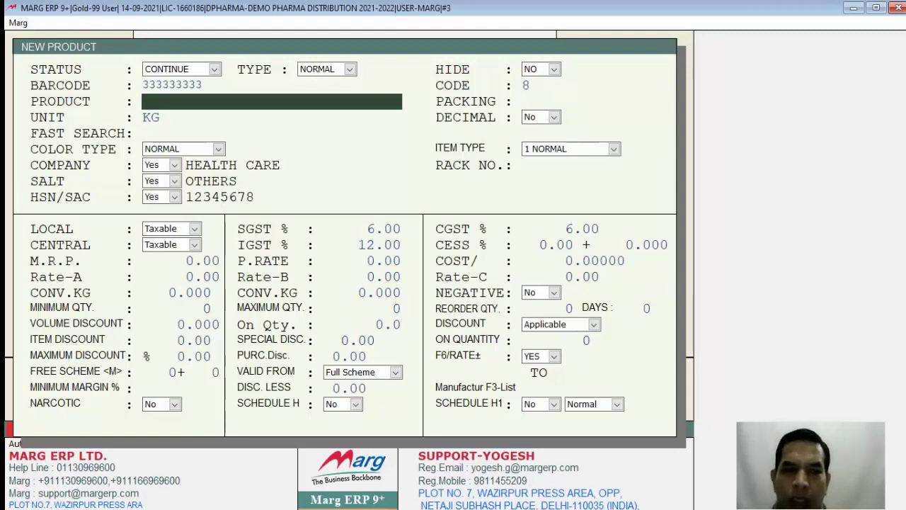
Name the new product CROCIN 750 and set its unit to TAB
type("CROCIN ")
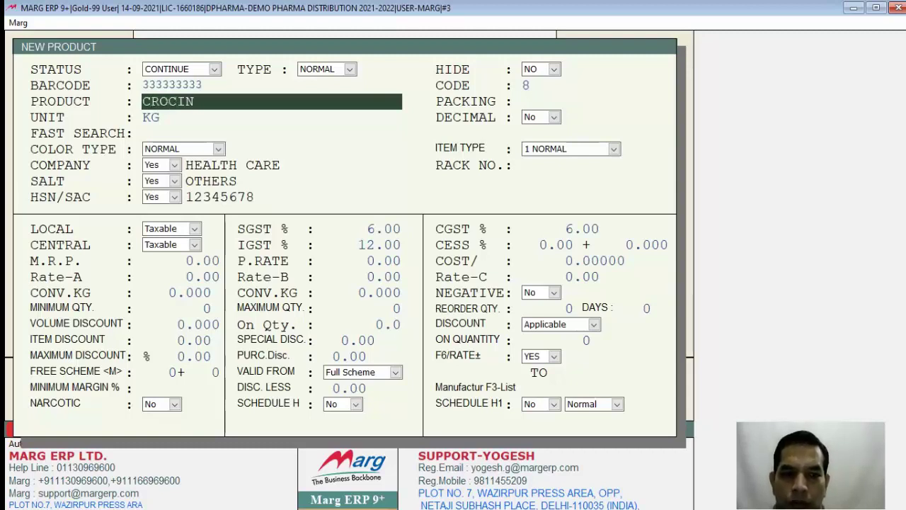
type("750")
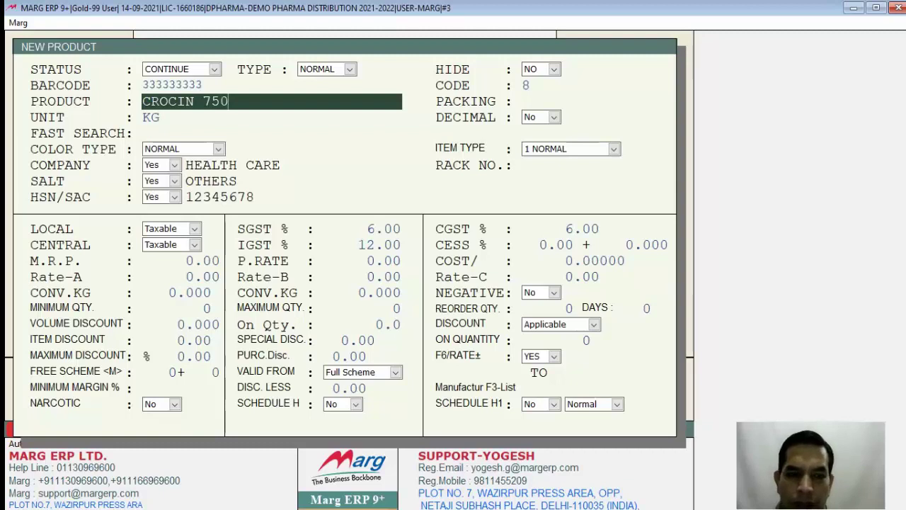
key("Return")
key("Return")
type("TAB")
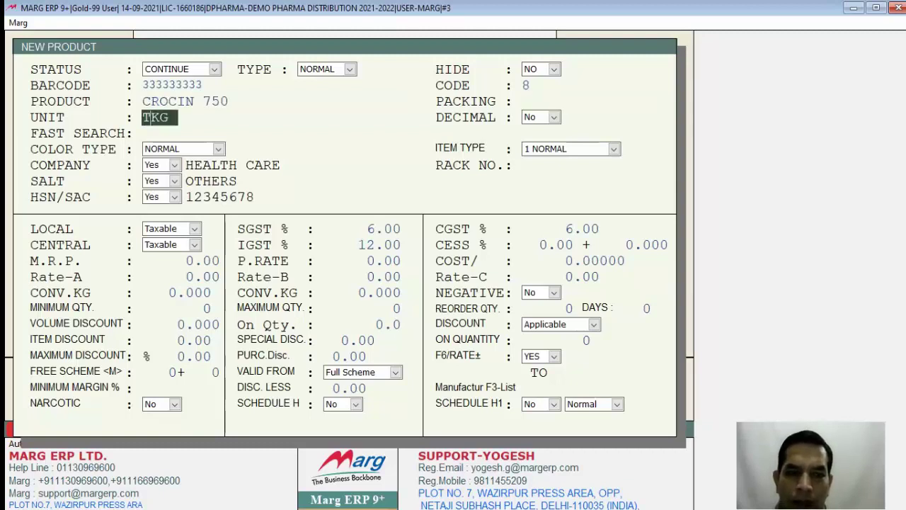
key("Return")
Keep the default color type, company, salt, HSN/SAC and 12% IGST settings for the new product CROCIN 750
key("Return")
key("Return")
key("Return")
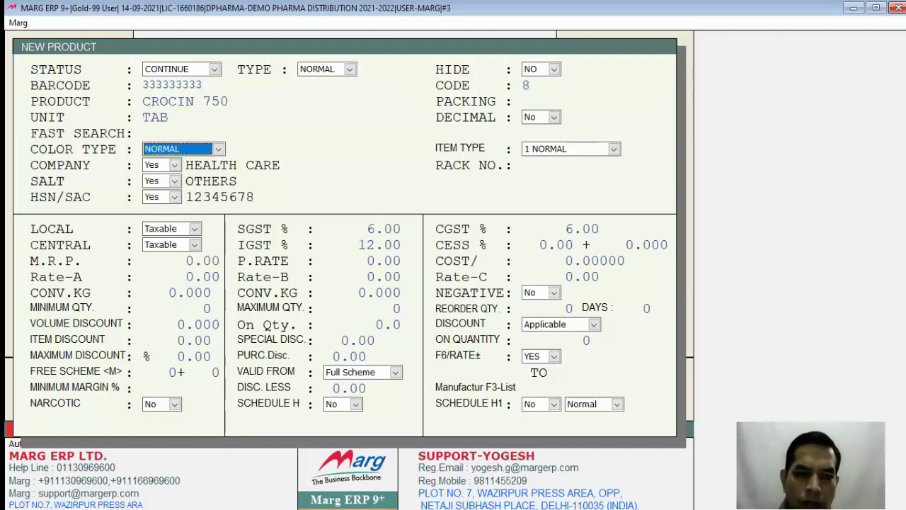
key("Return")
key("Return")
key("Return")
key("Return")
key("Return")
key("Return")
key("Return")
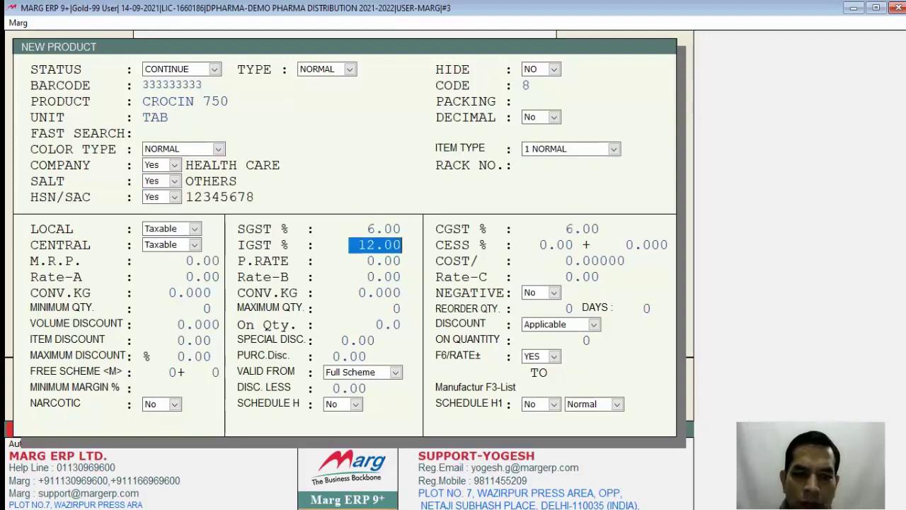
key("Return")
key("Return")
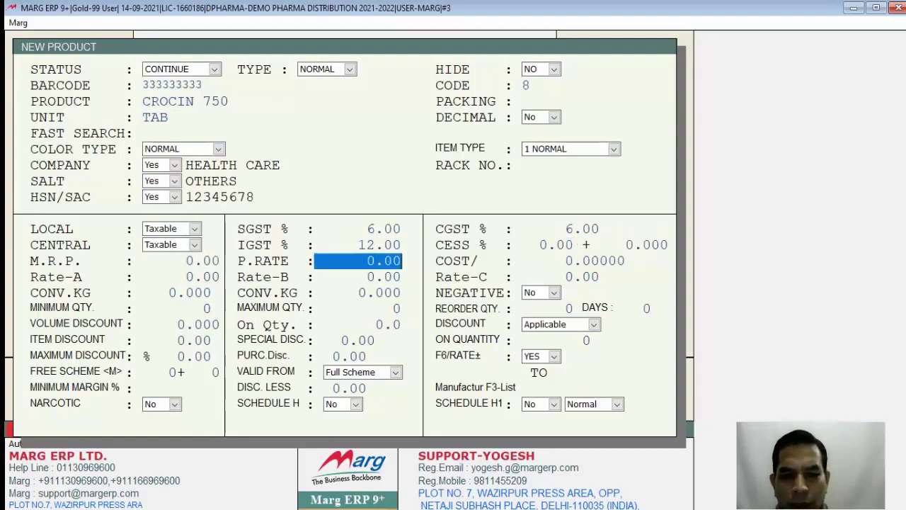
Set the product's purchase rate to 5 and Rate-A to 7, save it, and leave the item list
type("5")
key("Return")
key("Return")
type("7")
key("Return")
key("Return")
key("Return")
key("Escape")
Start a purchase entry dated 29-11-2021 for the CASH ledger with party number VWE and type LP R.D
key("Return")
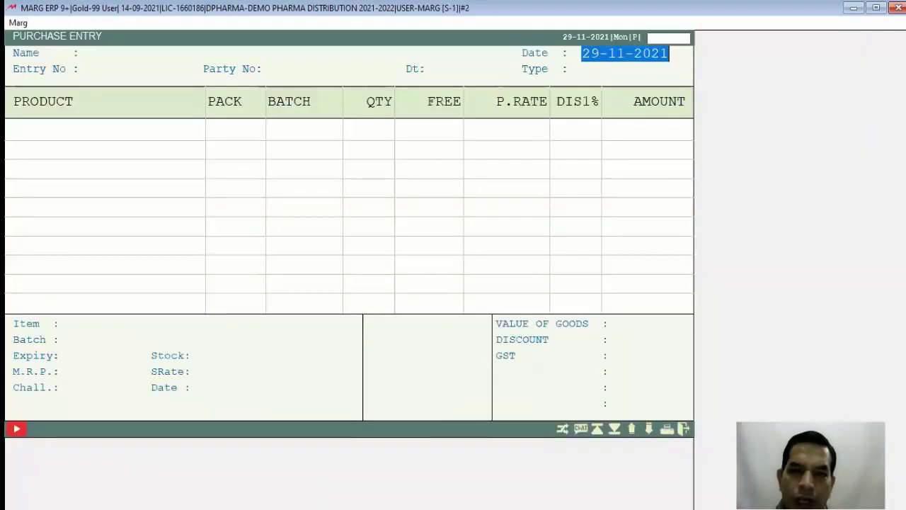
key("Return")
key("Return")
key("Escape")
type("VWE")
key("Return")
key("Return")
key("Return")
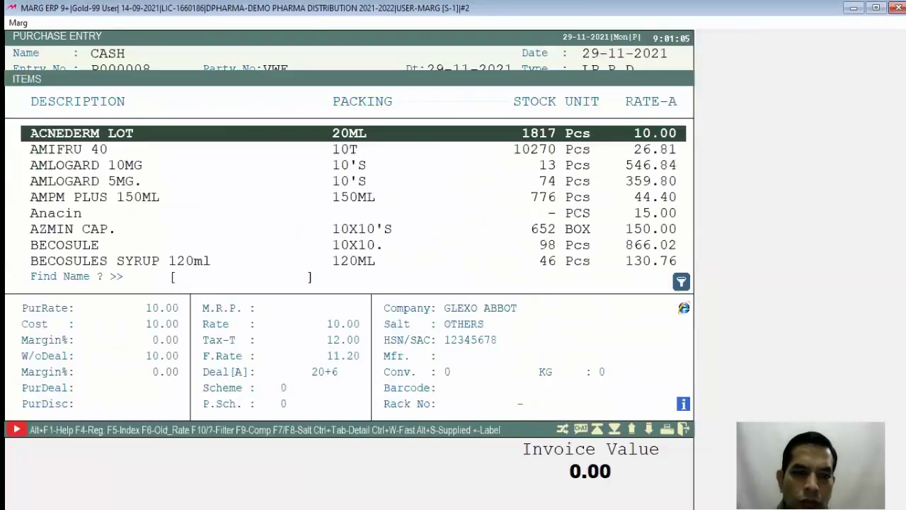
Add CROCIN 750 to the purchase with batch C1 and expiry 2/25
type("CROCIN")
key("Down")
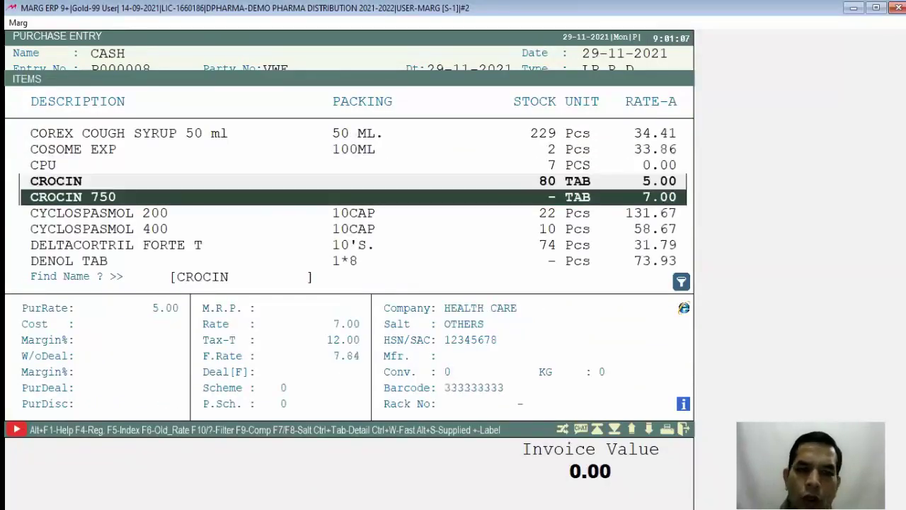
key("Return")
type("C1")
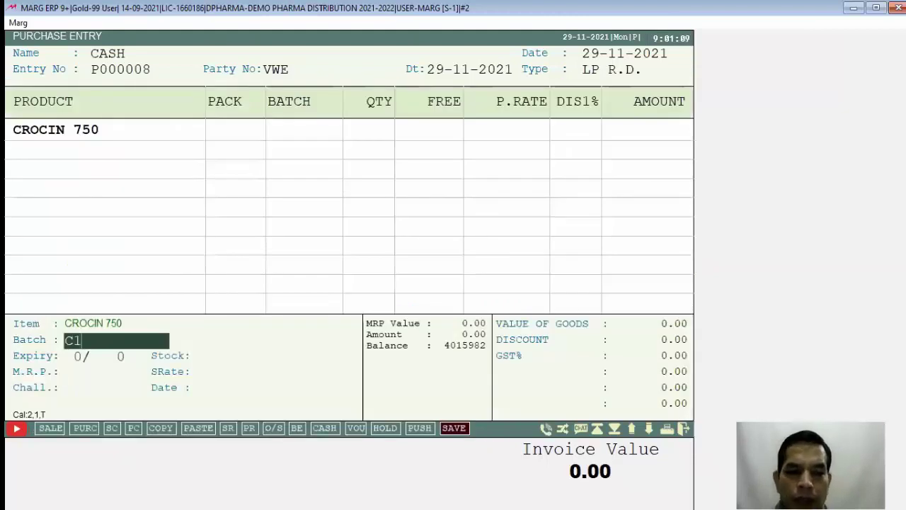
key("Return")
type("2/25")
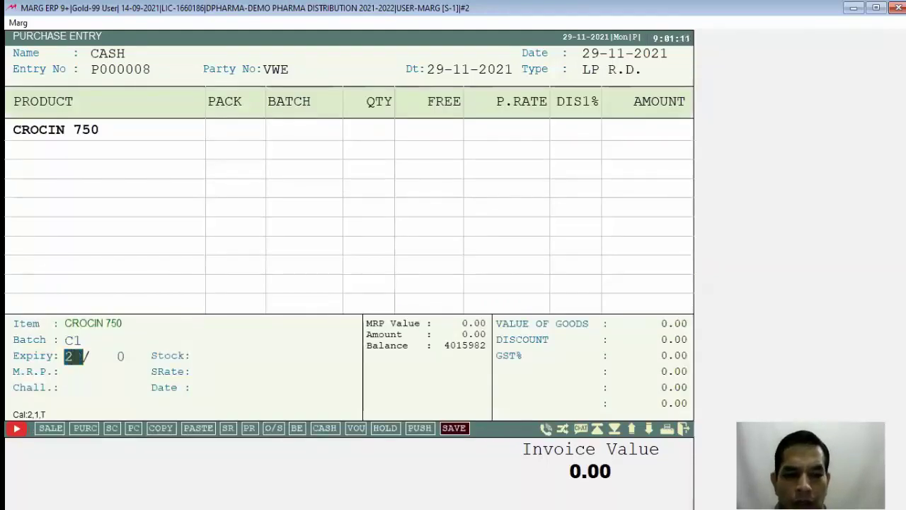
key("Return")
type("25")
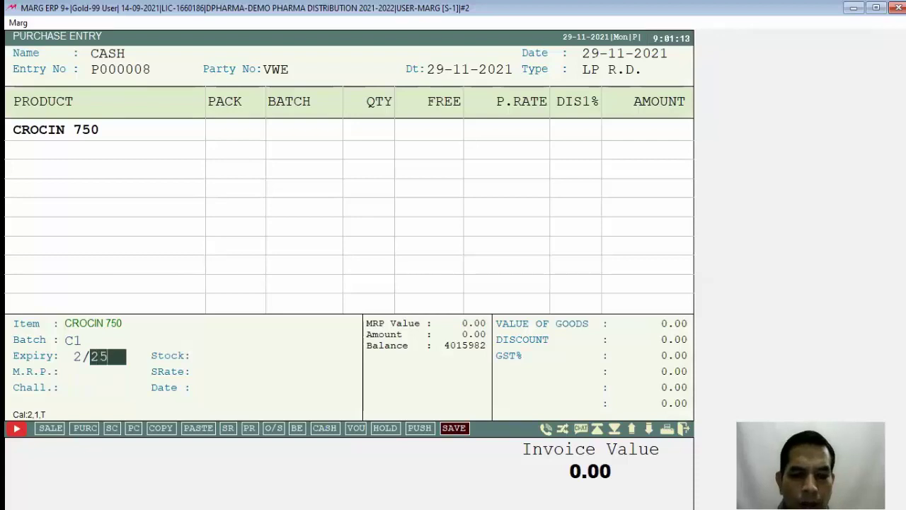
key("Return")
Set the purchased quantity to 50, keep the 5.00 purchase rate, and accept the batch details with Rate-A 7.00
type("50")
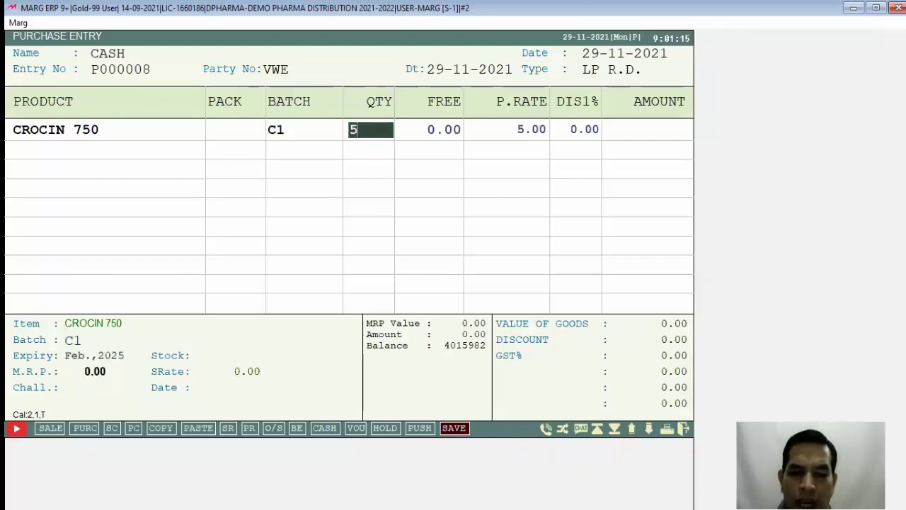
key("Return")
key("Return")
key("Return")
key("Return")
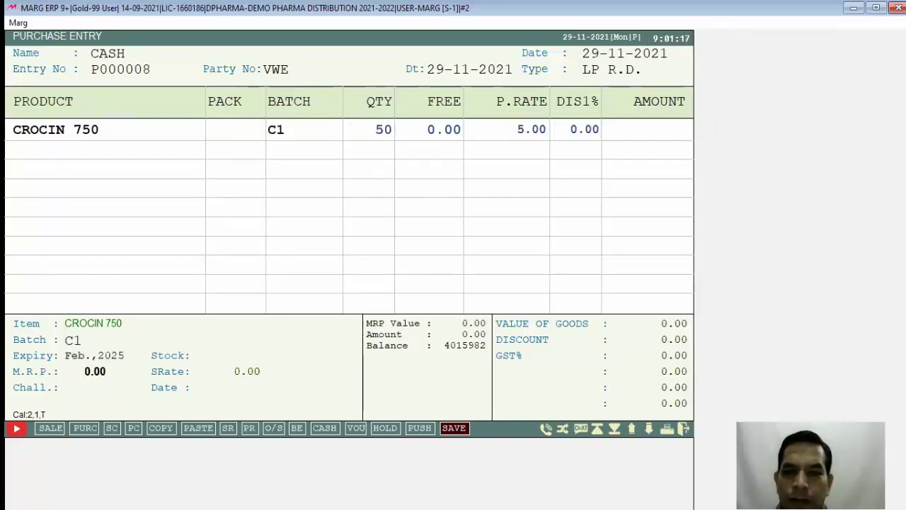
key("Return")
key("Return")
key("Return")
key("Return")
key("Return")
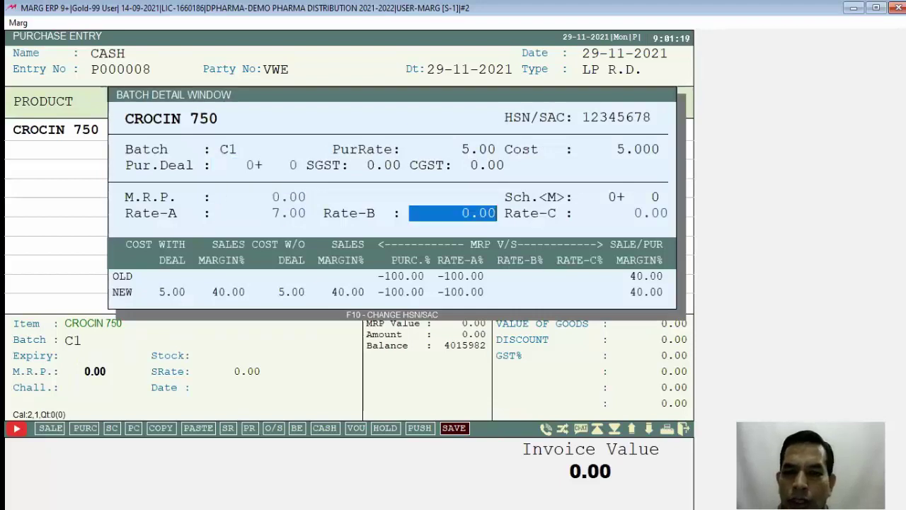
key("Return")
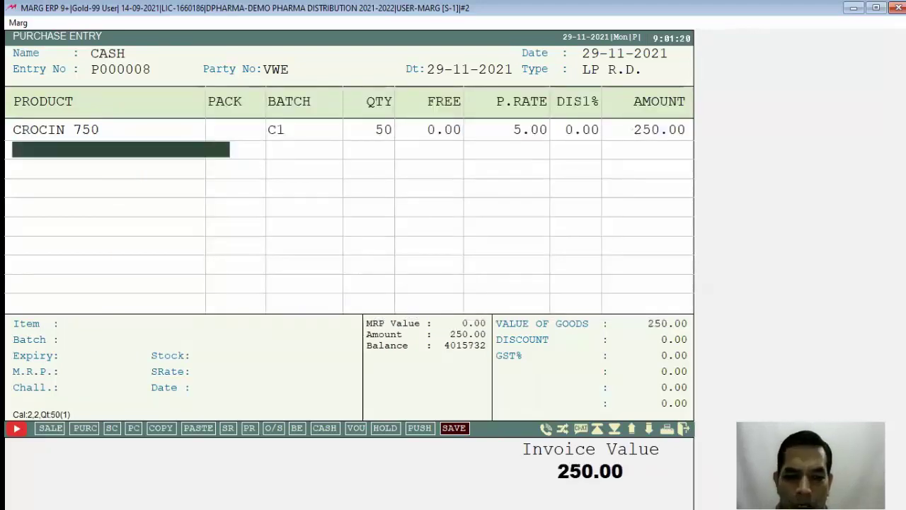
Accept the scheme list, save the purchase entry, and return to the home screen
key("Escape")
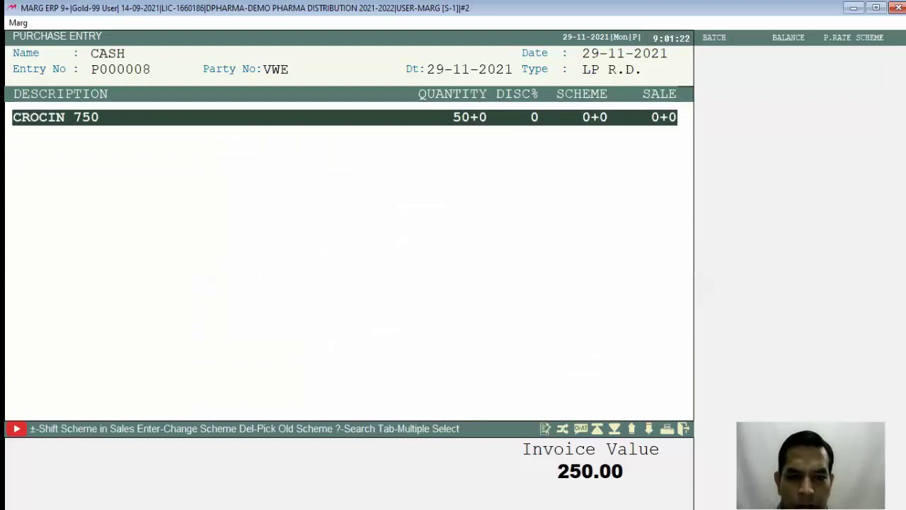
key("Escape")
key("Left")
key("Return")
key("Return")
key("Return")
key("Escape")
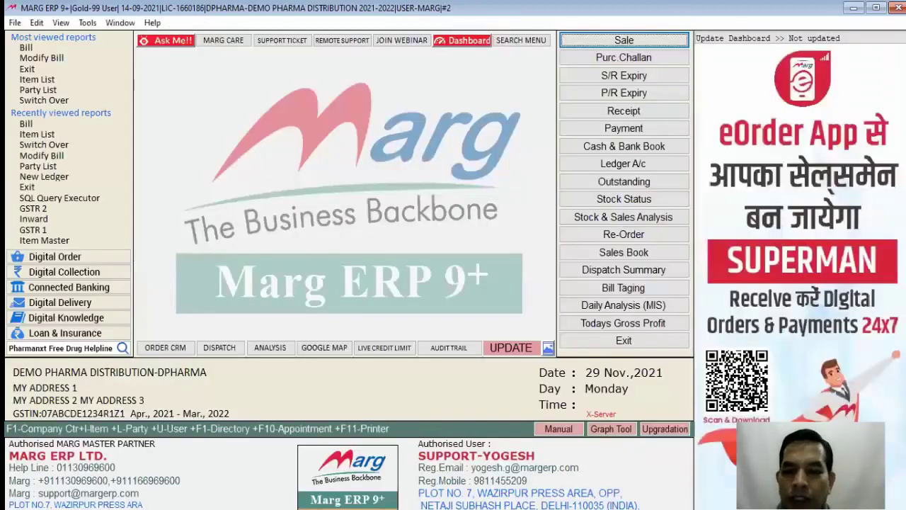
Start a sale entry dated 29-11-2021 for B.LAL & SONS, leaving the driver details blank
key("Return")
key("Down")
key("Down")
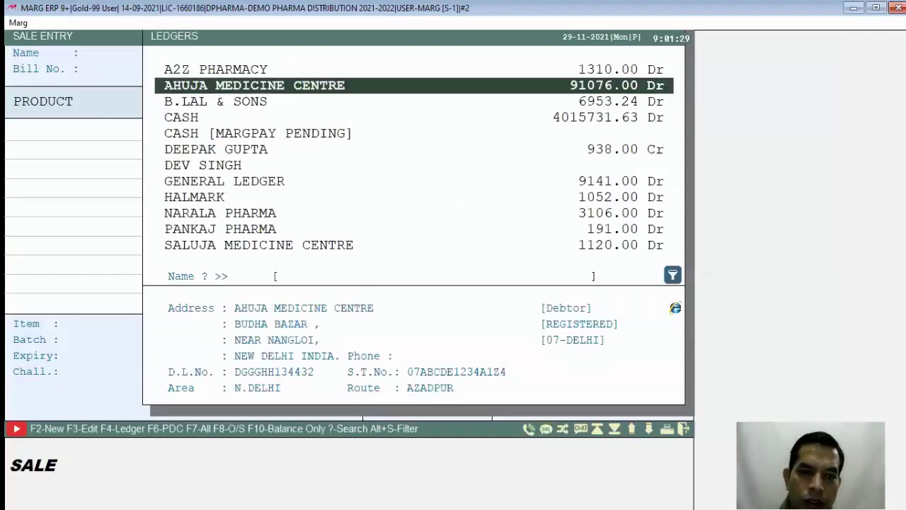
key("Return")
key("Escape")
key("Return")
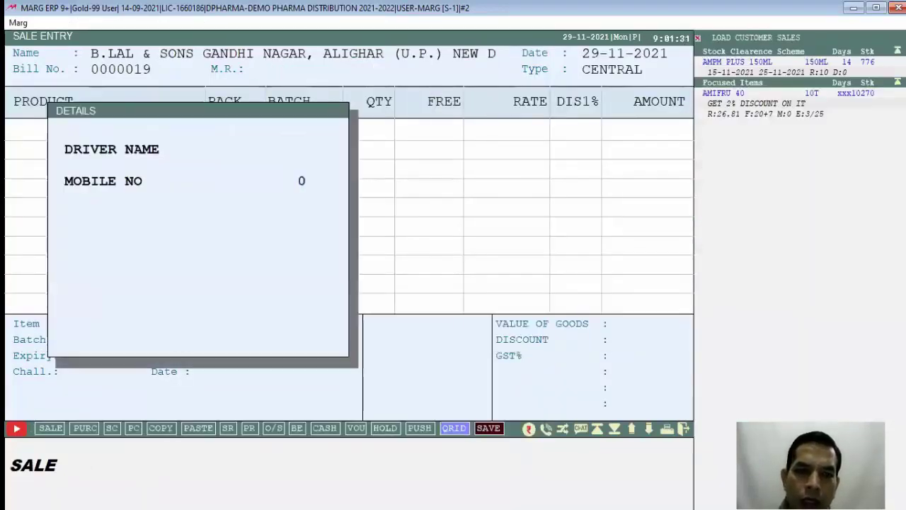
key("Return")
key("Return")
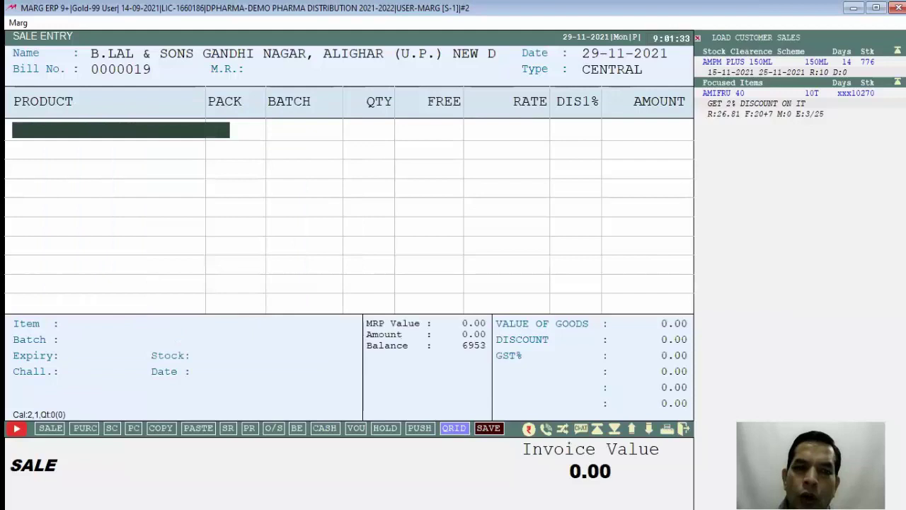
Add the item with barcode 333333333 to the sale with quantity 1, and leave the bill
type("333333333")
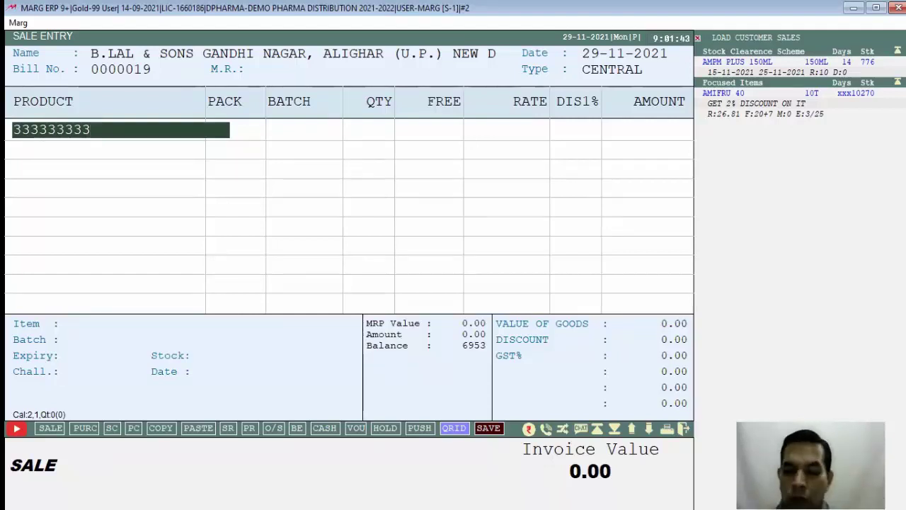
key("Return")
key("Return")
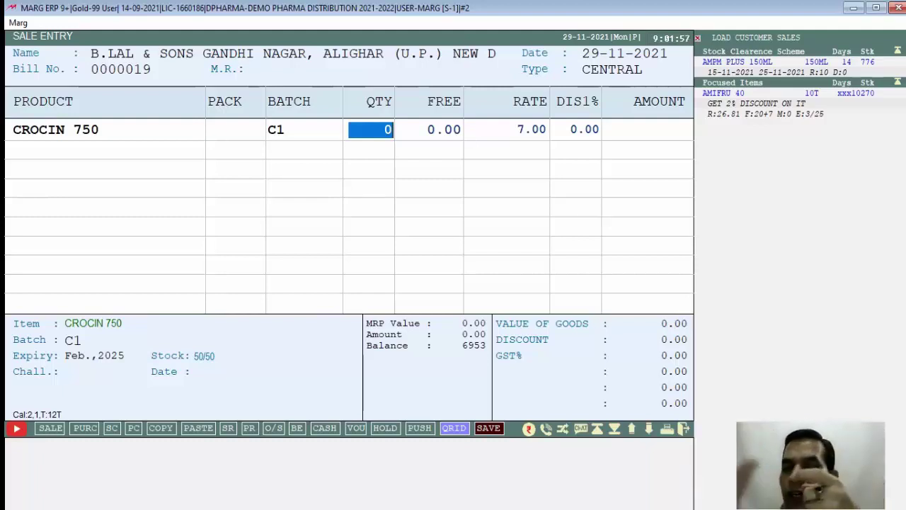
type("1")
key("Return")
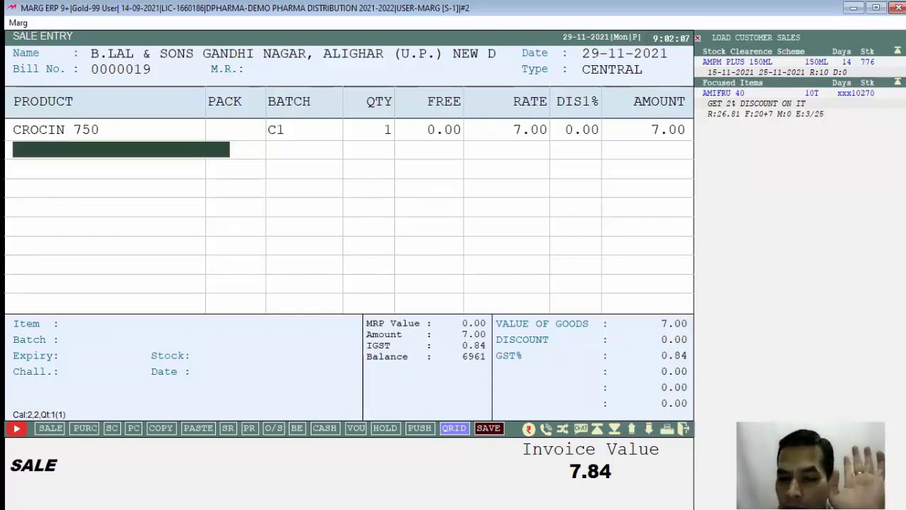
key("Escape")
key("y")
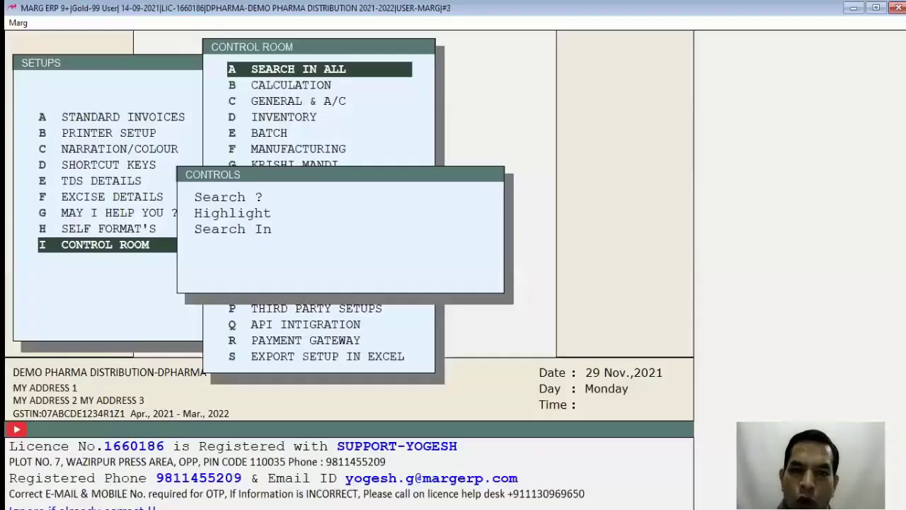
Search the control room for the barcode options and set the item working style to R-Barcode Batch/Size wise
type("BAR OD")
key("BackSpace")
key("BackSpace")
key("BackSpace")
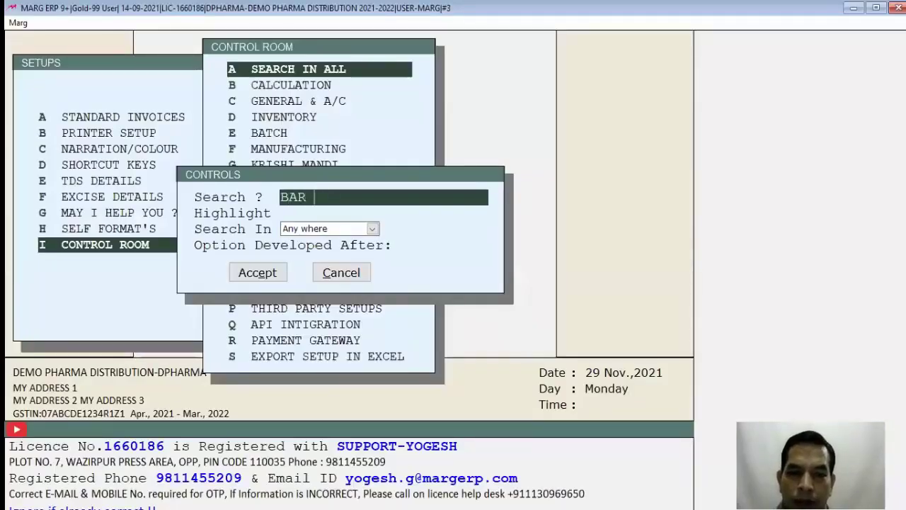
key("Return")
key("Return")
key("Return")
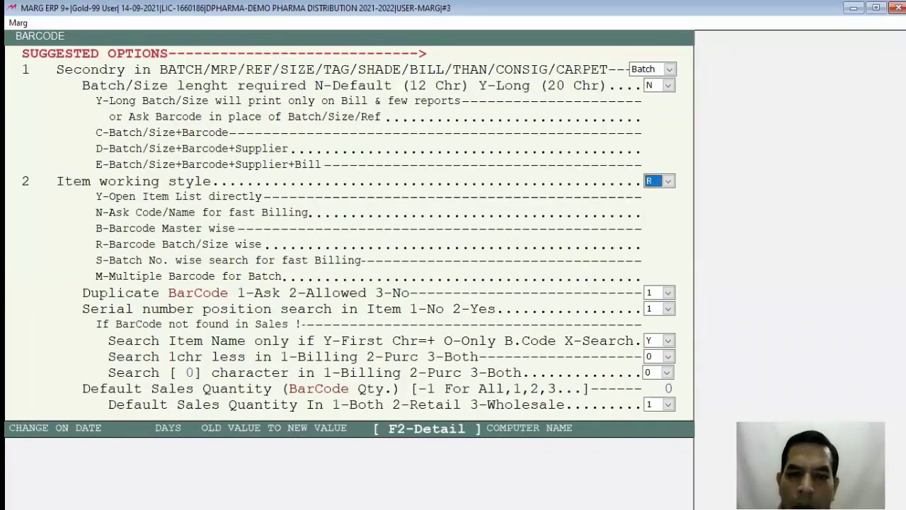
Keep the remaining barcode search and quantity options, and set Generate Batch BarCode Number on to Y
key("Return")
key("Return")
key("Return")
key("Return")
key("Return")
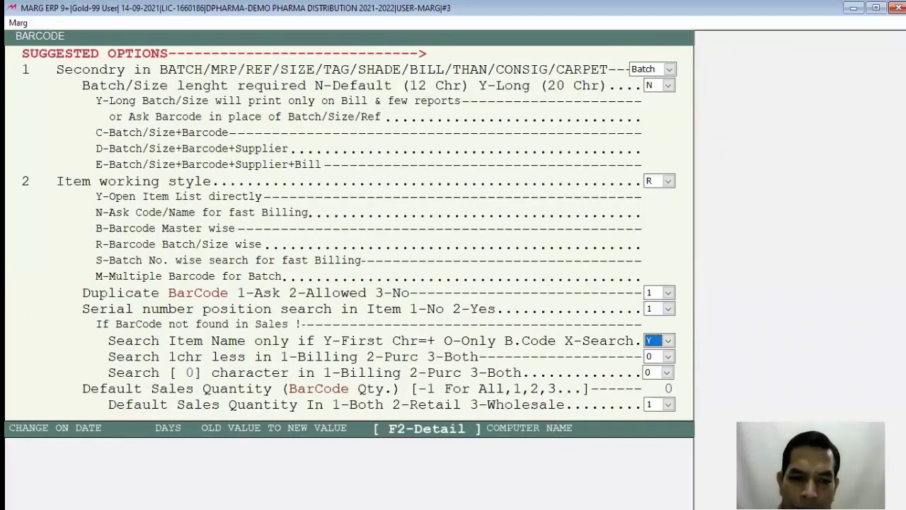
key("Return")
key("Return")
key("Return")
key("Return")
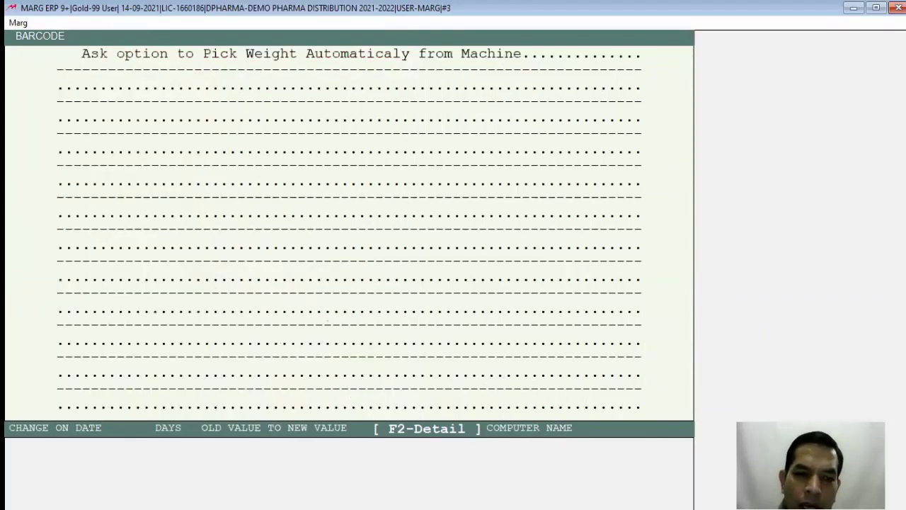
key("Return")
key("Return")
key("Return")
key("Return")
key("Return")
key("Return")
key("Return")
key("Return")
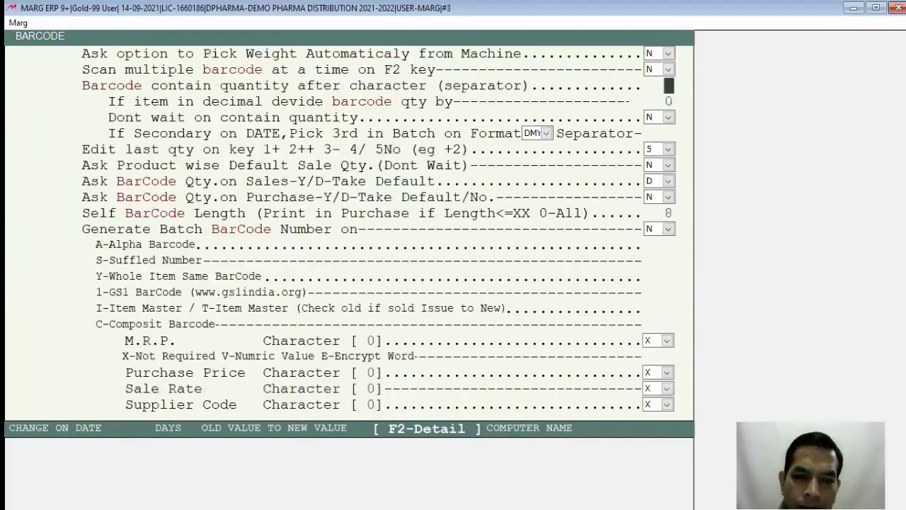
key("Return")
key("Return")
key("Return")
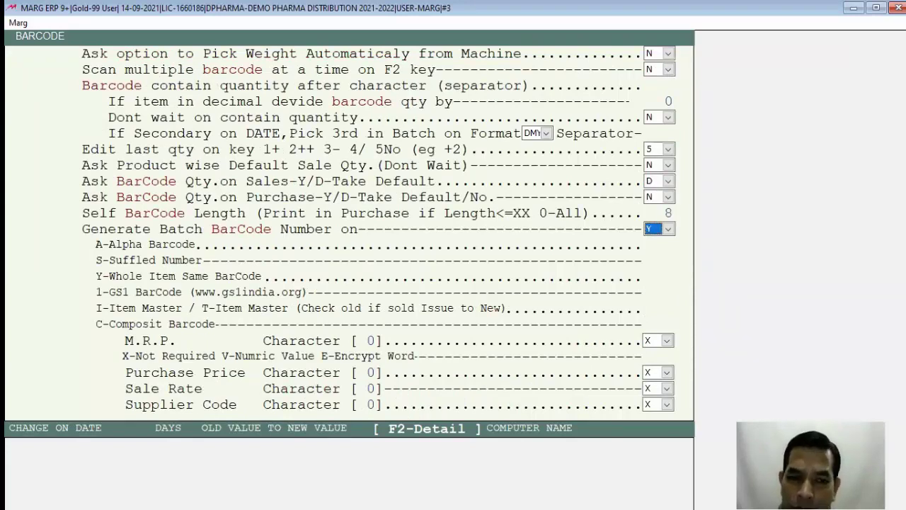
Keep barcode number generation on A-Always, save the barcode options, and run the required file maintenance
key("Return")
key("Return")
key("Return")
key("Return")
key("Return")
key("Return")
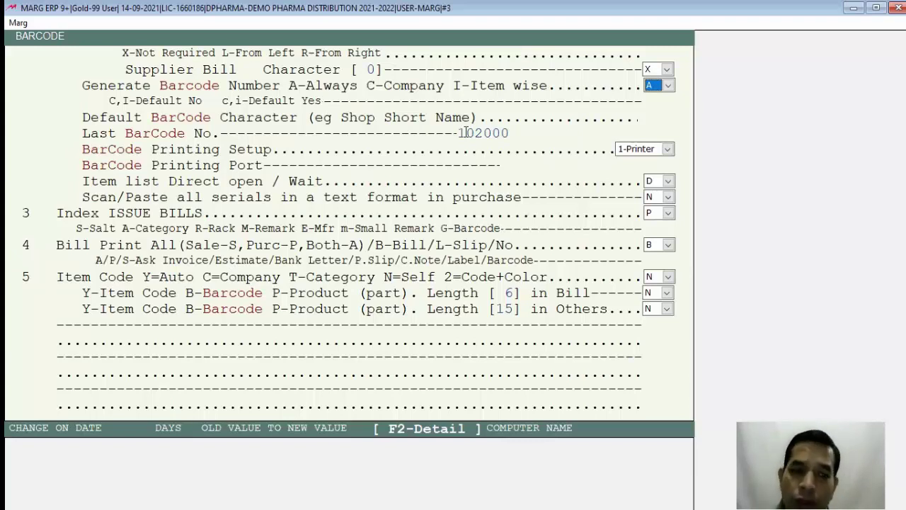
key("Escape")
key("Return")
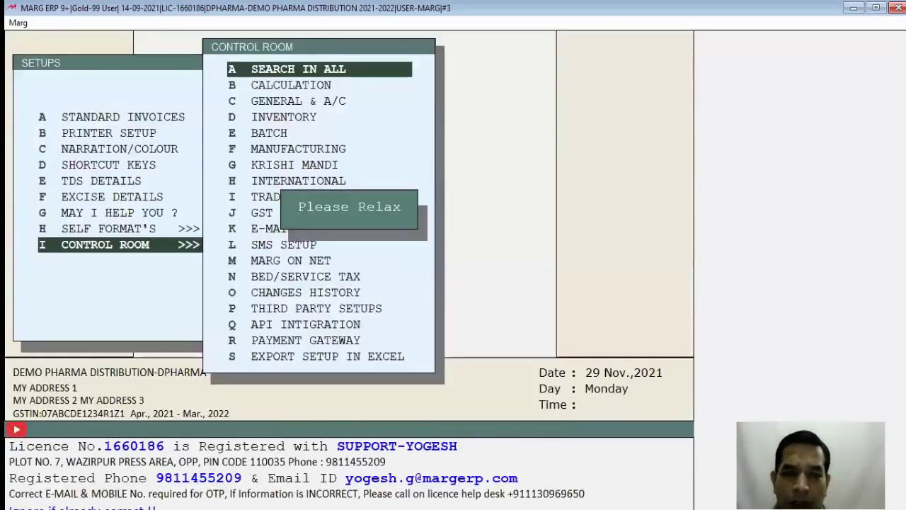
key("y")
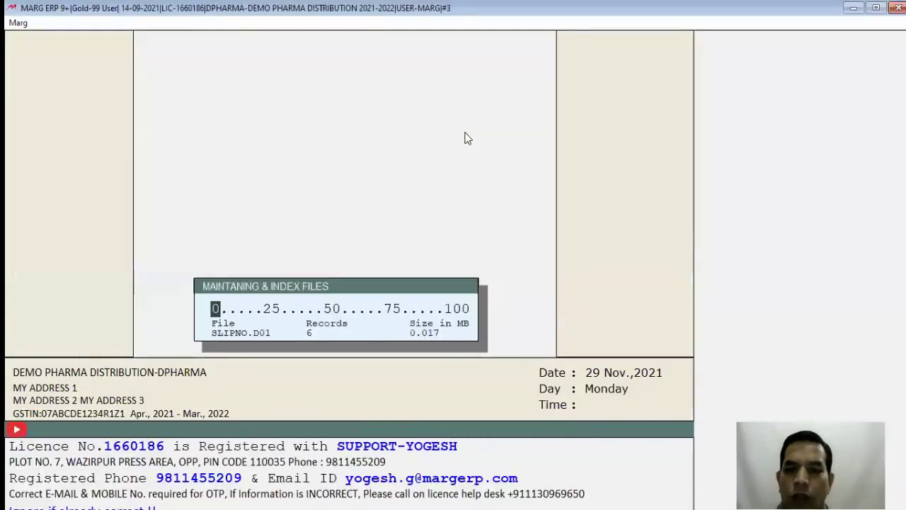
Open a blank new product form from the inventory master's item list, look at its barcode field, and leave without saving
key("alt+m")
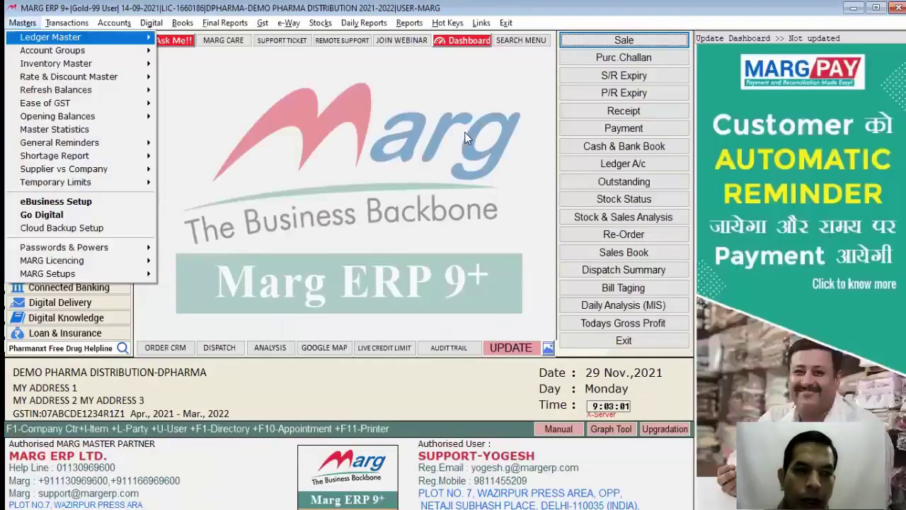
key("Down")
key("Down")
key("Right")
key("Return")
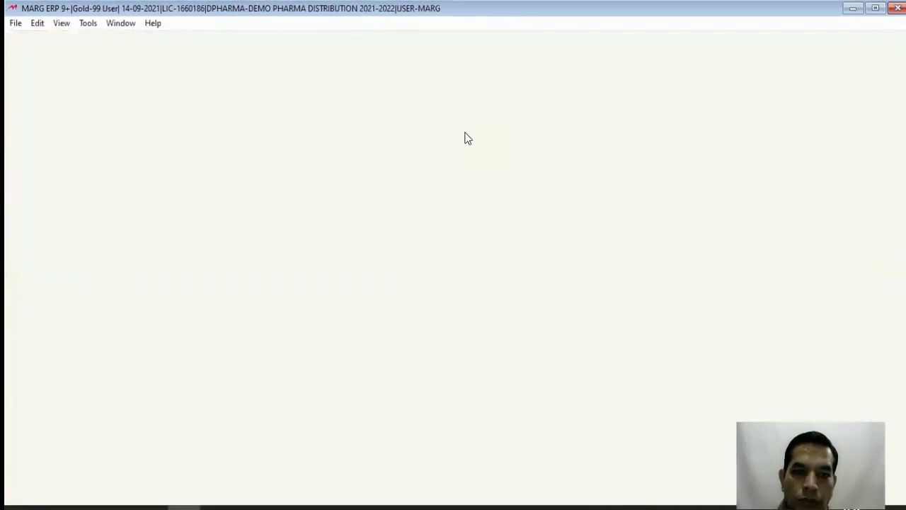
key("F2")
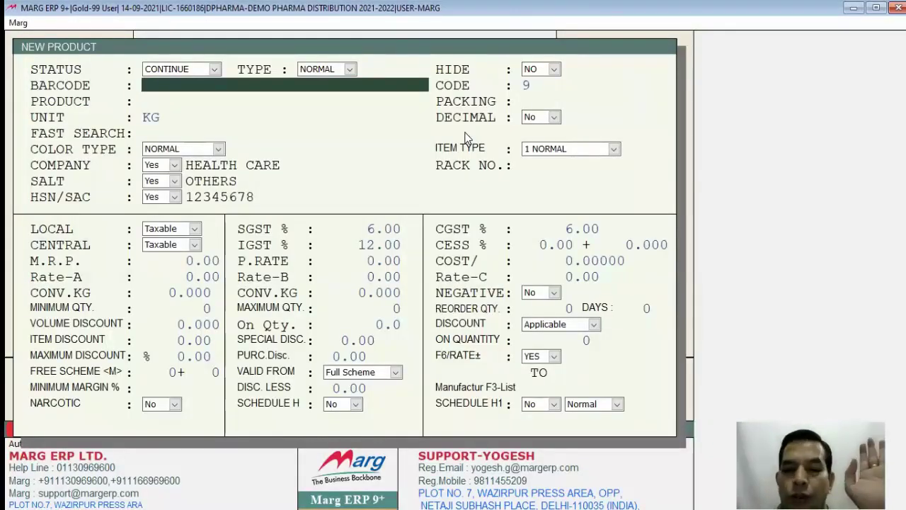
key("Escape")
key("Escape")
key("Escape")
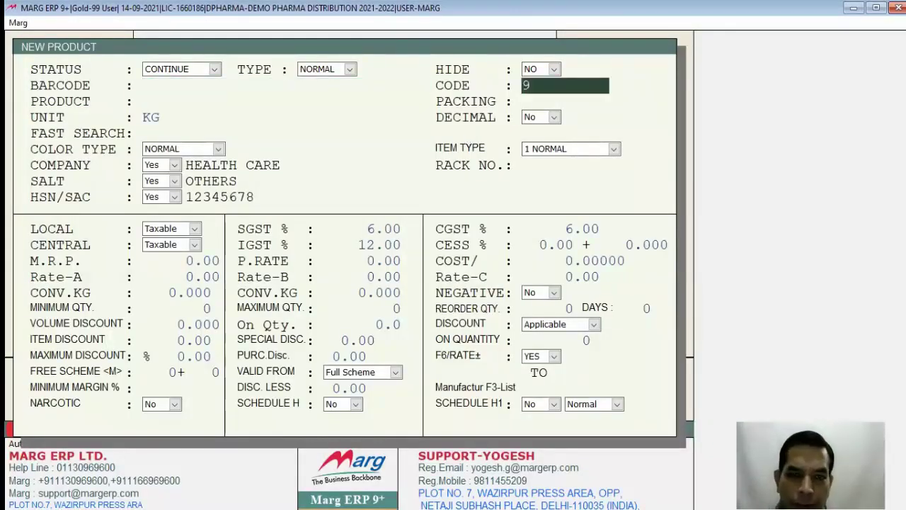
Start a purchase entry for the CASH ledger with party number VEW, acknowledge the supplier alert, and accept purchase type LP R.D
key("alt+p")
key("Return")
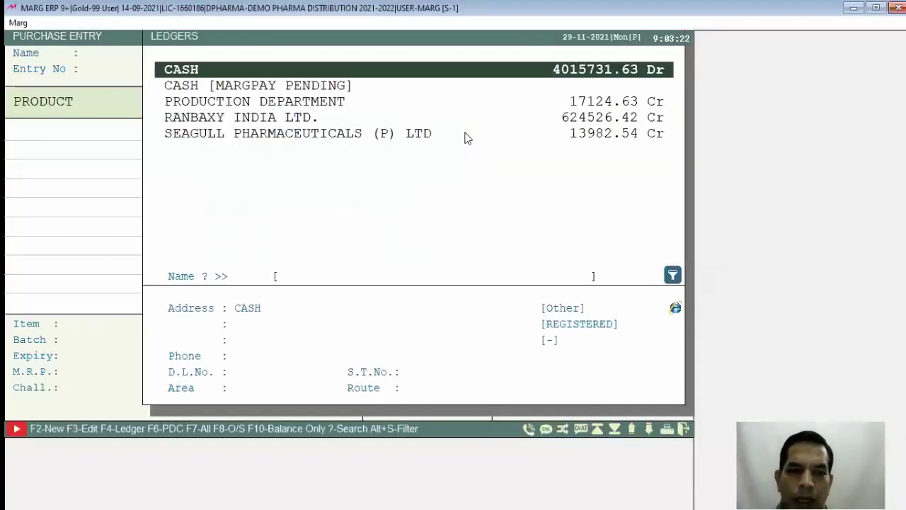
key("Return")
key("Return")
type("VEW")
key("Return")
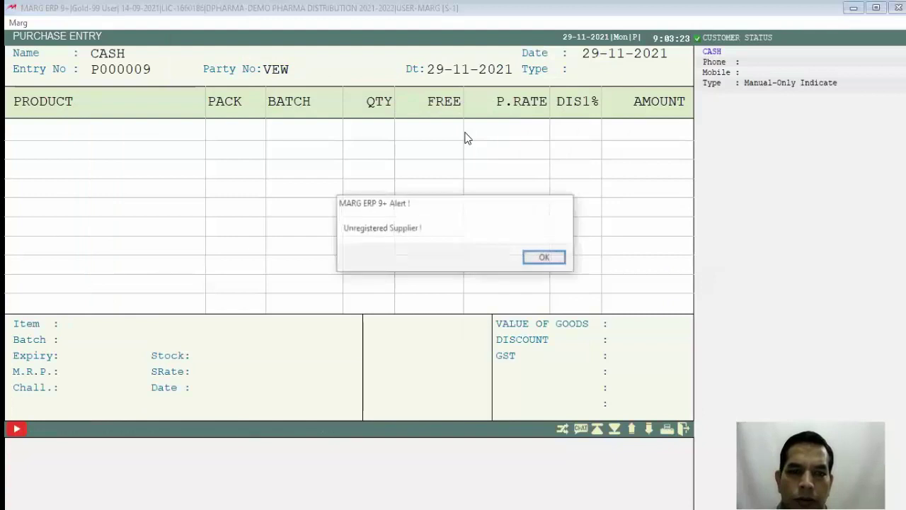
key("Return")
key("Return")
Add the item VIJALAC to the purchase with batch V123 and expiry 3/27
type("VIJA")
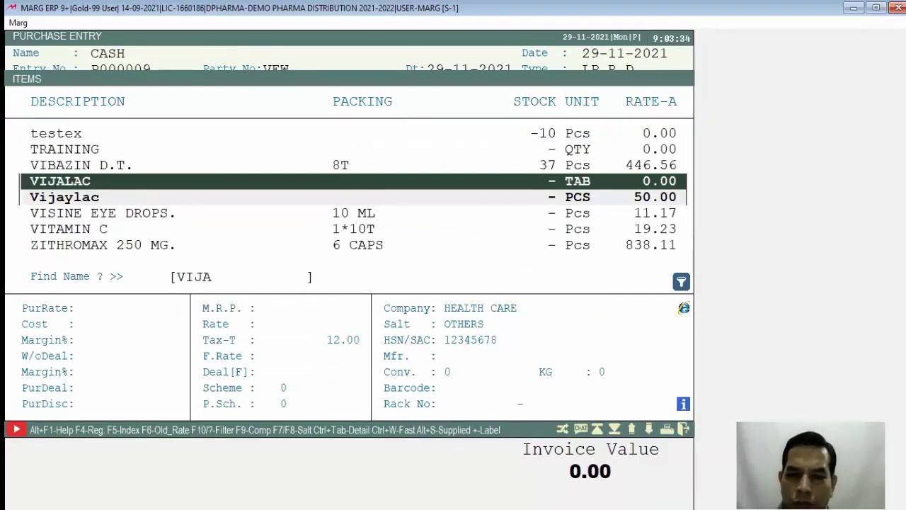
key("Return")
type("V123")
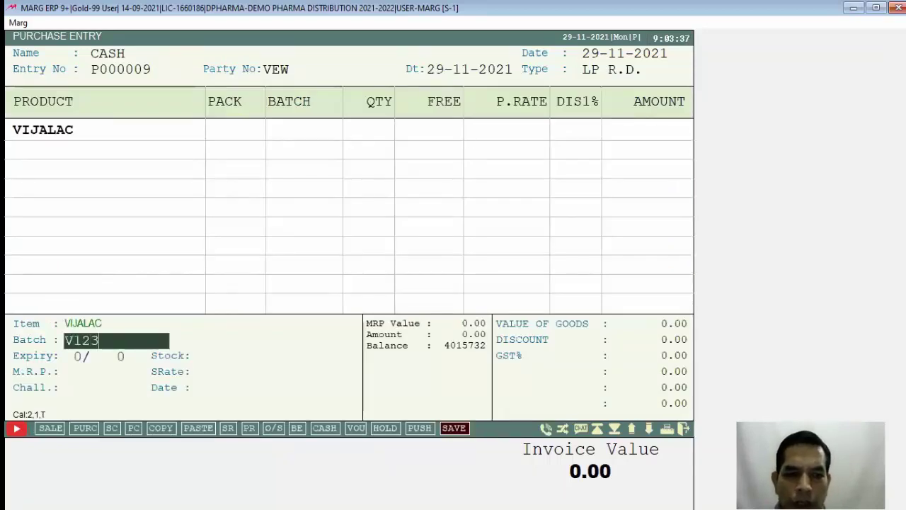
key("Return")
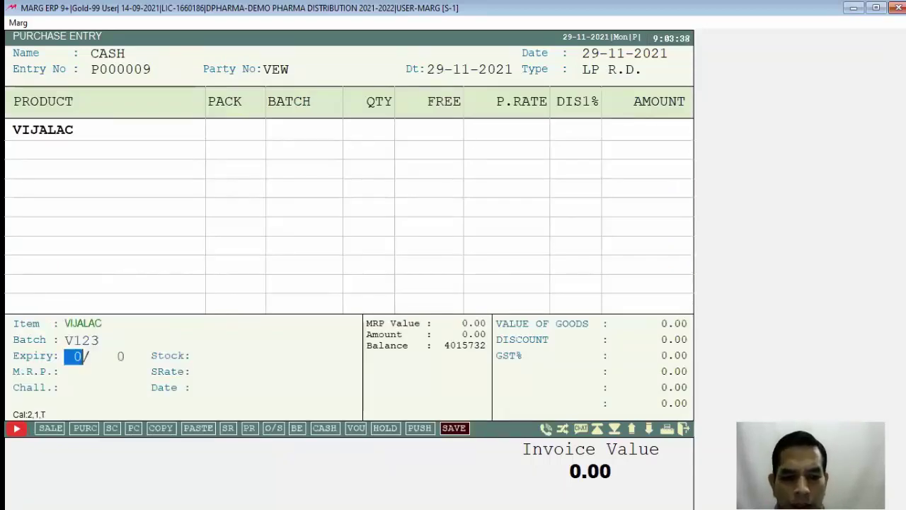
type("3/27")
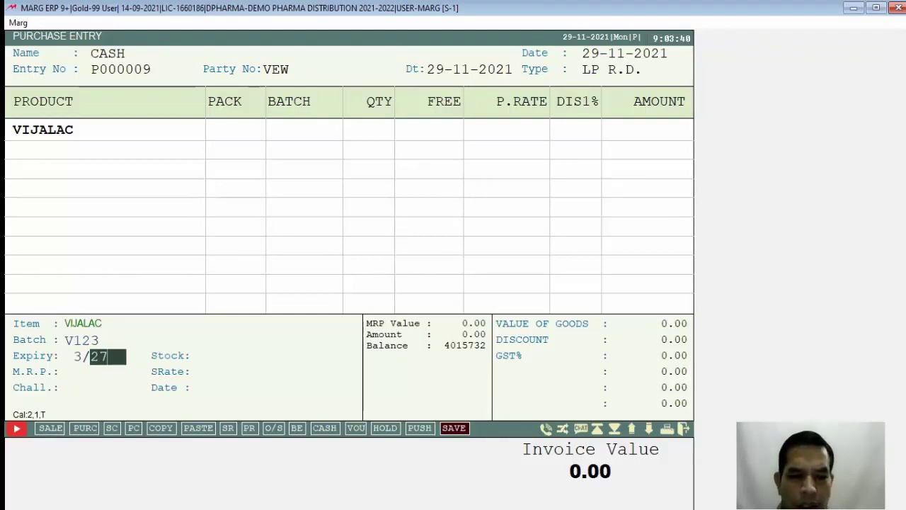
key("Return")
Set the VIJALAC line to quantity 10 and purchase rate 7, with no free quantity or discount
type("10")
key("Return")
key("Return")
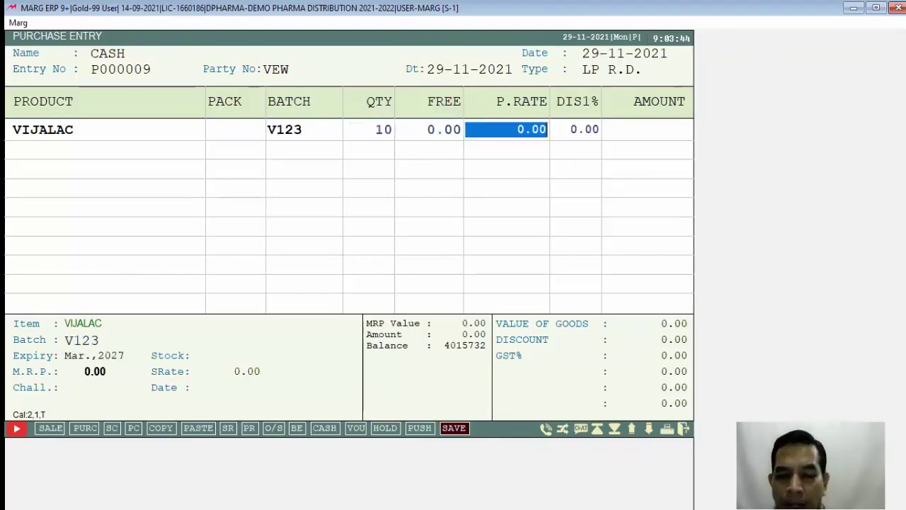
type("7")
key("Return")
key("Return")
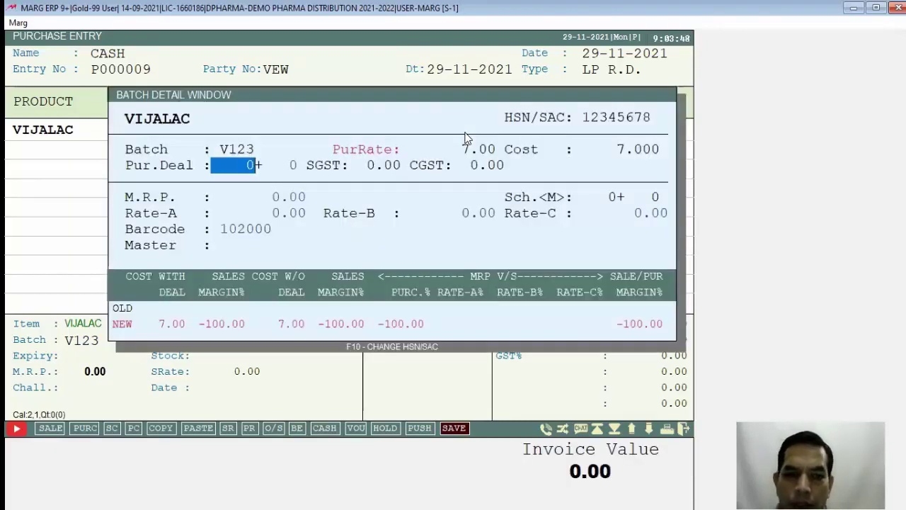
Set Rate-A of batch V123 to 9 in the batch details and accept the generated barcode 102000
key("Return")
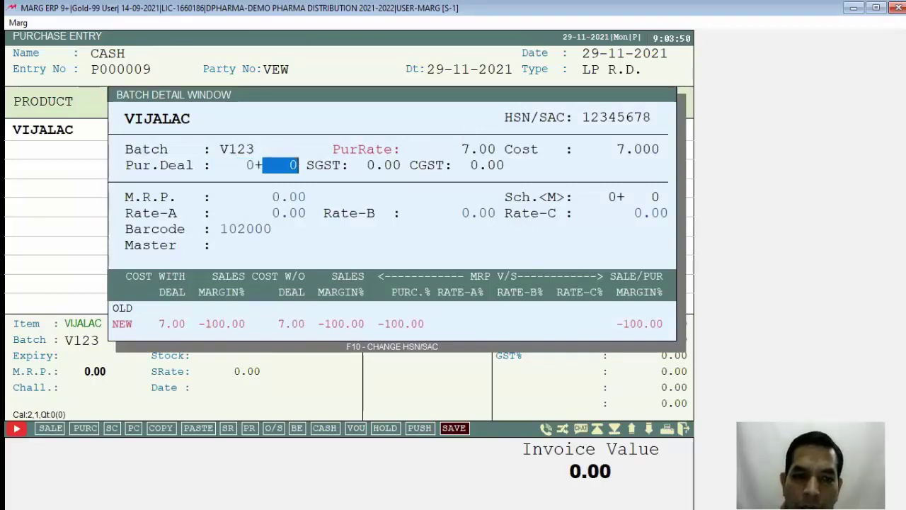
key("Return")
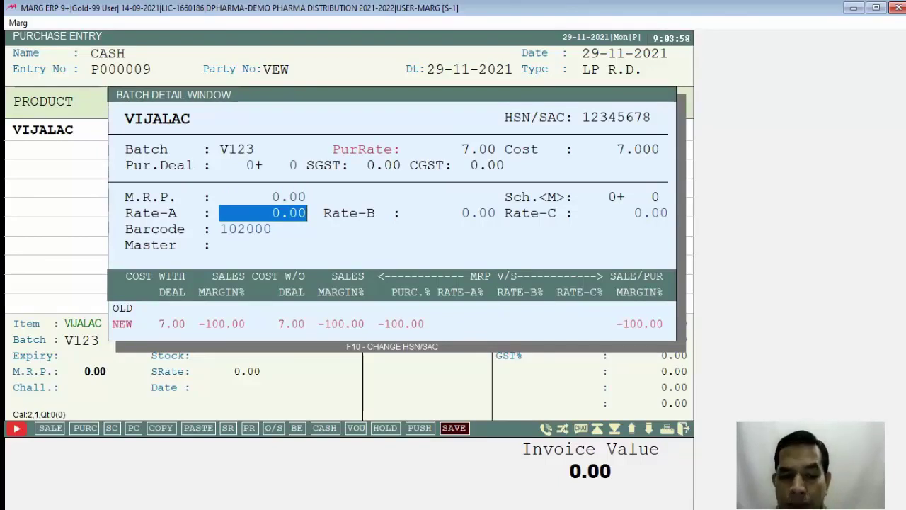
type("9")
key("Return")
key("Return")
key("Return")
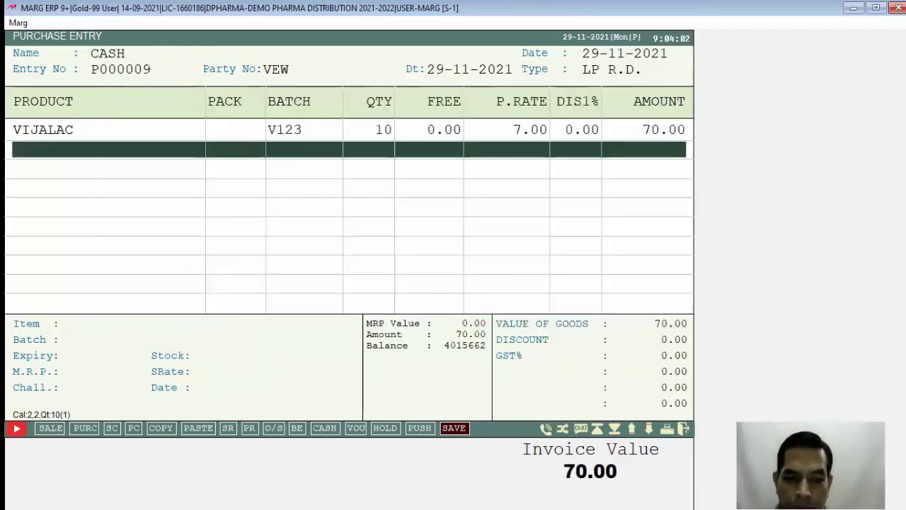
Finish the purchase bill without checking tax summary or rates, save it, and leave purchase entry
key("Escape")
key("Escape")
key("Right")
key("Right")
key("Return")
key("Return")
key("Return")
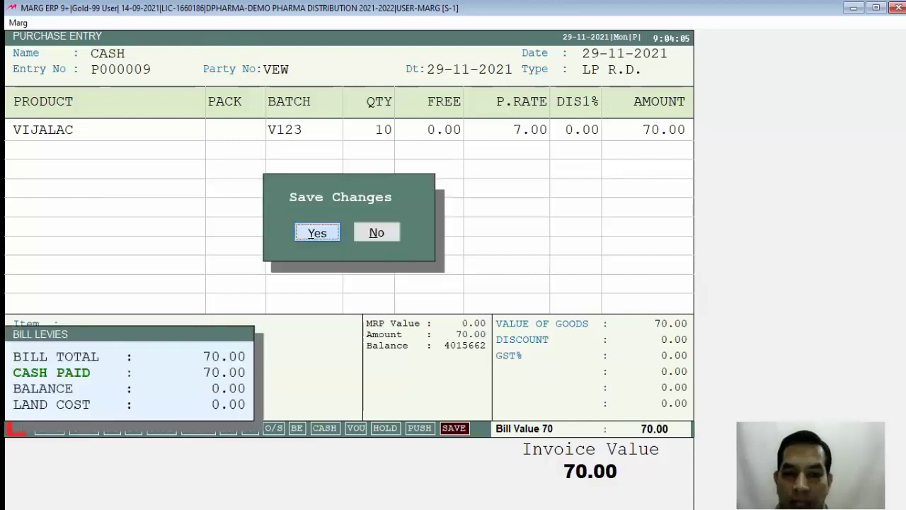
key("Return")
key("Escape")
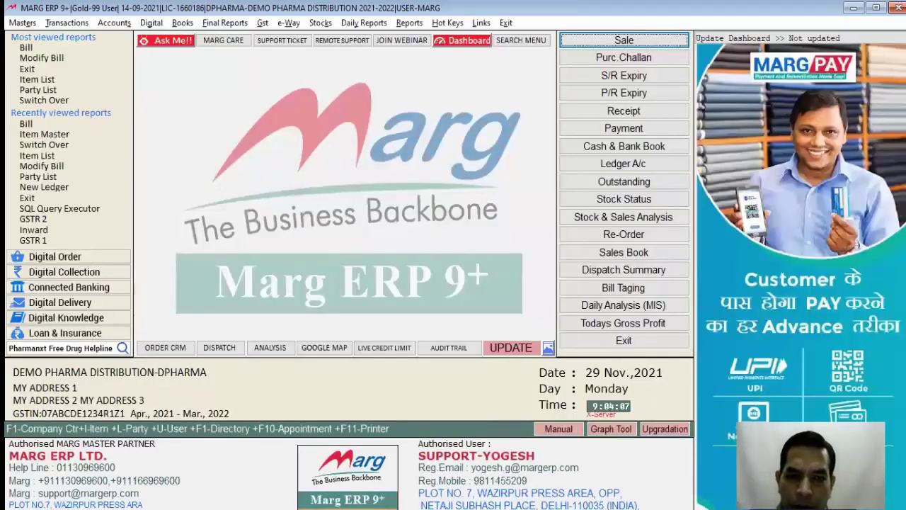
Start another purchase entry for the CASH ledger with party number VRNTRTR and purchase type LP R.D
key("alt+p")
key("Return")
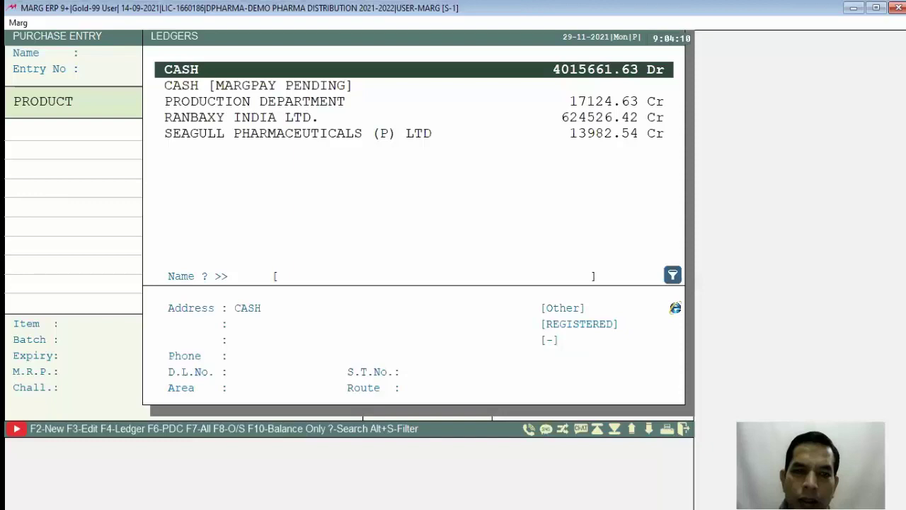
key("Return")
key("Escape")
type("VRNTRTR")
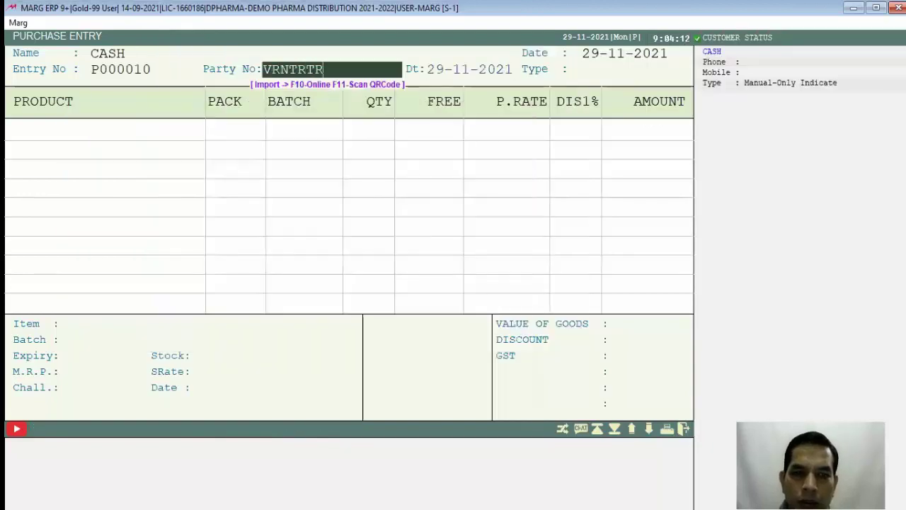
key("Return")
key("Return")
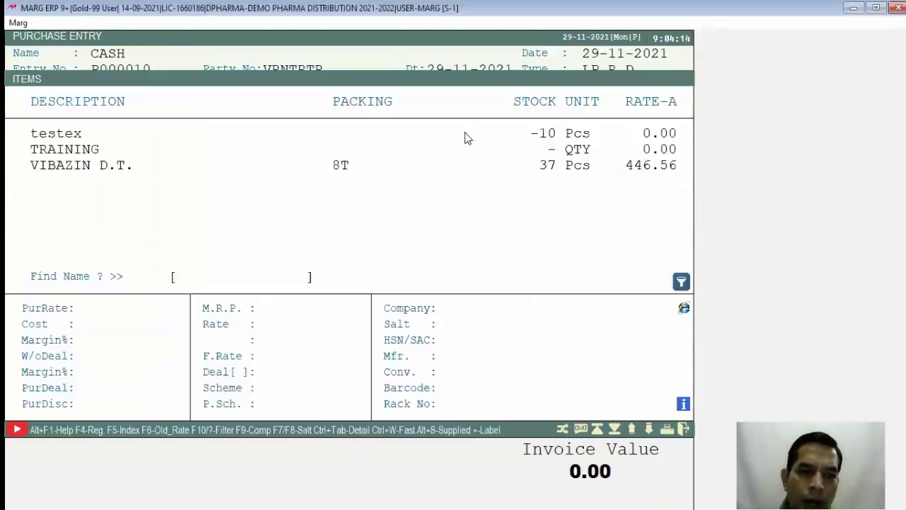
Add VIJALAC to the new purchase with batch V100 and expiry 2/31
key("Return")
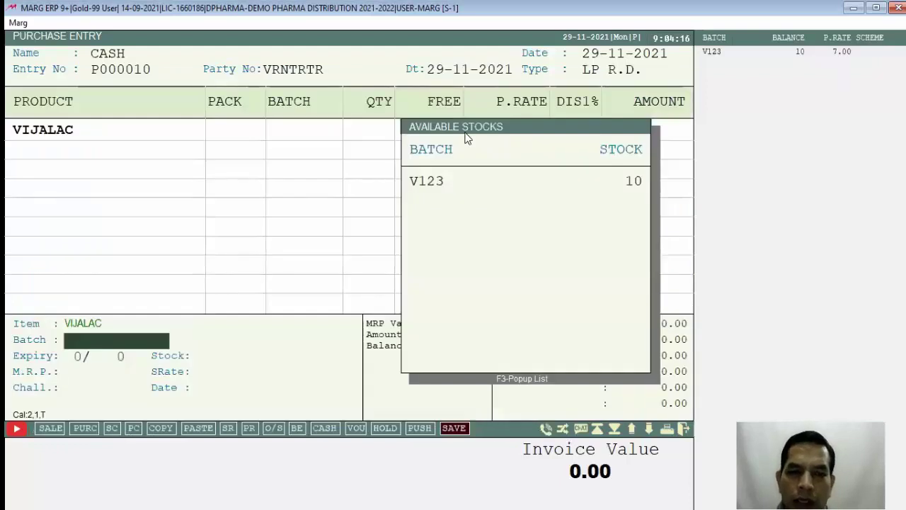
type("V100")
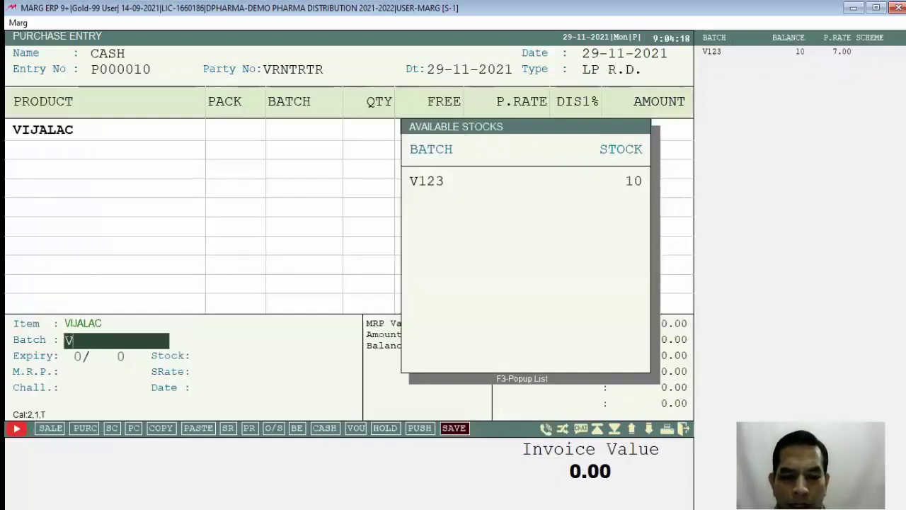
key("Return")
type("203")
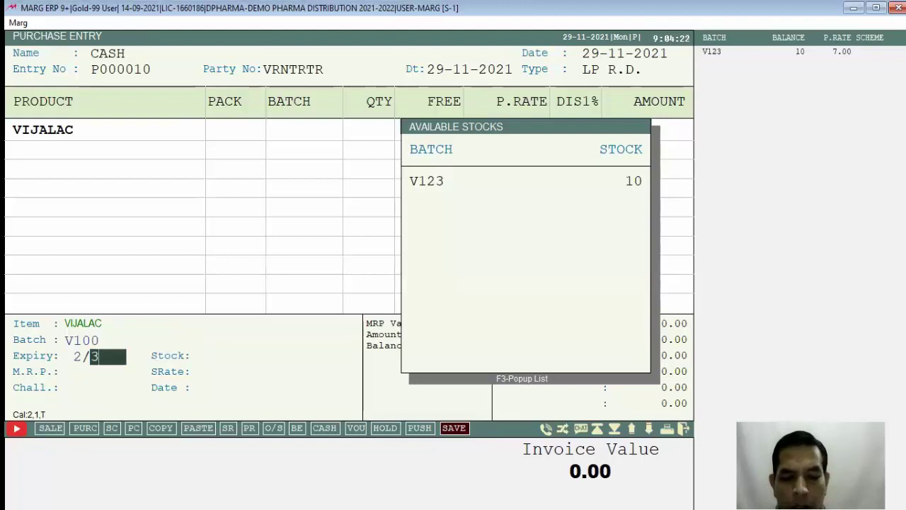
type("1")
key("Return")
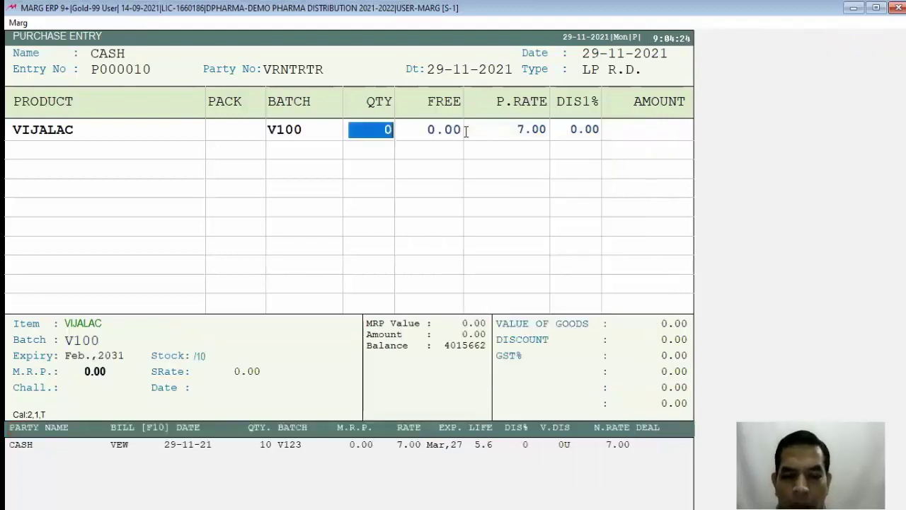
Set the batch V100 line to quantity 50 and purchase rate 9, with no free quantity or discount
type("50")
key("Return")
key("Return")
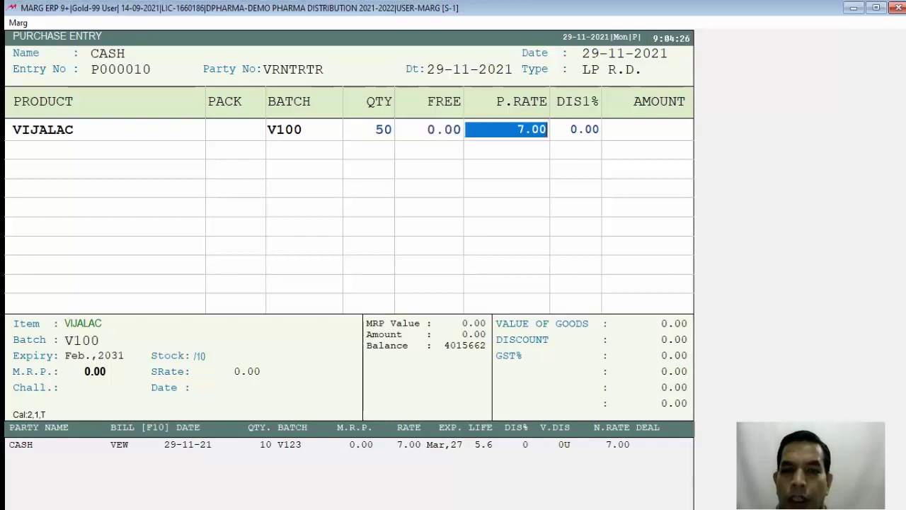
type("9.")
key("Return")
key("Return")
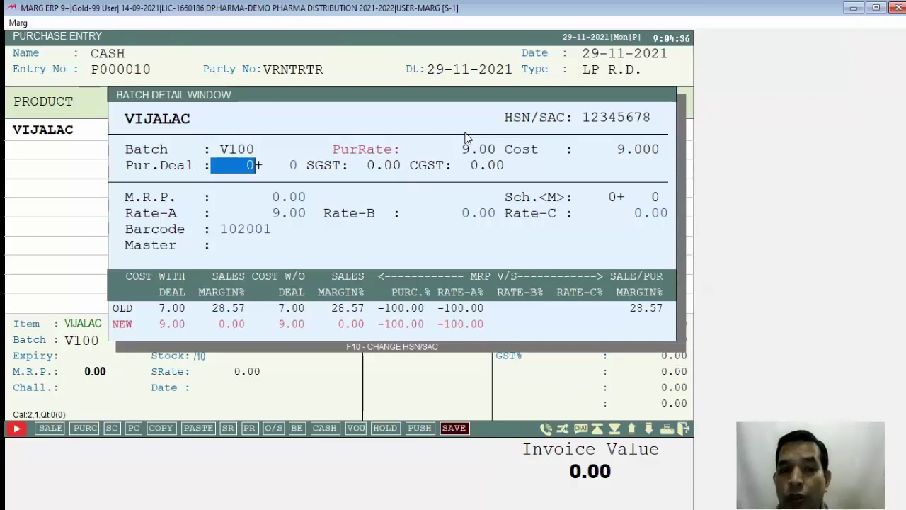
Set Rate-A of batch V100 to 11 in the batch details and accept the generated barcode 102001
key("Return")
key("Return")
key("Return")
type("11")
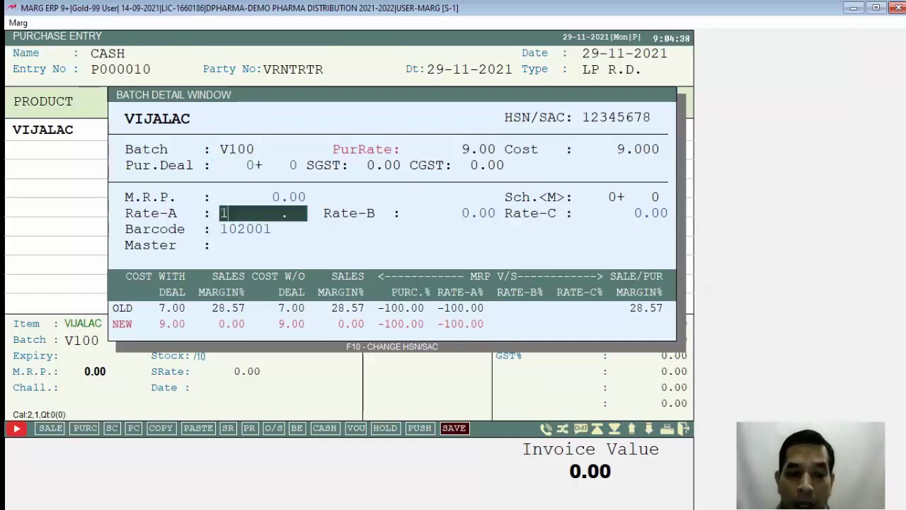
key("Return")
key("Return")
key("Return")
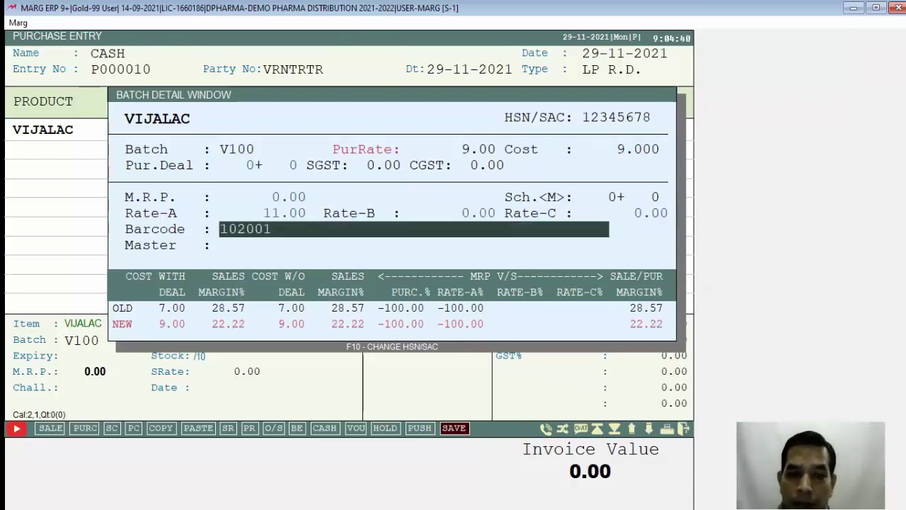
key("Return")
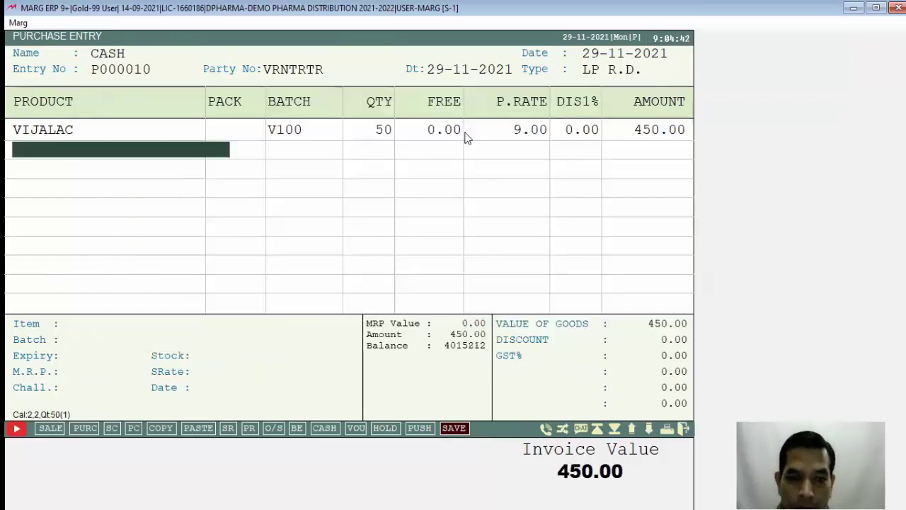
Finish and save the second purchase bill, declining the tax summary and rate checks
key("Return")
key("Escape")
key("Right")
key("Right")
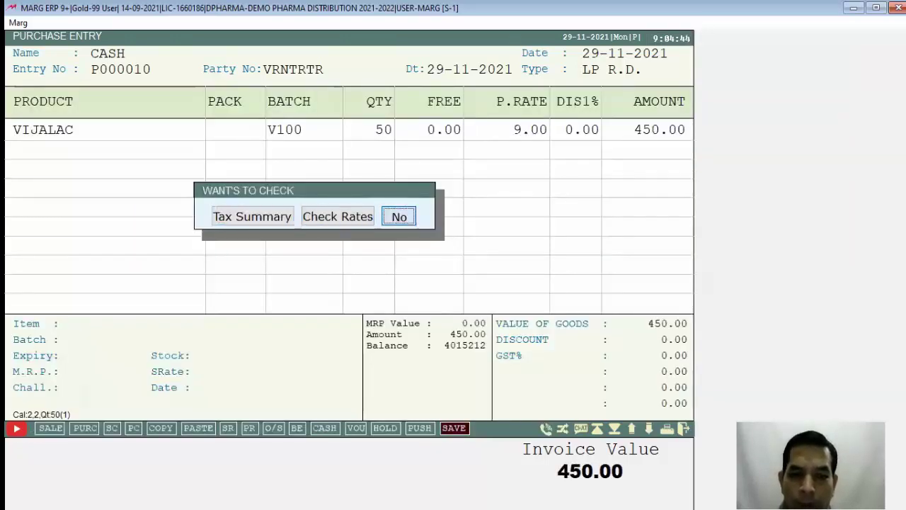
key("Return")
key("Return")
key("Return")
key("Return")
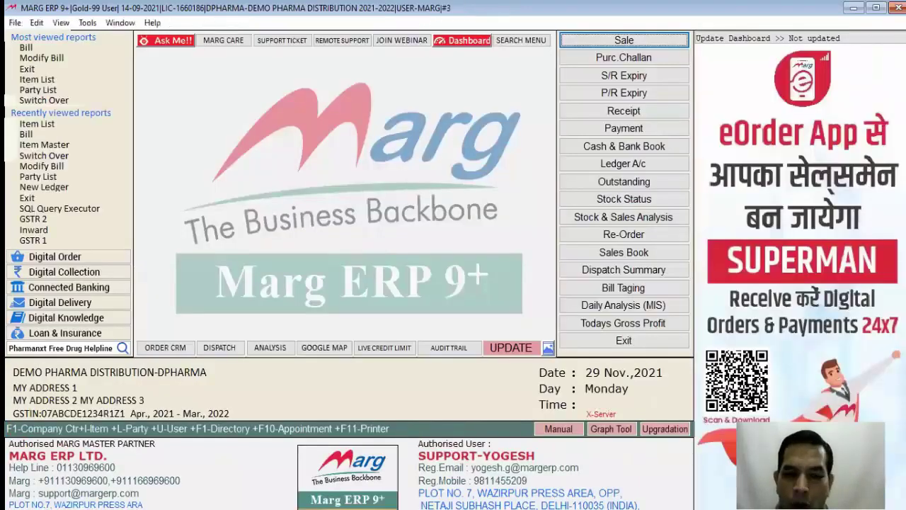
Start a sale bill for A2Z PHARMACY with type LOCAL and no M.R., dismissing the party history
key("Return")
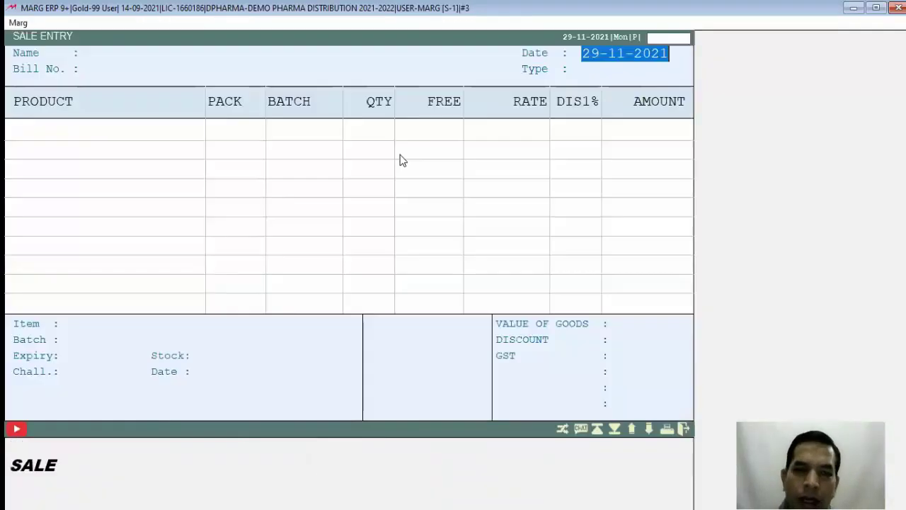
key("Return")
key("Return")
key("Escape")
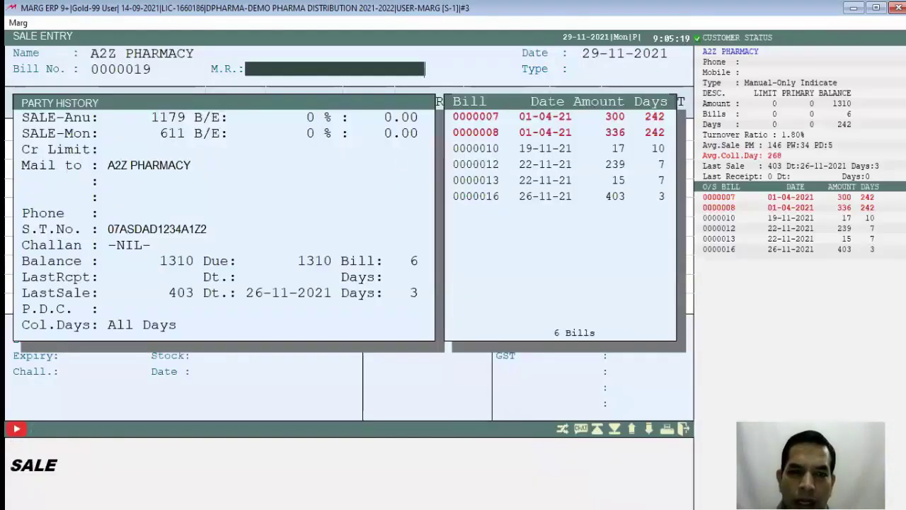
key("Escape")
key("Return")
key("Return")
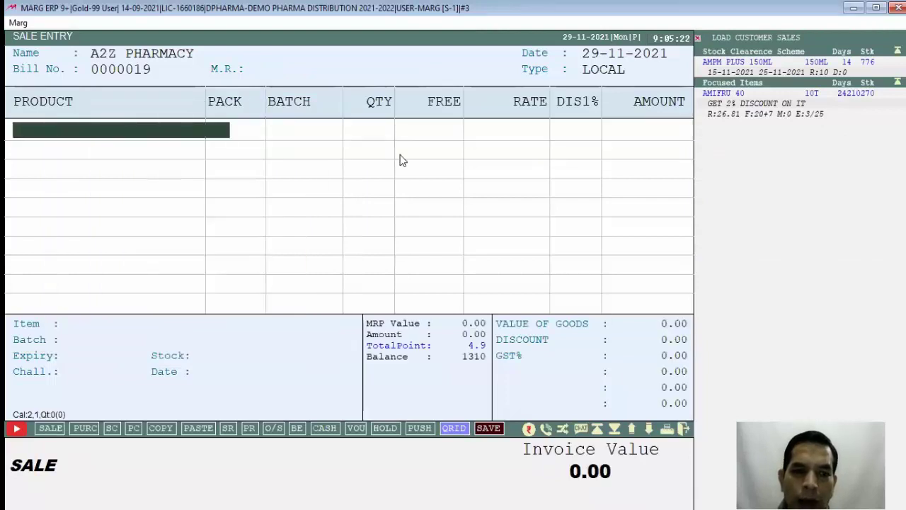
Add the item with barcode 102000 to the sale bill with quantity 1
type("10")
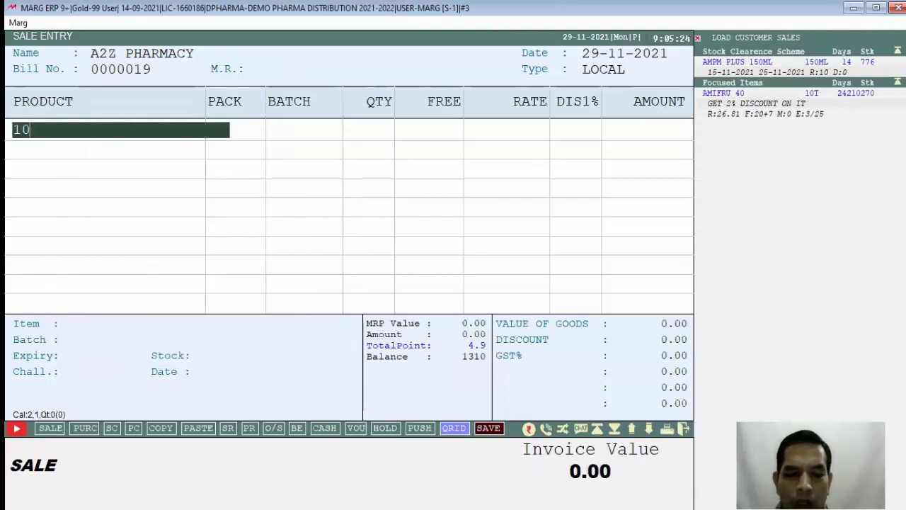
type("2000")
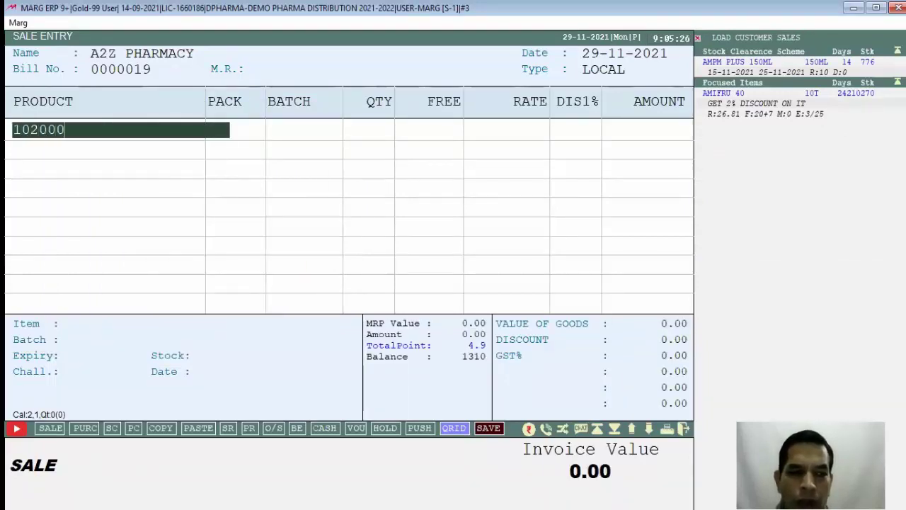
key("Return")
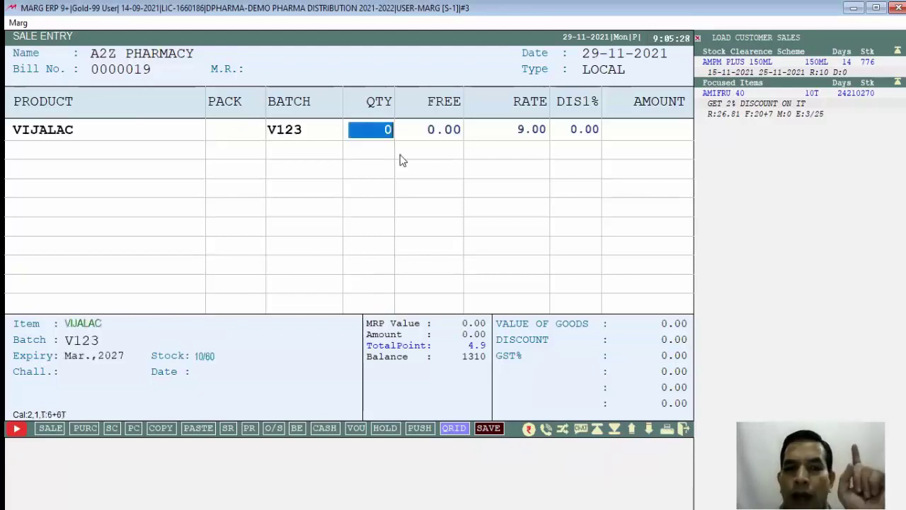
type("1")
key("Return")
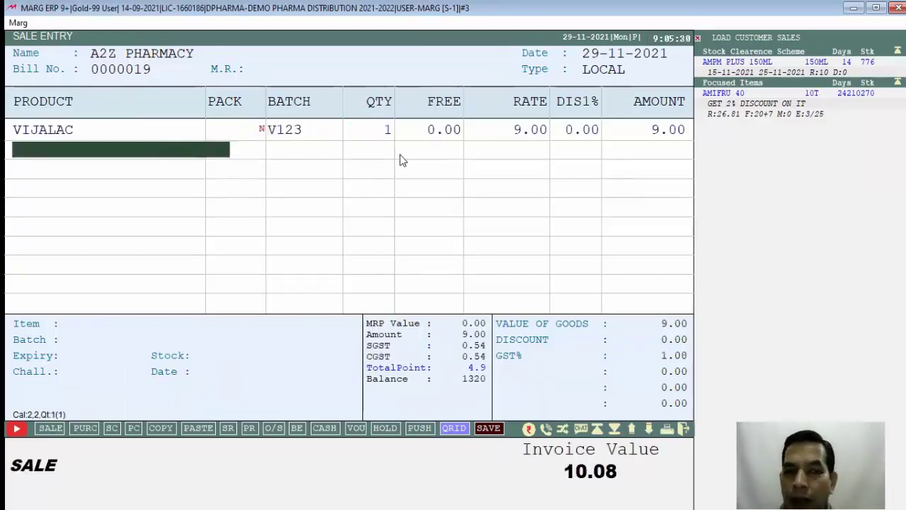
Add the item with barcode 102001 to the sale bill with quantity 2, and close the sale entry
type("10")
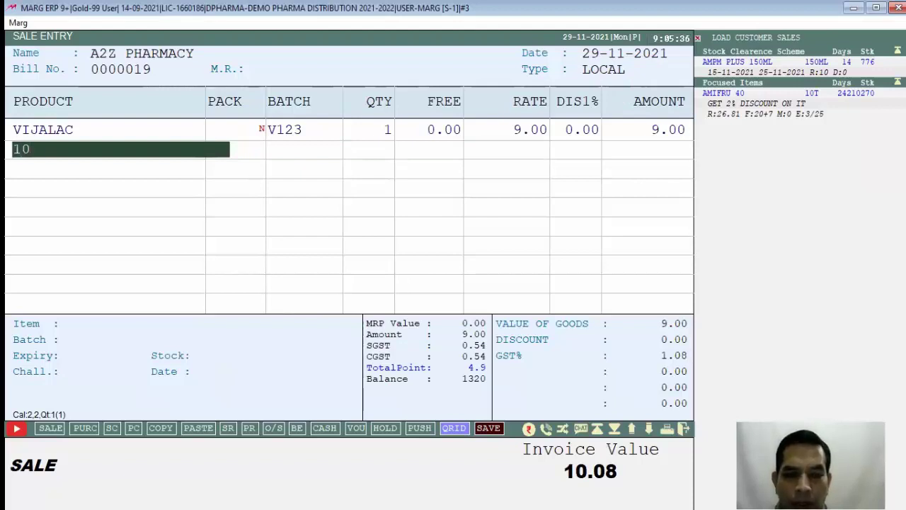
type("2002001")
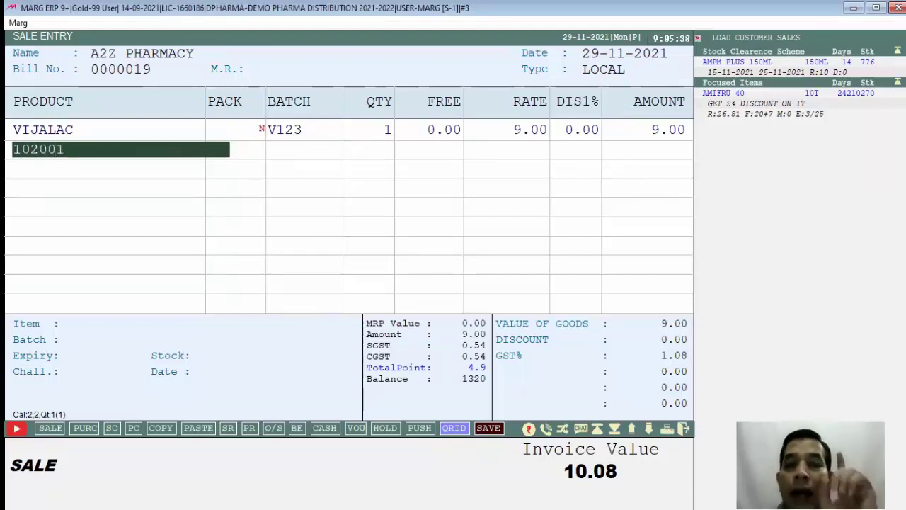
key("Return")
type("2")
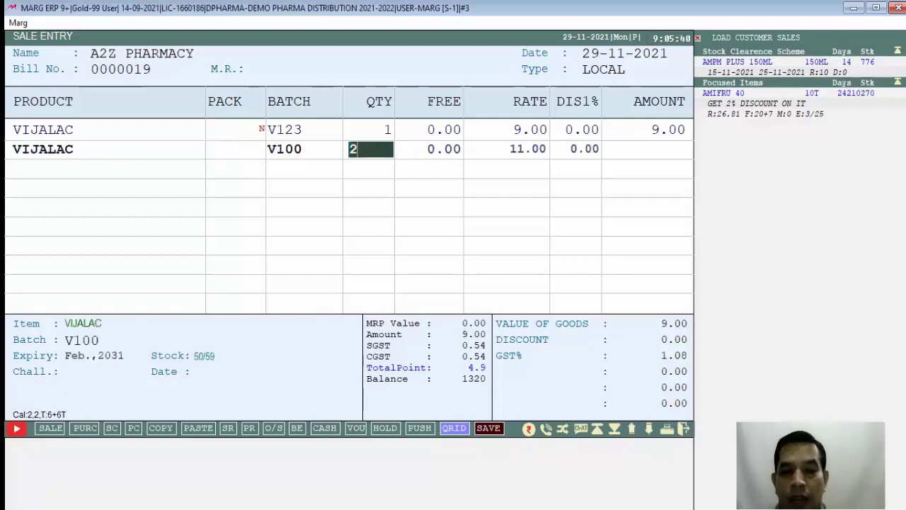
key("Return")
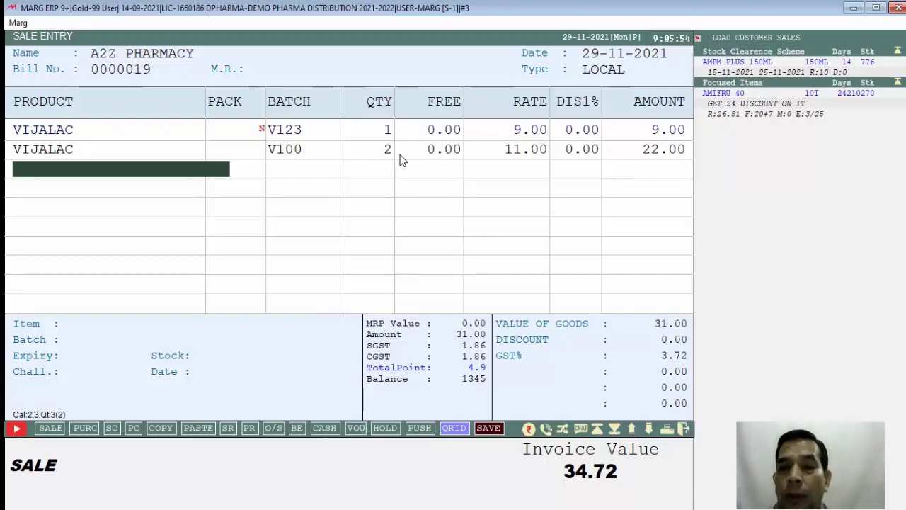
key("Escape")
key("Escape")
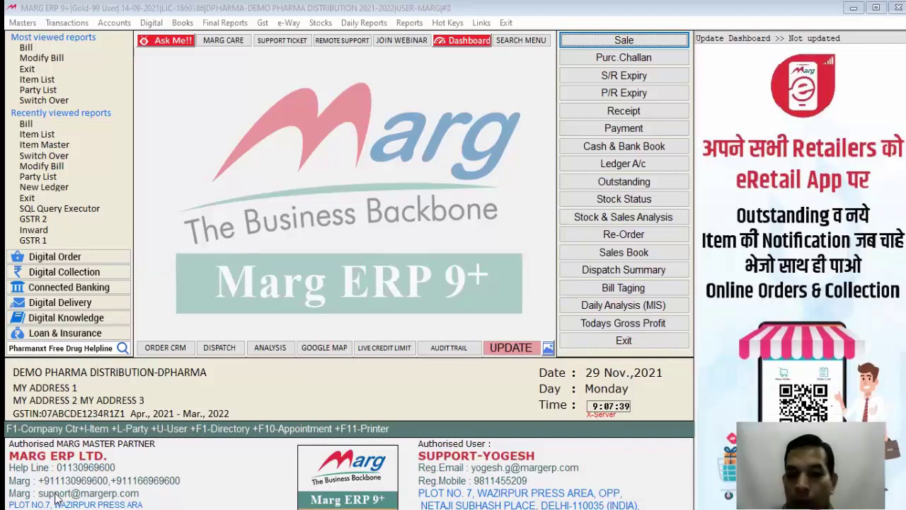
left_click(378, 23)
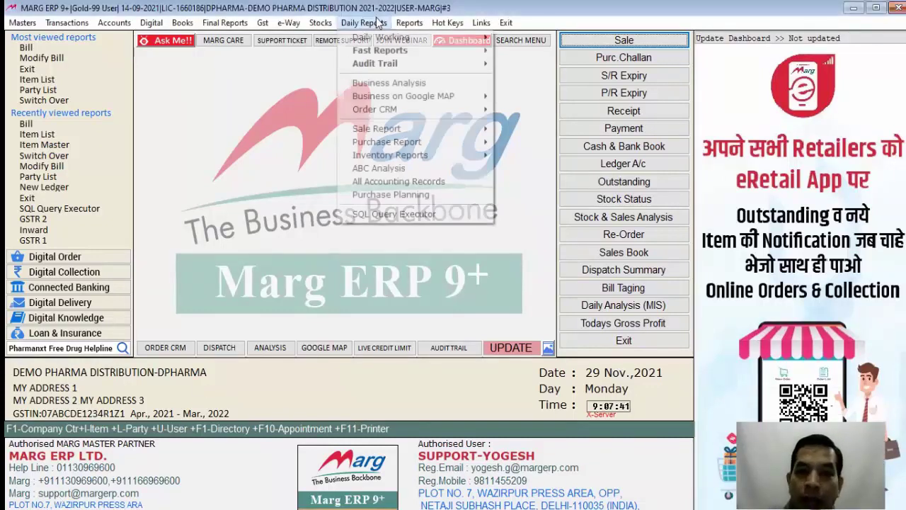
left_click(378, 14)
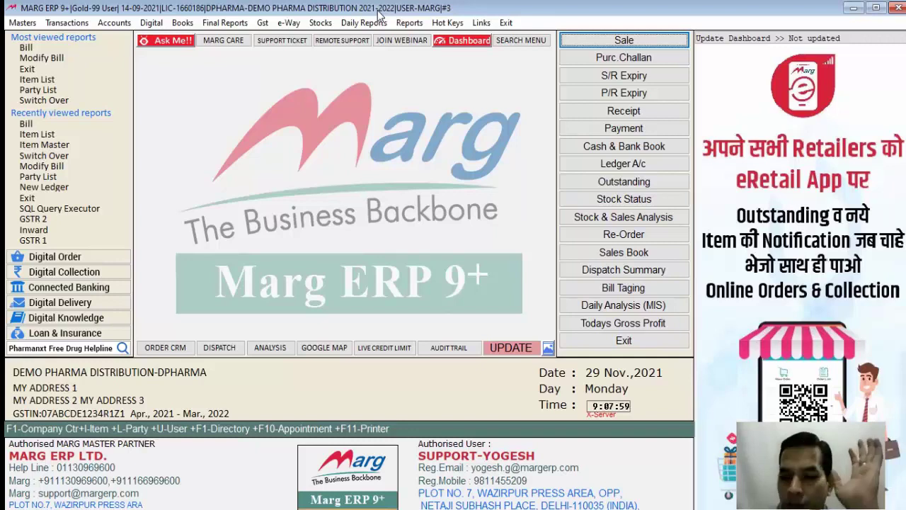
Switch to BarTender and create a new label from the blank label format
key("super")
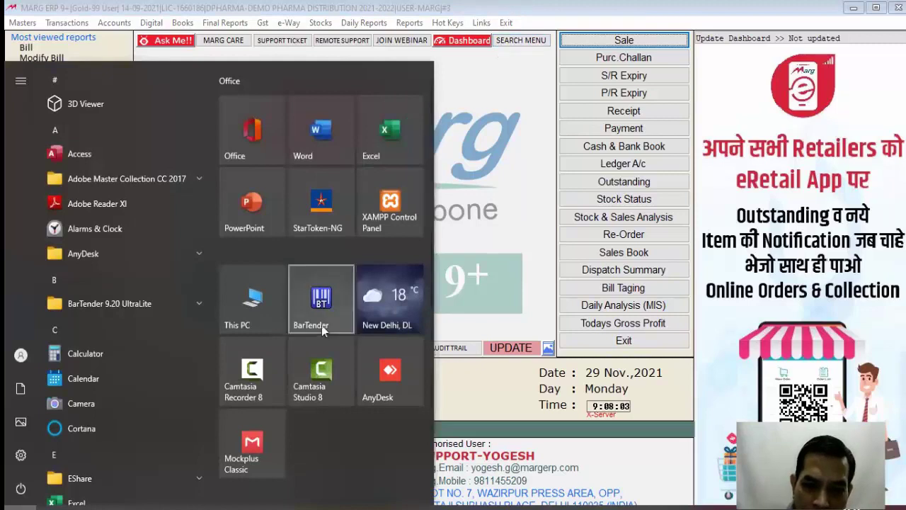
left_click(316, 310)
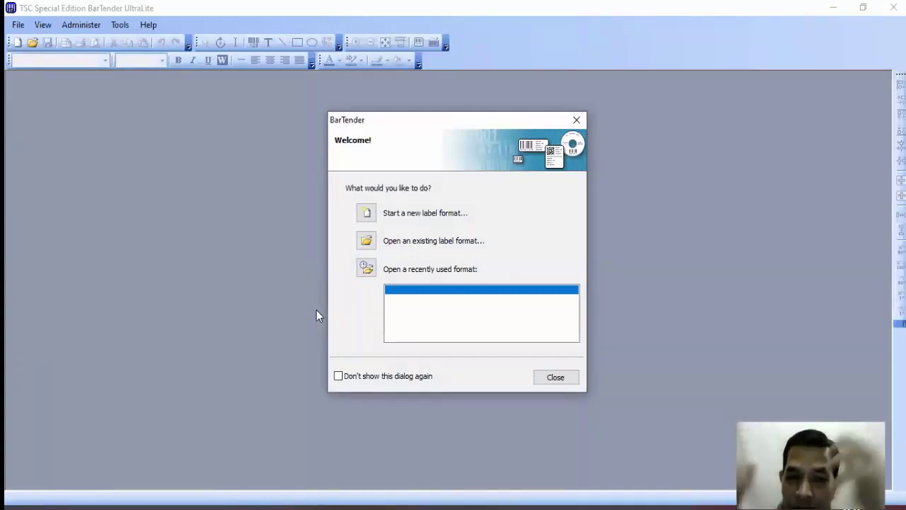
left_click(375, 212)
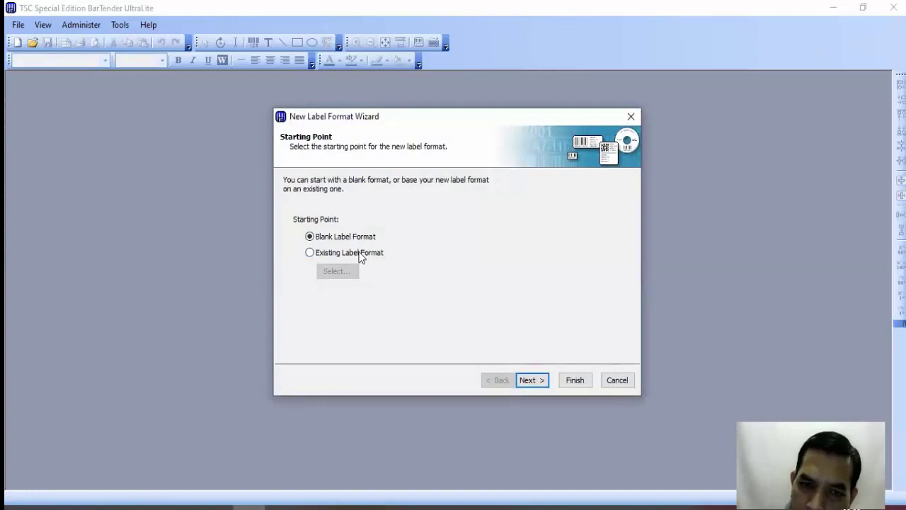
left_click(527, 380)
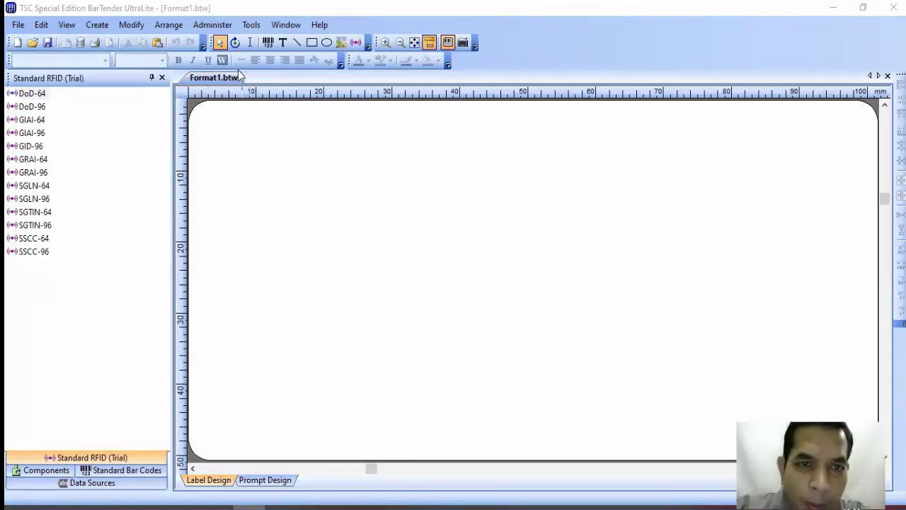
Place a text object reading ITEM NAME on the label and duplicate it twice below at even spacing
left_click(282, 43)
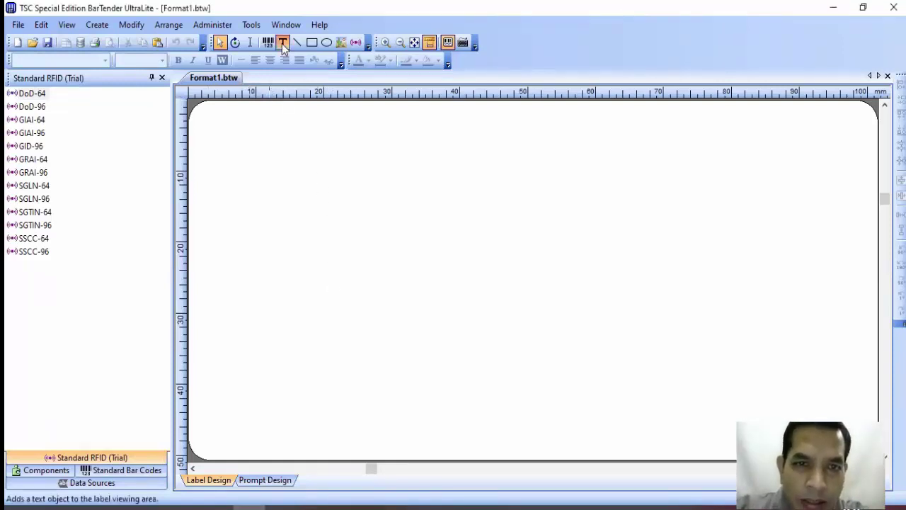
left_click(297, 198)
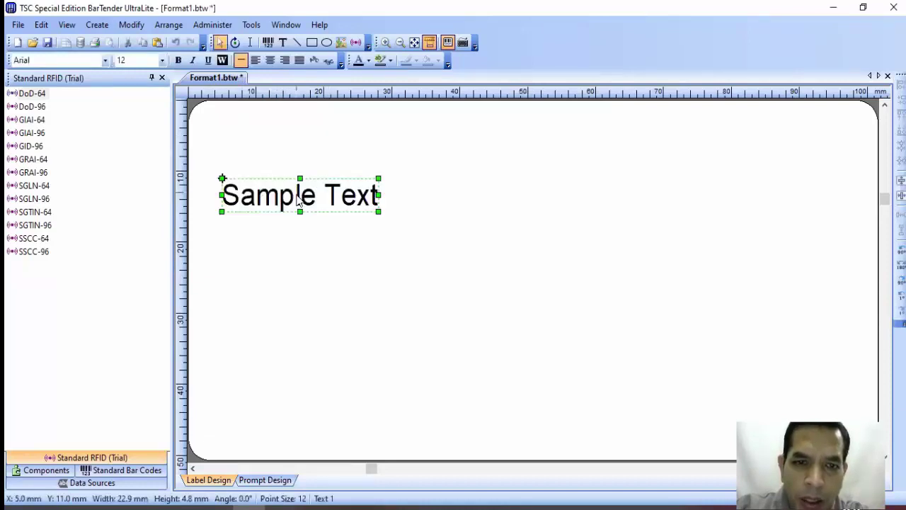
double_click(339, 193)
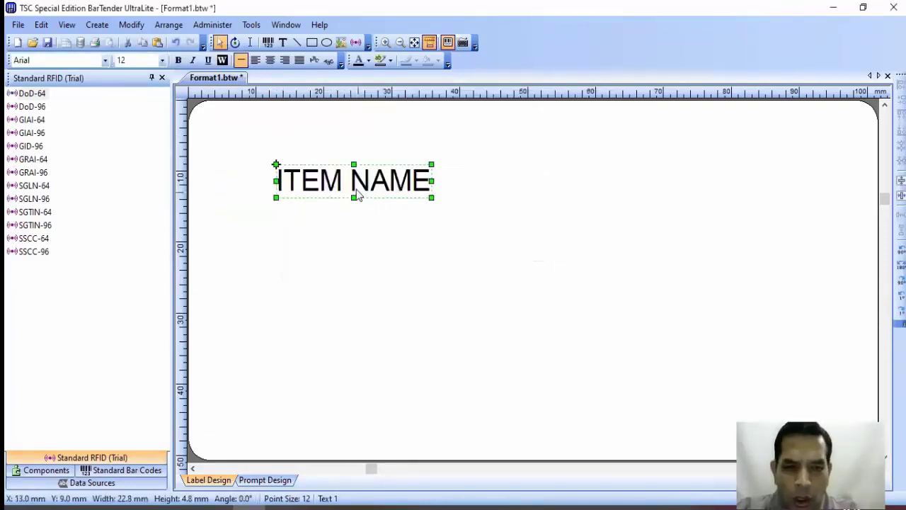
left_click_drag(358, 192, 360, 289)
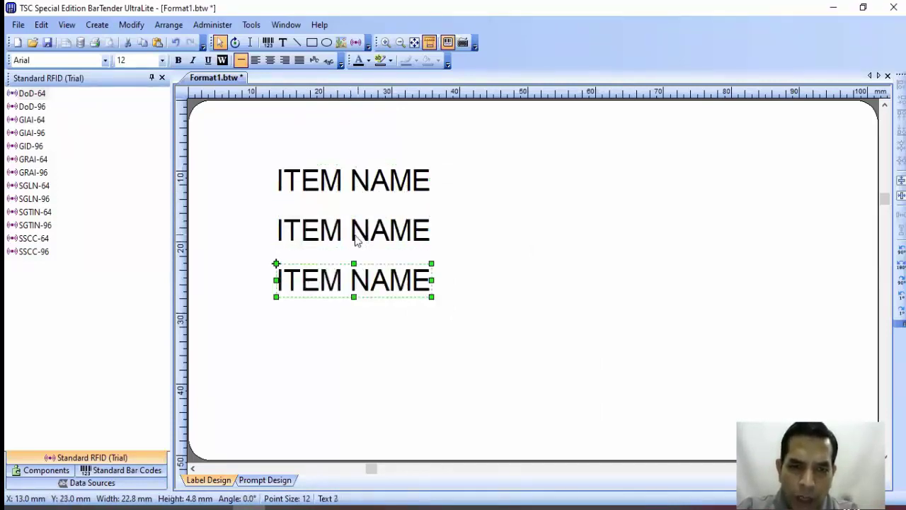
Change the middle ITEM NAME text on the label to RATE A
left_click(355, 240)
double_click(356, 241)
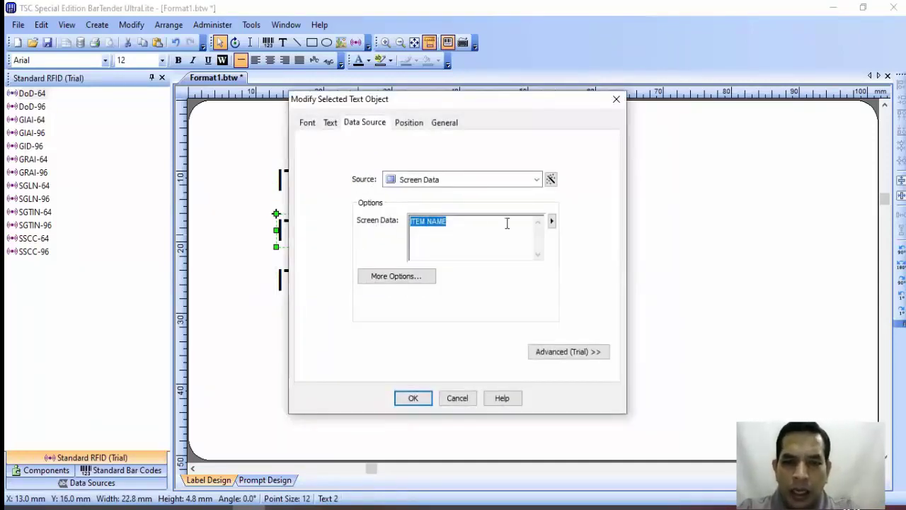
type("BATCH")
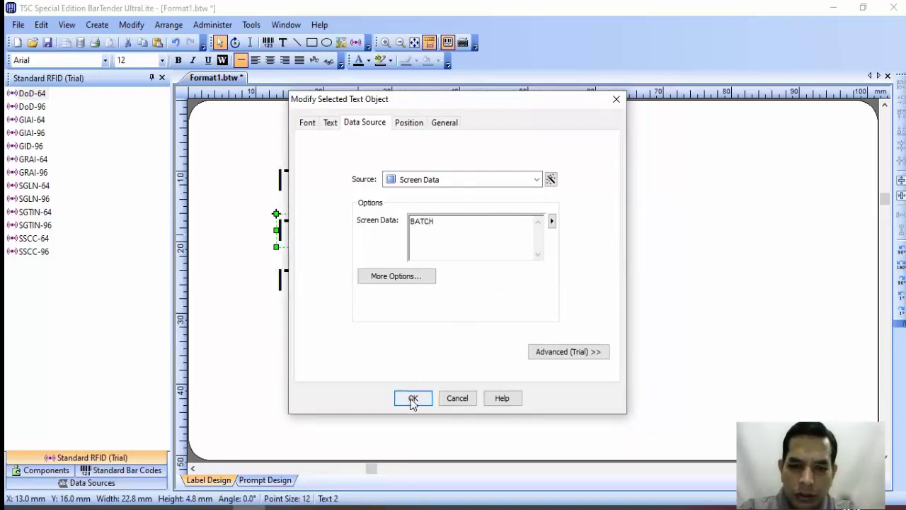
left_click_drag(447, 227, 4, 224)
type("RATE A")
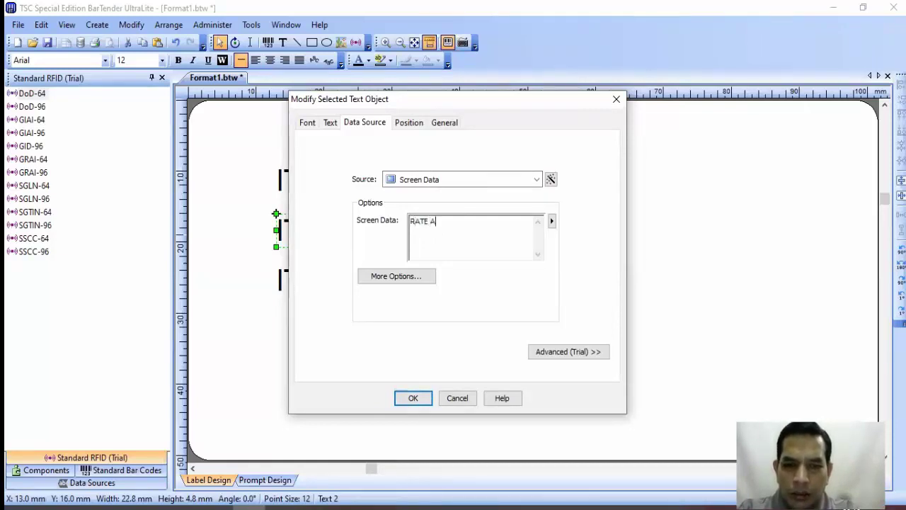
left_click(424, 399)
Change the lowest ITEM NAME text on the label to BATCH
double_click(347, 283)
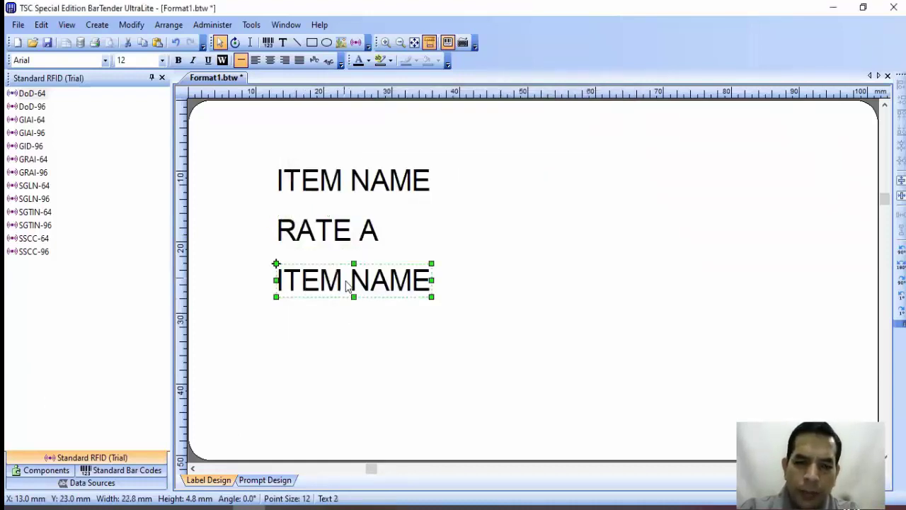
type("BATCH")
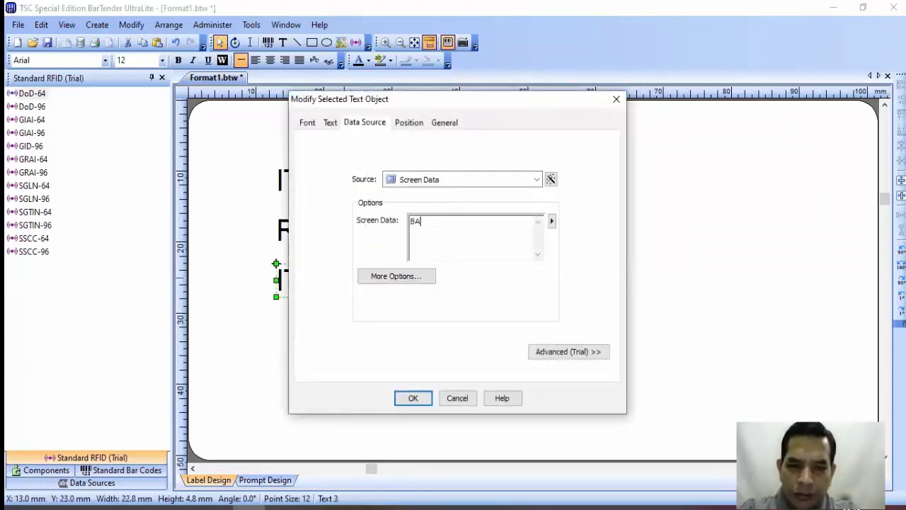
left_click(415, 399)
left_click(445, 319)
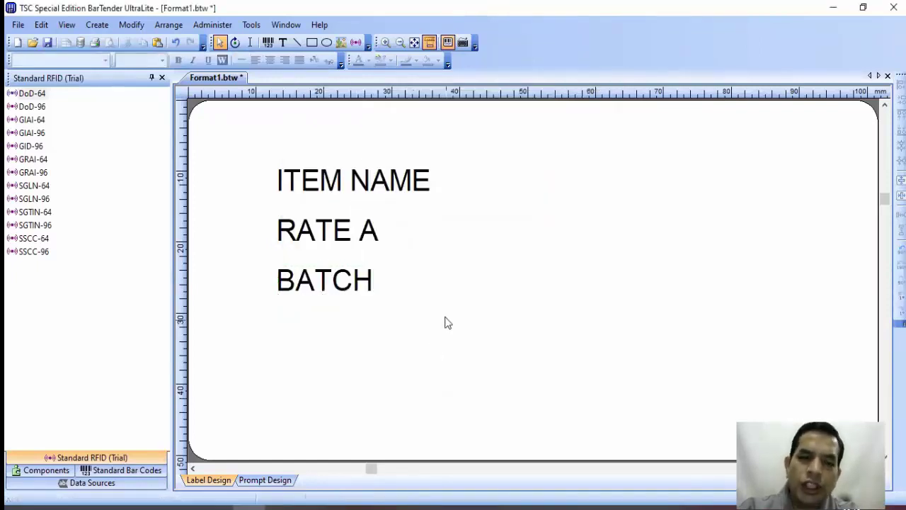
Place a bar code below the BATCH text, about 84 mm wide with a height of about 9.7 mm
left_click(268, 44)
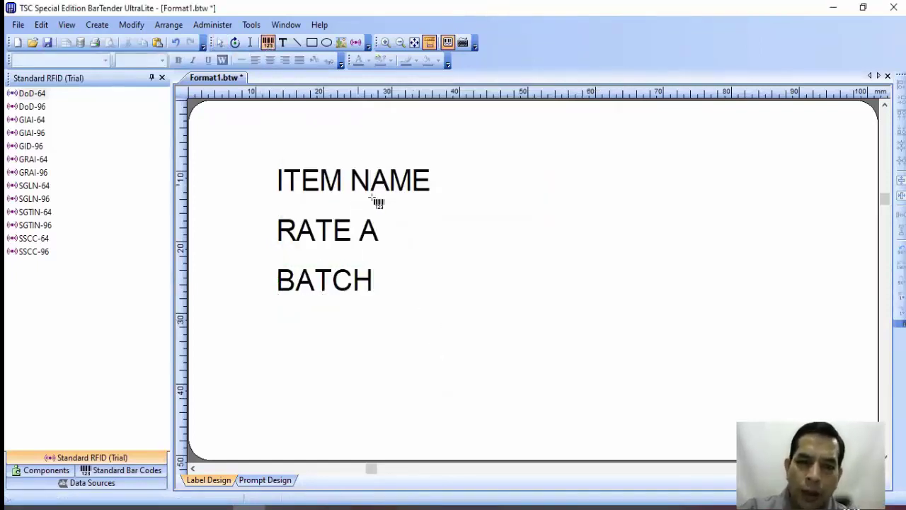
left_click(468, 350)
left_click_drag(469, 348, 522, 348)
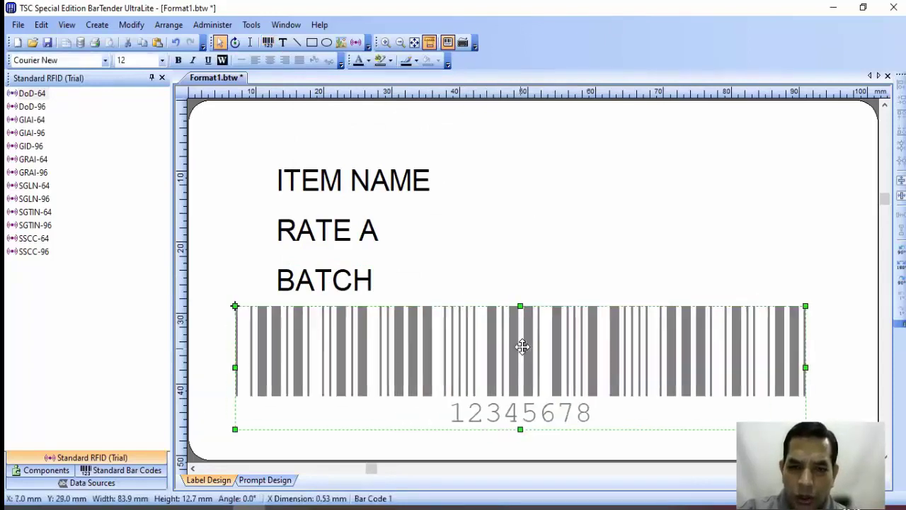
left_click_drag(521, 429, 520, 409)
left_click_drag(808, 360, 835, 366)
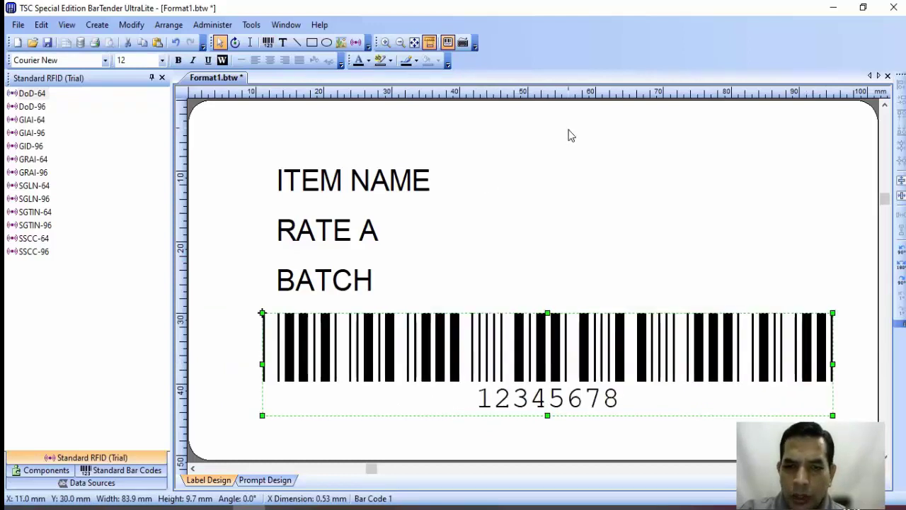
left_click(570, 135)
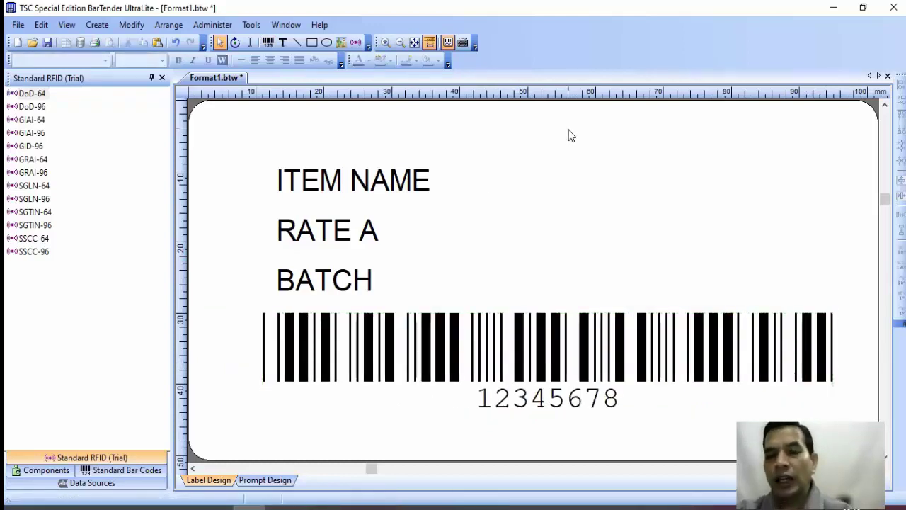
Check the supported printers for printing the label, and cancel without printing
left_click(17, 26)
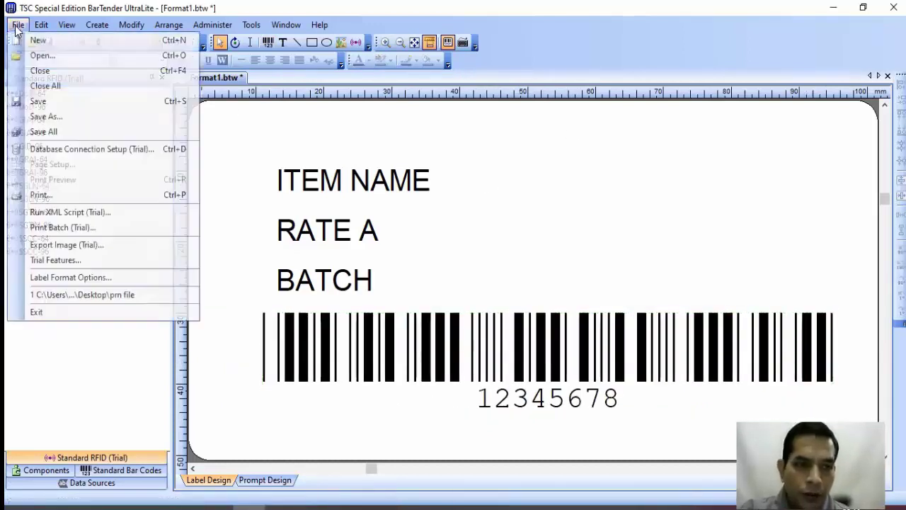
left_click(39, 194)
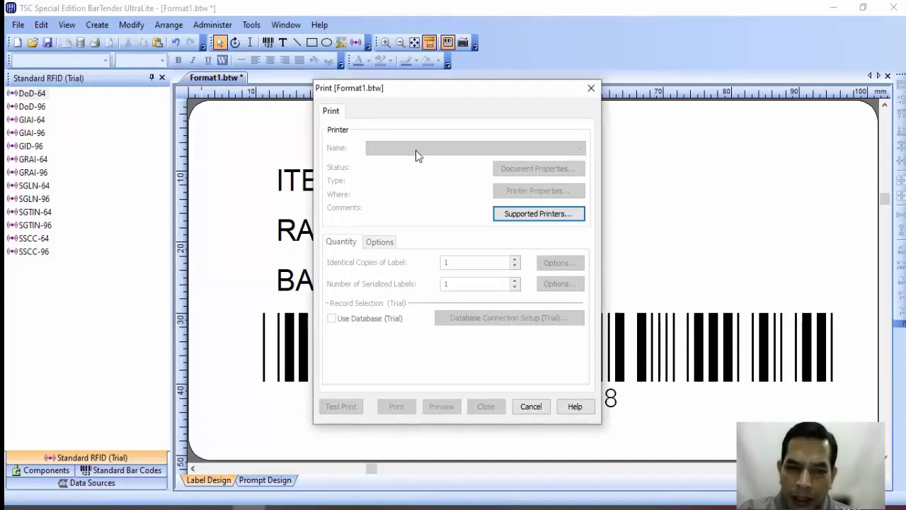
left_click(525, 214)
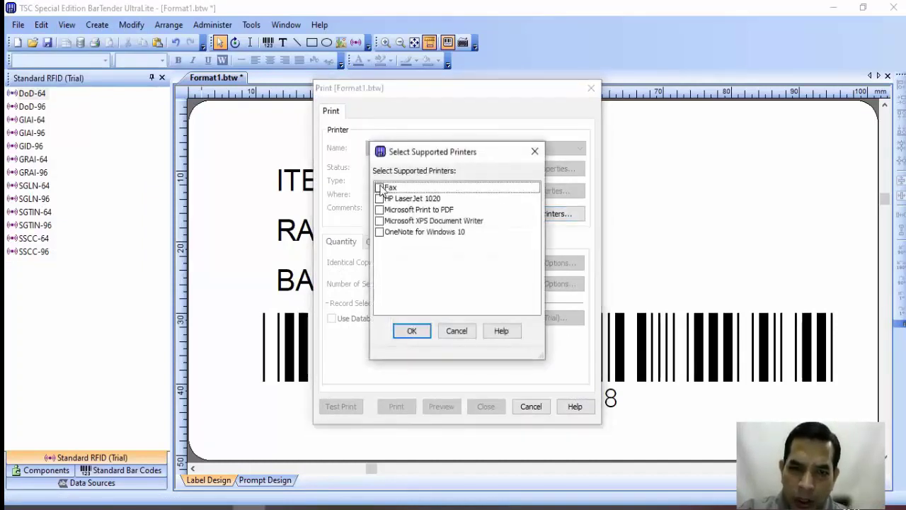
left_click(442, 325)
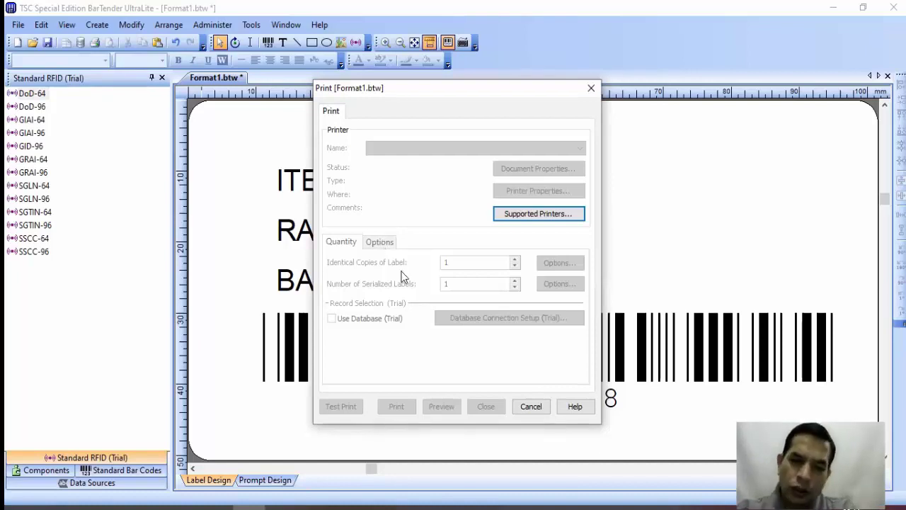
left_click(524, 407)
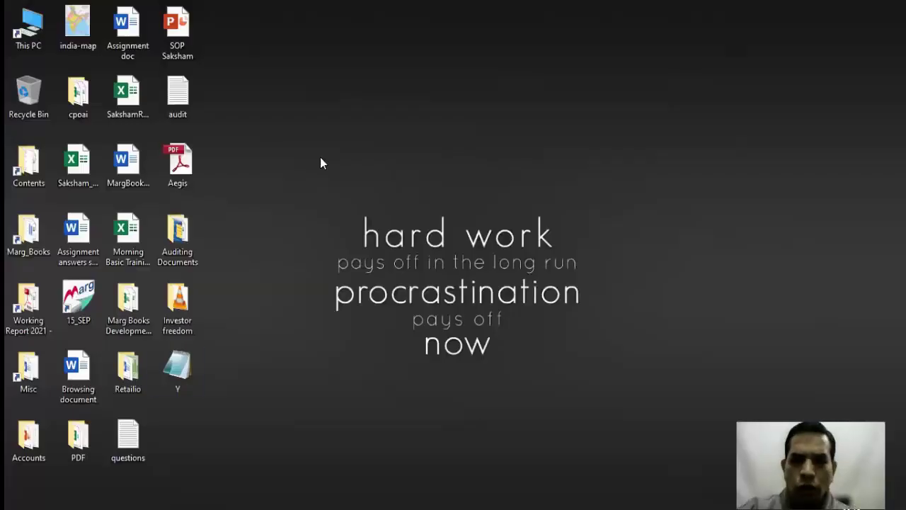
Refresh the desktop, open the PRN file Y in Notepad and maximise it to read its label code
right_click(320, 158)
left_click(232, 353)
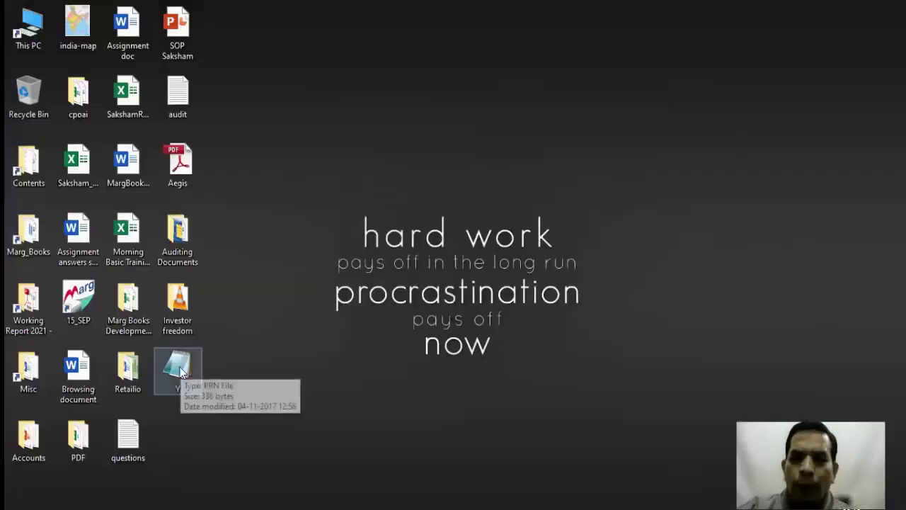
double_click(180, 373)
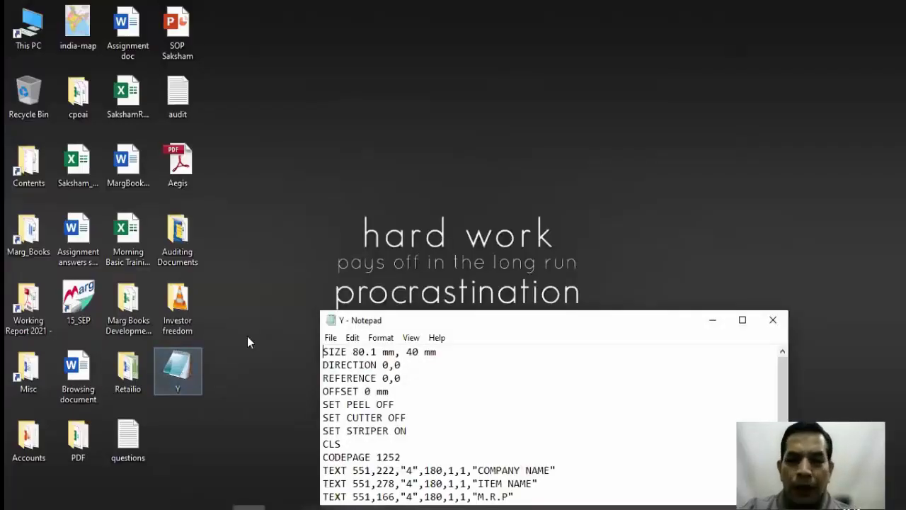
double_click(493, 320)
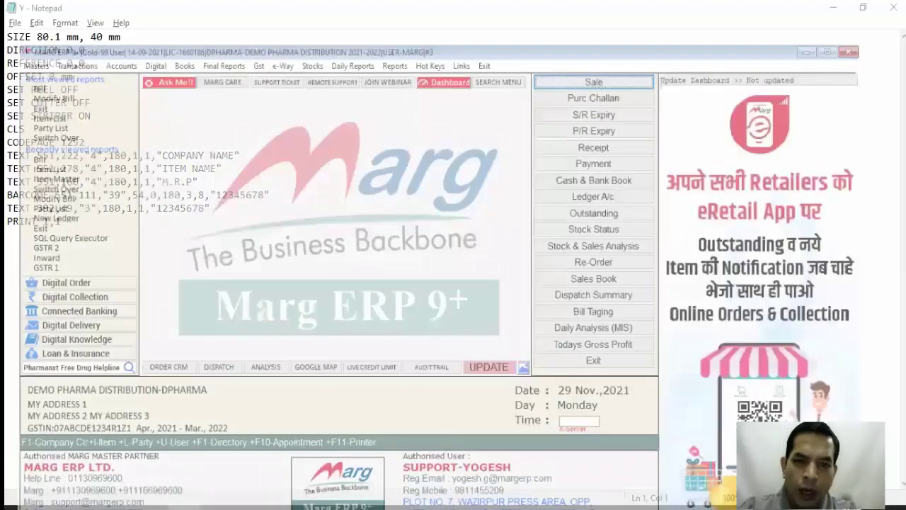
Switch to Marg ERP, open the self format setup and enter the software-provider password
left_click(24, 21)
key("Right")
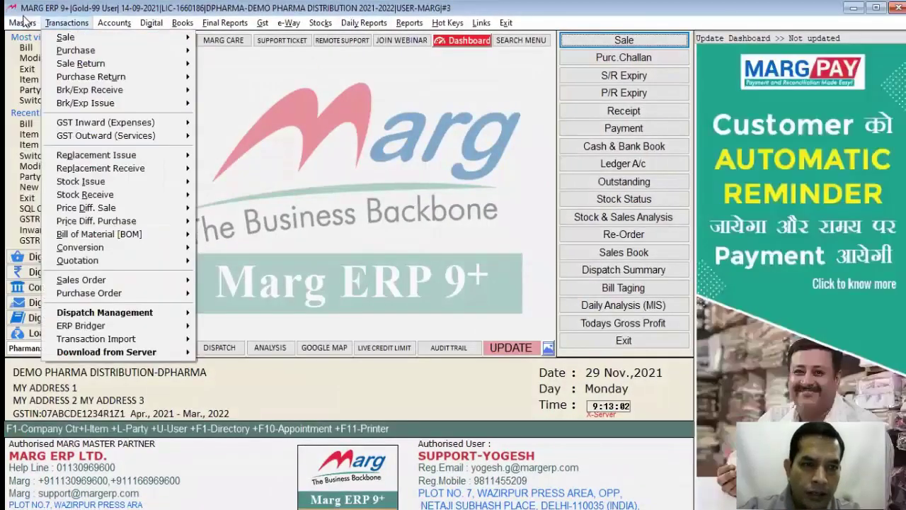
mouse_move(23, 21)
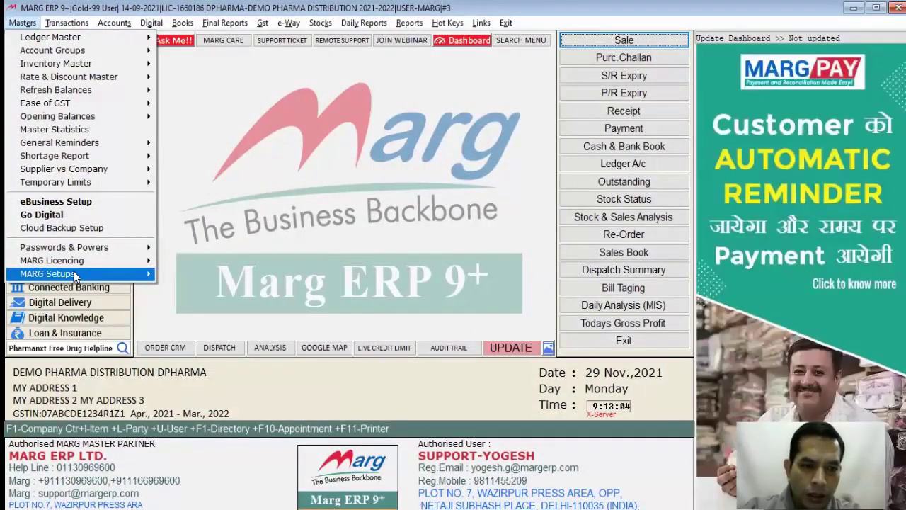
mouse_move(75, 275)
left_click(194, 287)
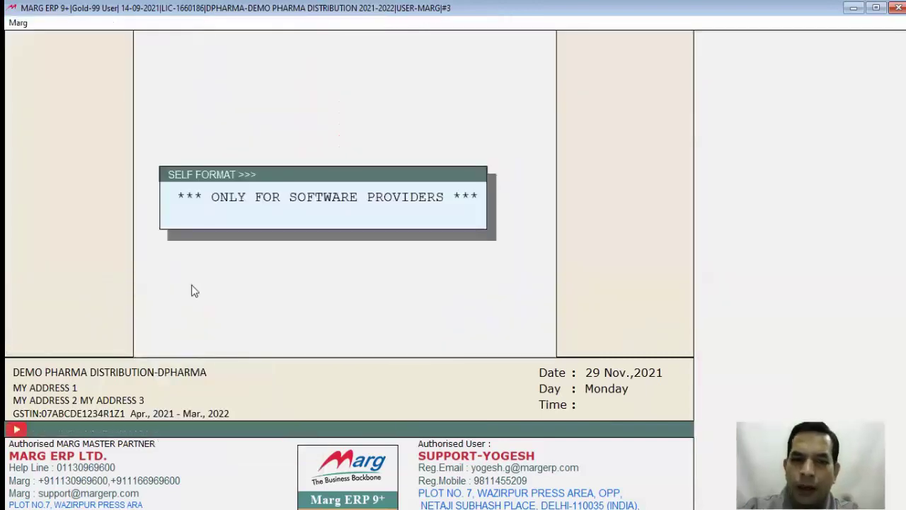
type("**")
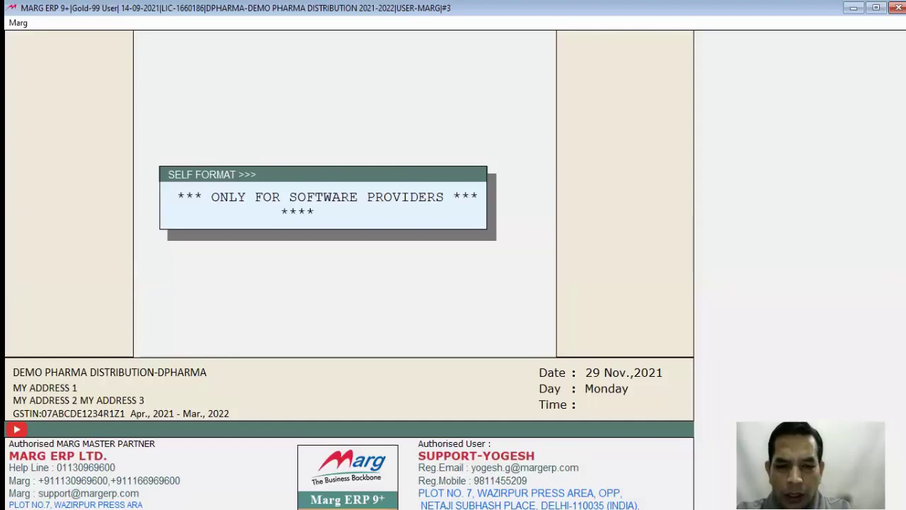
type("**")
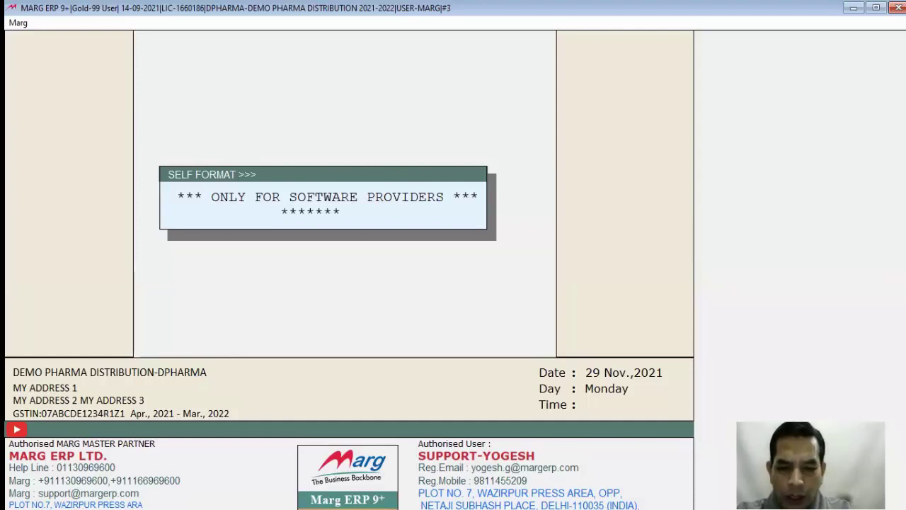
type("**")
key("Return")
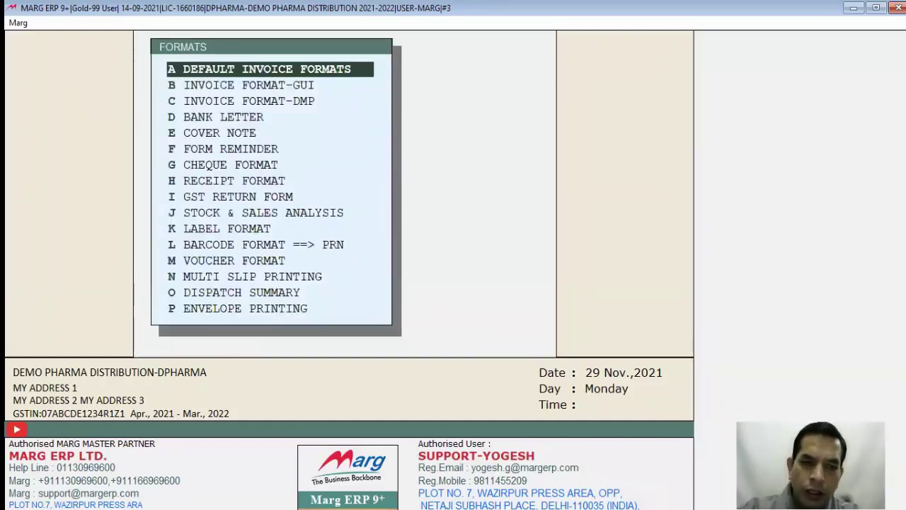
Choose PRN as the barcode format type in the formats list
key("Down")
key("Down")
key("Down")
key("Down")
key("Down")
key("Down")
key("Down")
key("Down")
key("Down")
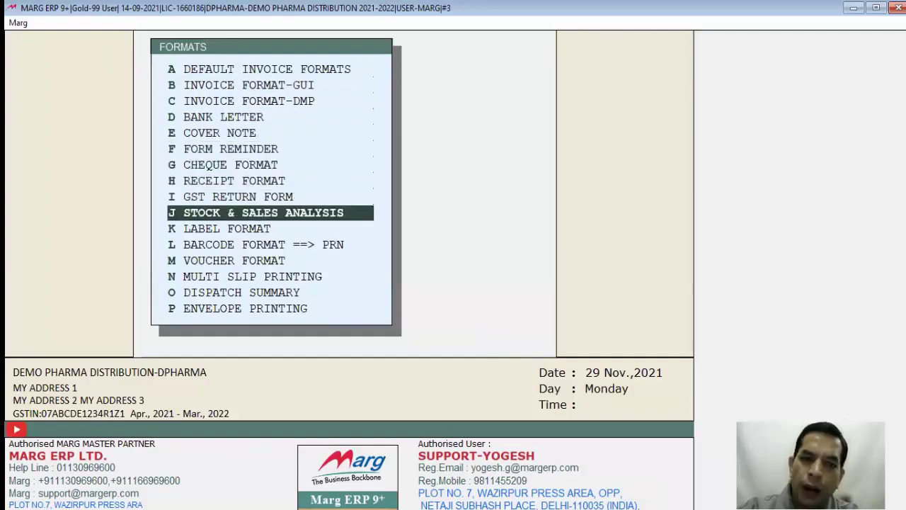
key("Down")
key("Down")
key("Return")
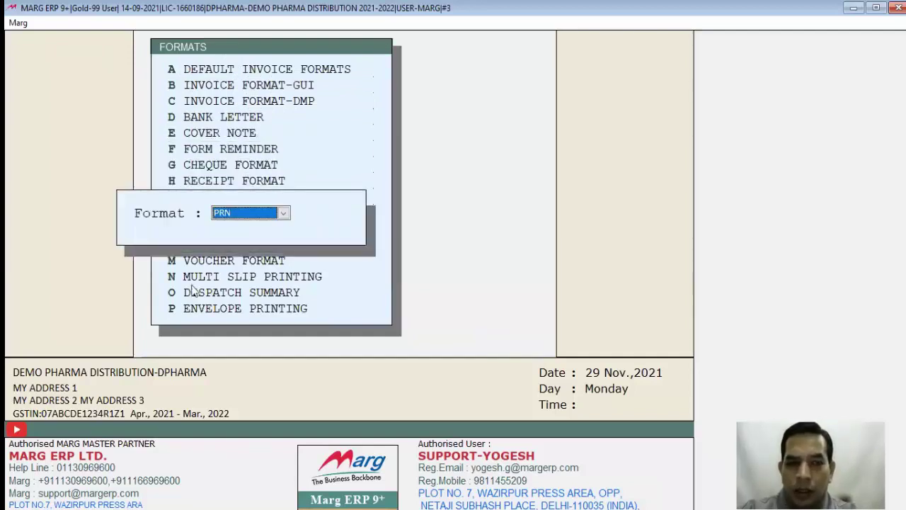
key("alt+Down")
key("Up")
key("Down")
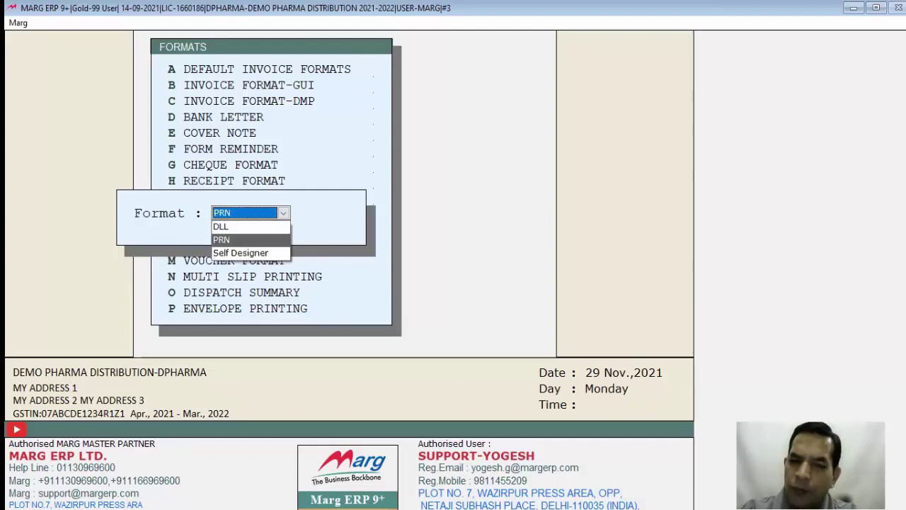
key("Return")
key("Return")
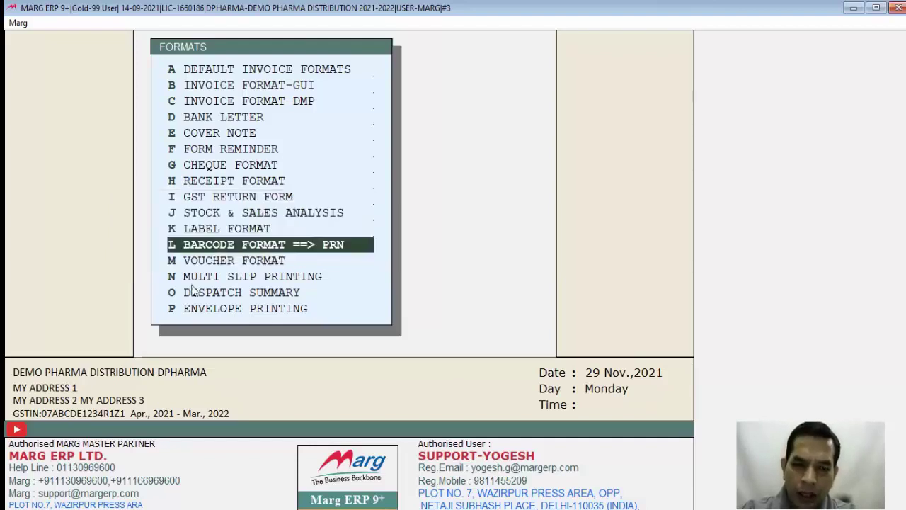
Create a barcode format named 18 with 1 label across and no item separator, leaving the print type blank
key("Return")
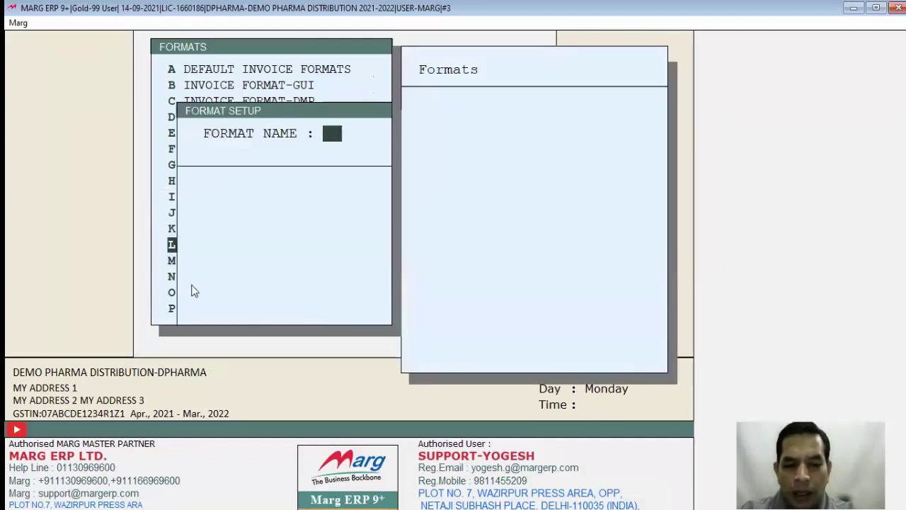
type("18")
key("Return")
key("Left")
key("Return")
key("Return")
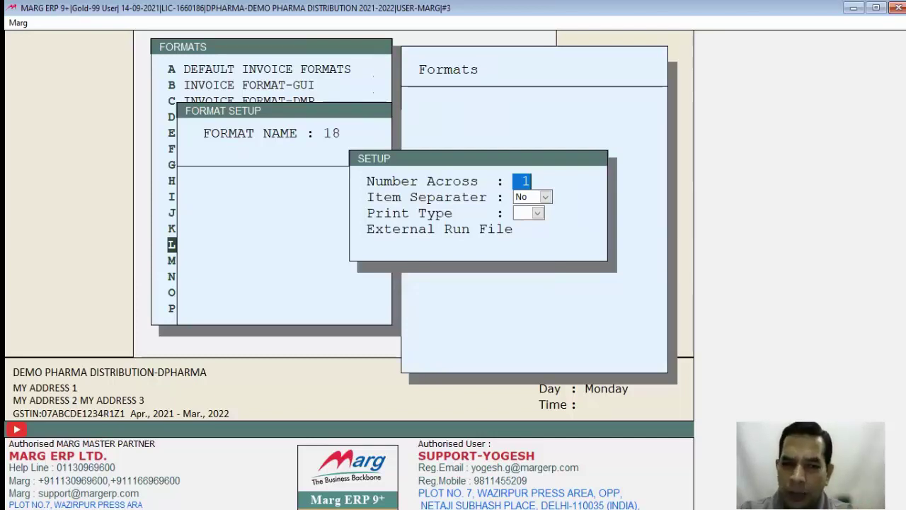
key("Return")
key("Return")
key("Return")
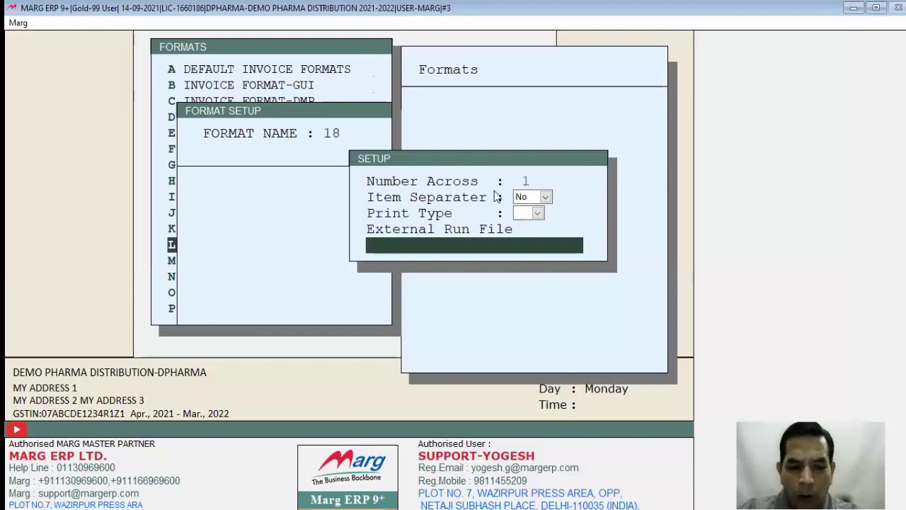
Copy the D:\SP folder path from File Explorer and set format 18's external run file to D:\SP\TVS.EXE
key("super+r")
key("Return")
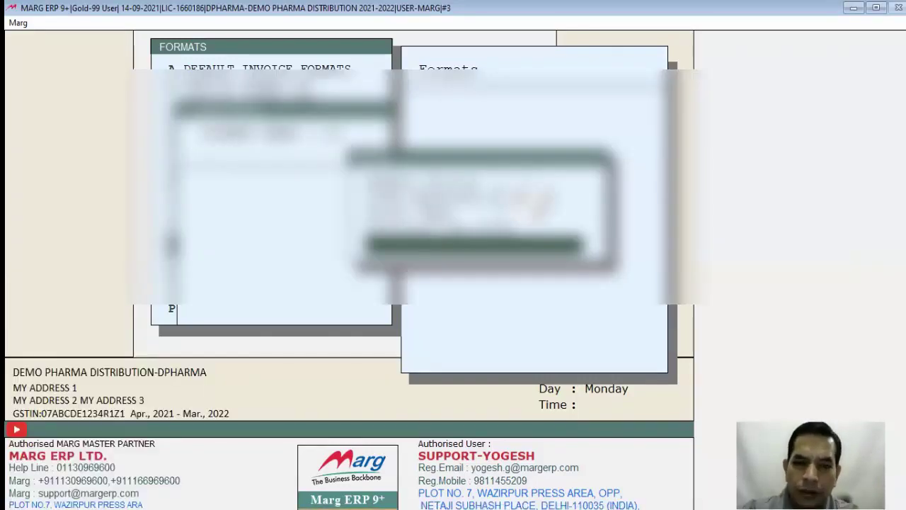
key("Return")
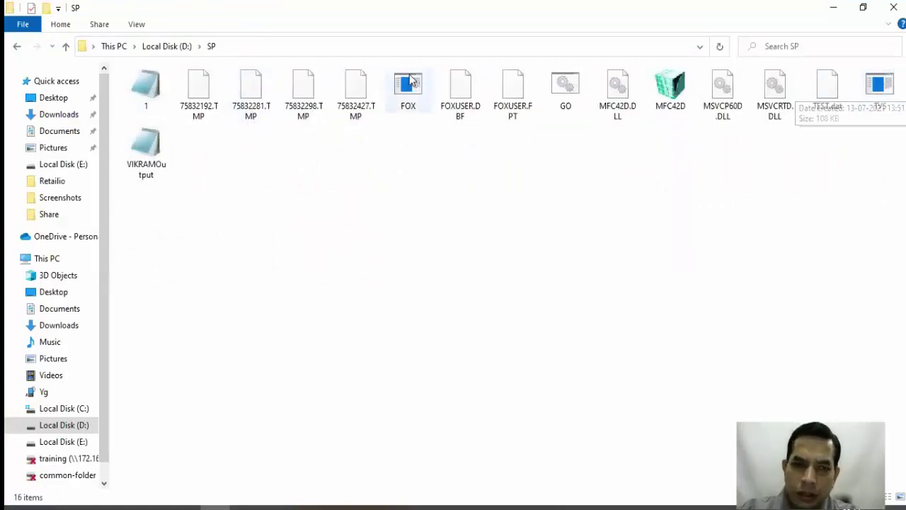
left_click(399, 45)
key("ctrl+c")
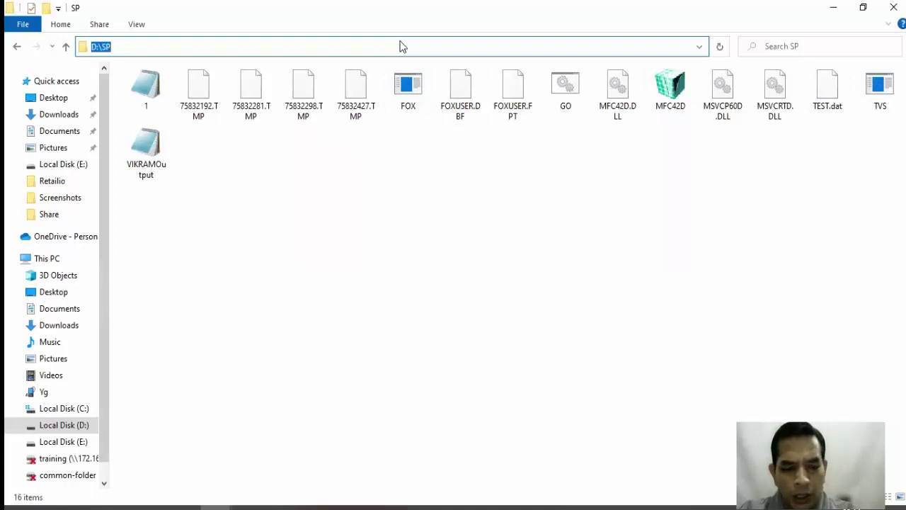
key("Escape")
key("alt+Tab")
key("ctrl+v")
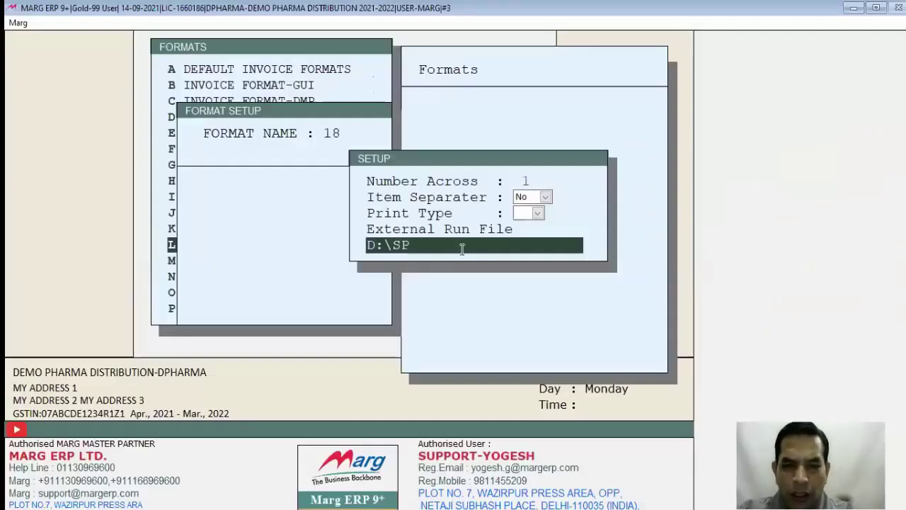
type("\\TV")
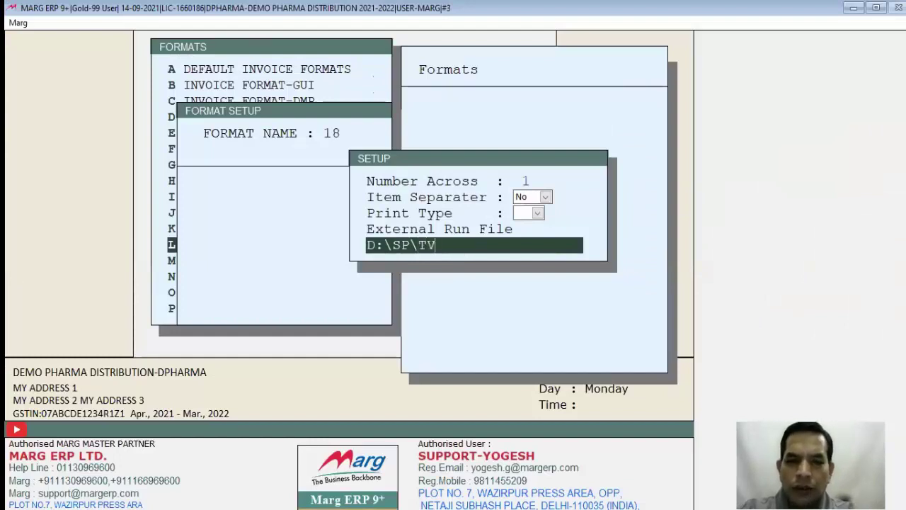
type("S.EXE")
key("Return")
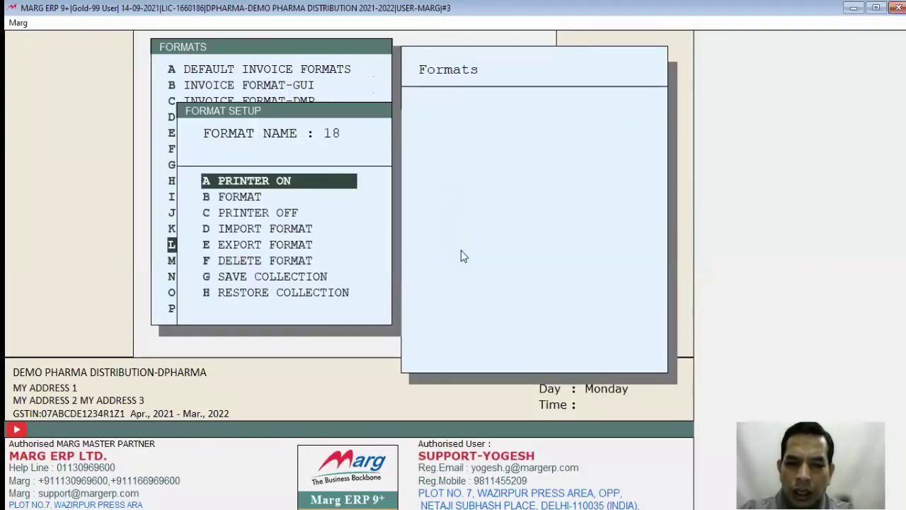
Copy the SIZE through CLS lines from file Y in Notepad into format 18's Printer On section in Marg ERP
key("b")
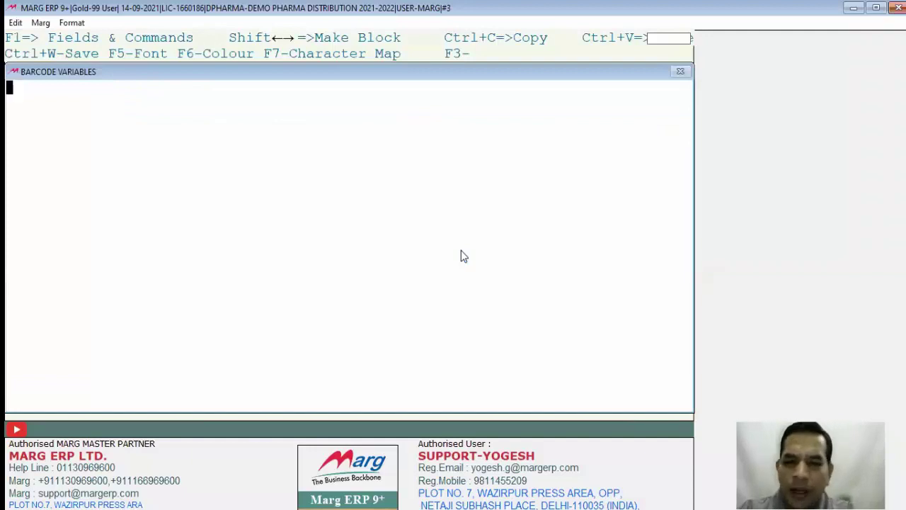
key("alt+Tab")
key("alt+Tab")
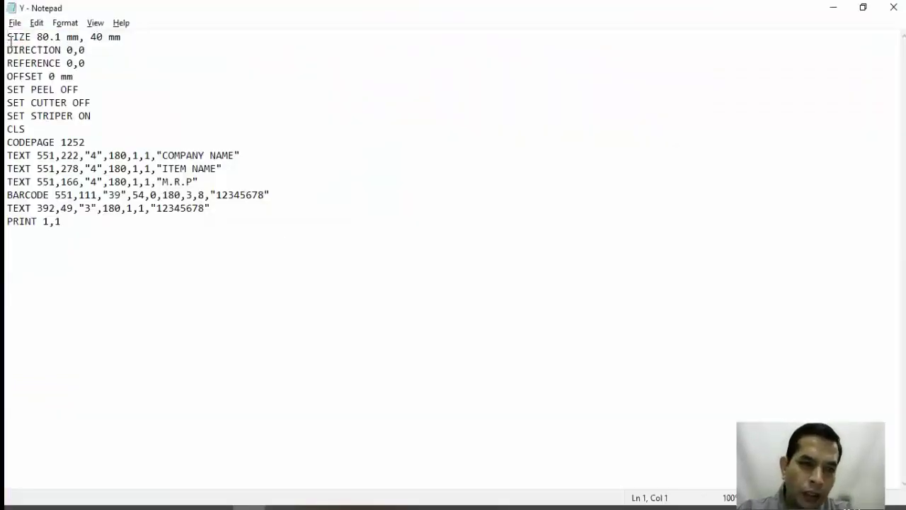
left_click_drag(9, 39, 51, 89)
left_click_drag(65, 105, 82, 130)
key("ctrl+c")
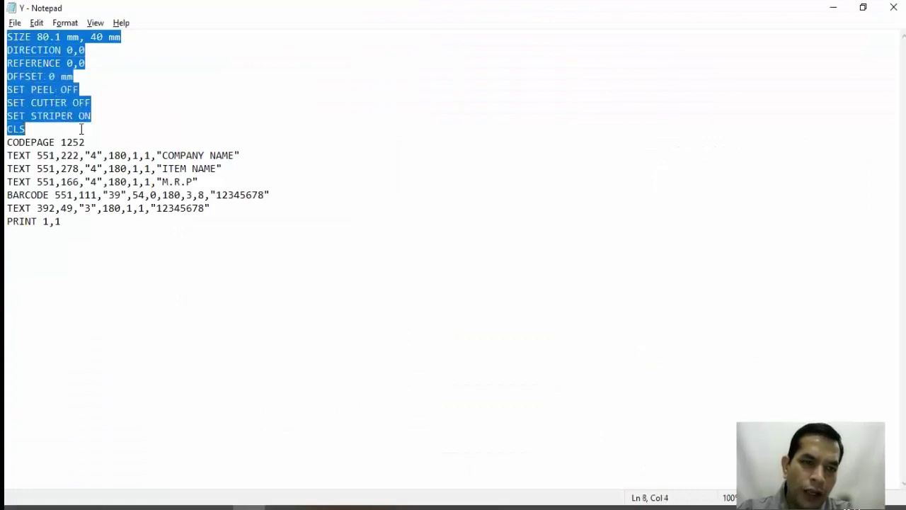
key("alt+Tab")
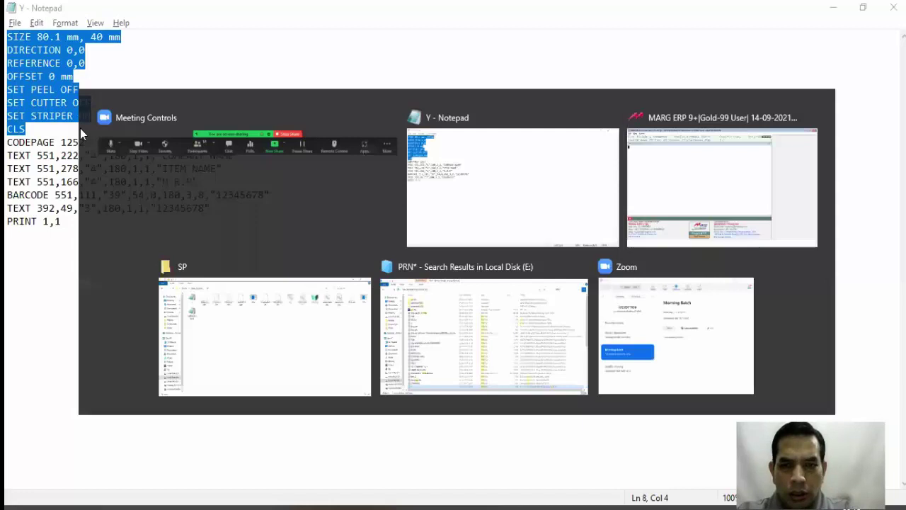
key("ctrl+v")
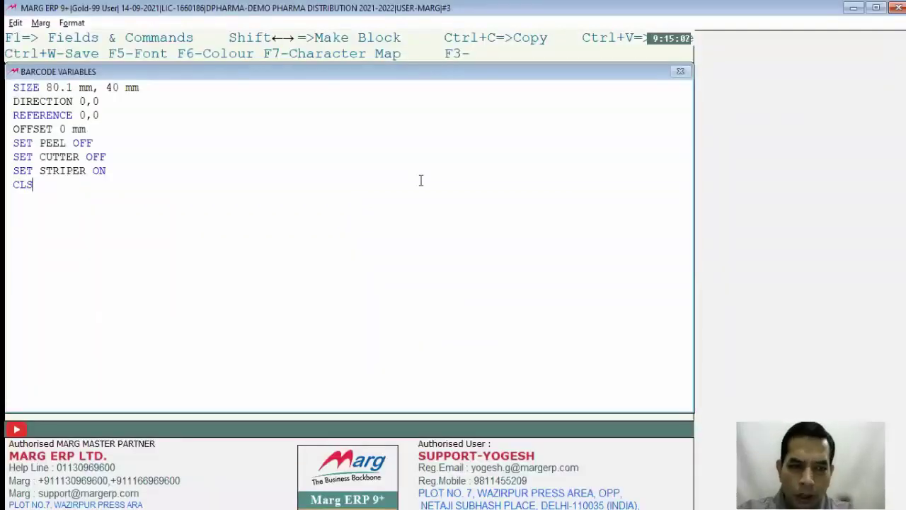
key("Escape")
Copy the lines from CODEPAGE 1252 through the last TEXT line in Notepad into format 18's Format section and save it
left_click(235, 212)
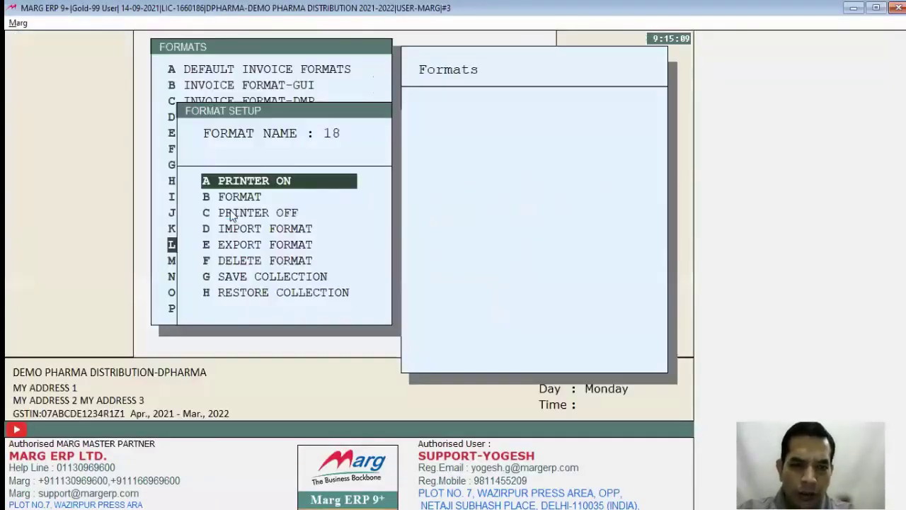
left_click(236, 197)
key("alt+Tab")
key("Tab")
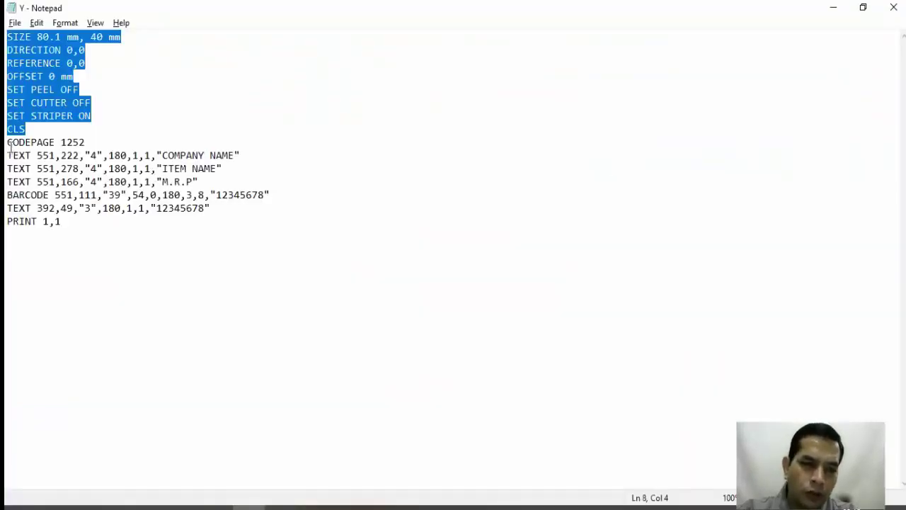
left_click_drag(9, 145, 240, 207)
key("ctrl+c")
key("alt+Tab")
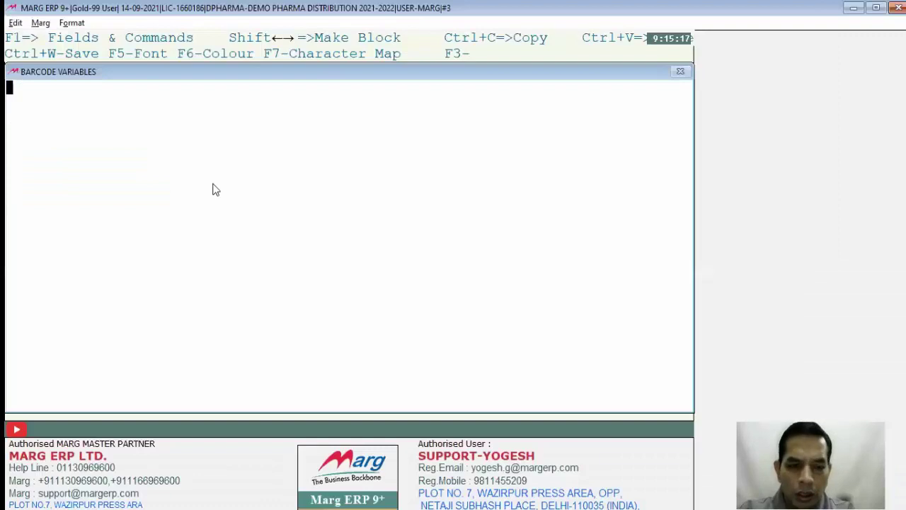
key("ctrl+v")
key("ctrl+w")
Copy PRINT 1,1 from Notepad into format 18's Printer Off section, add a CLS line below, and close the format setup
left_click(225, 208)
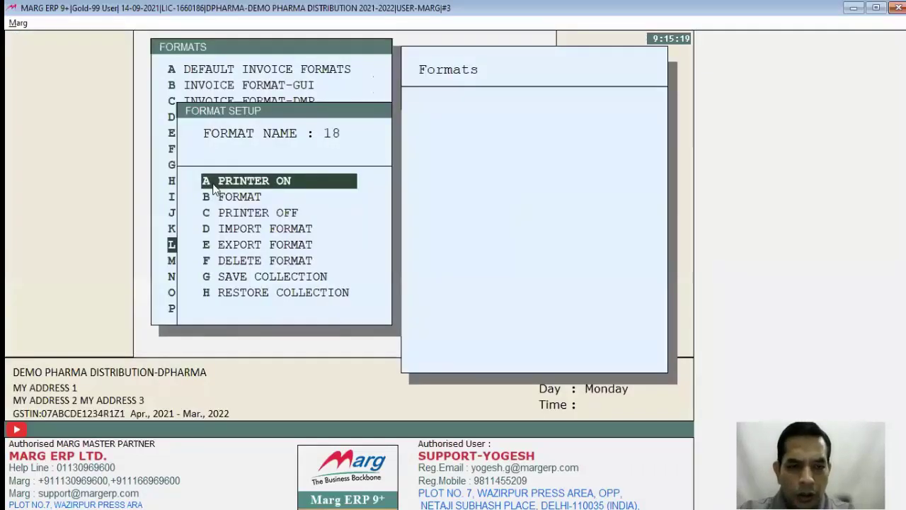
left_click(224, 207)
key("alt+Tab")
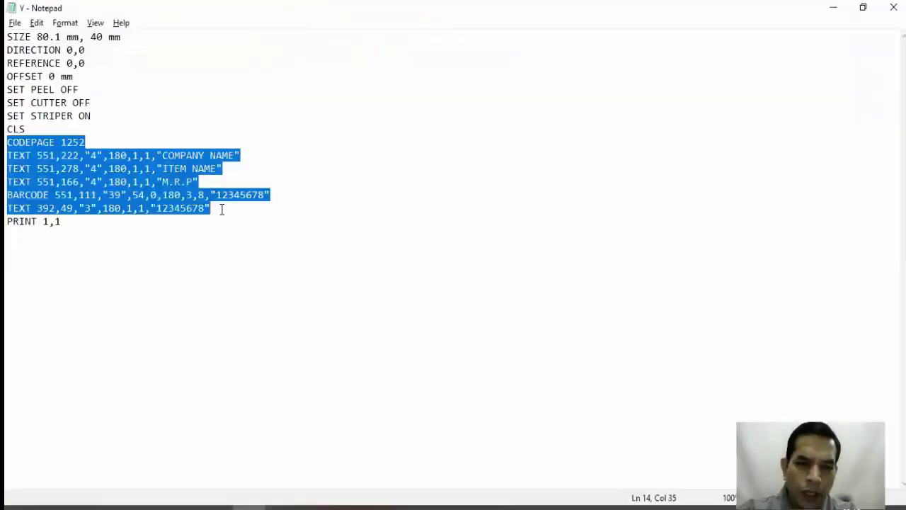
left_click_drag(9, 220, 85, 220)
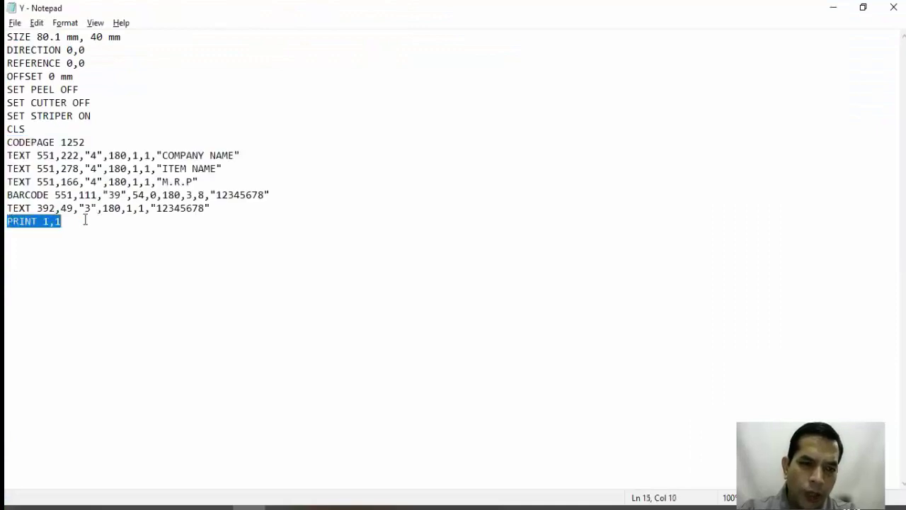
key("alt+Tab")
key("ctrl+v")
key("Return")
type("CLS")
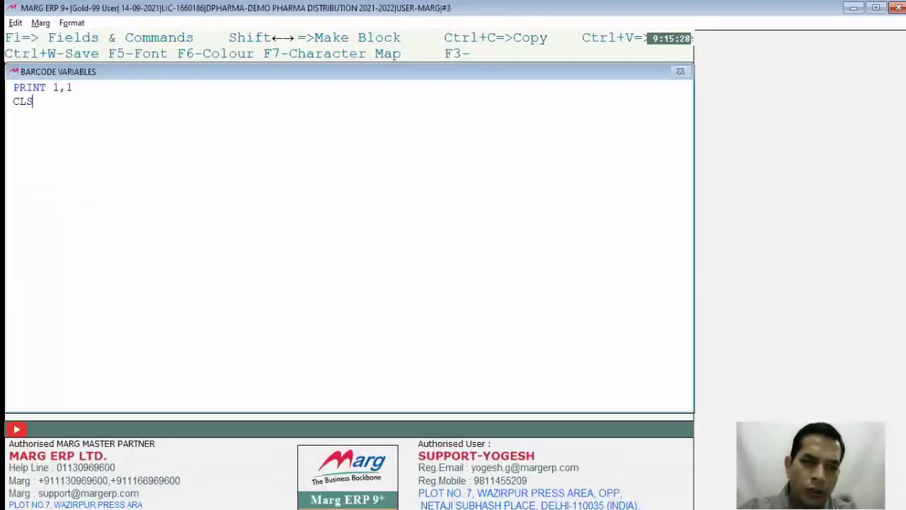
key("Escape")
key("Return")
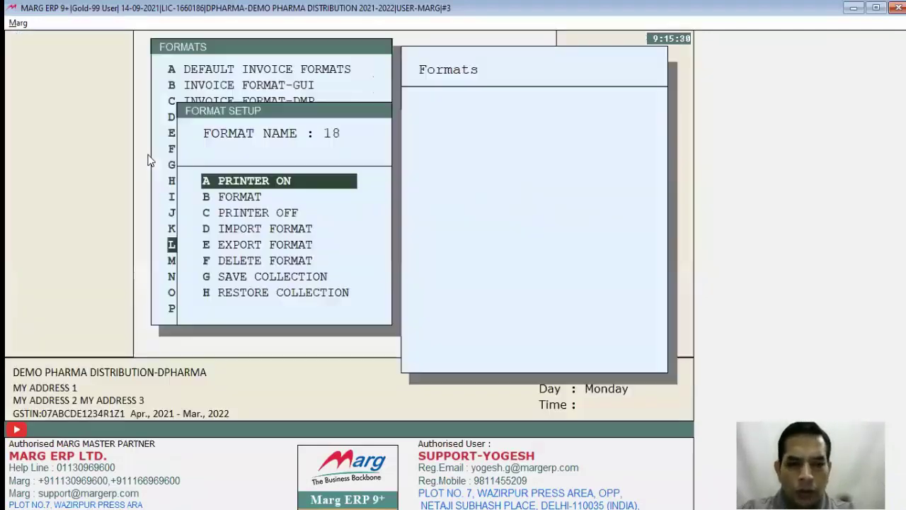
key("Escape")
key("Escape")
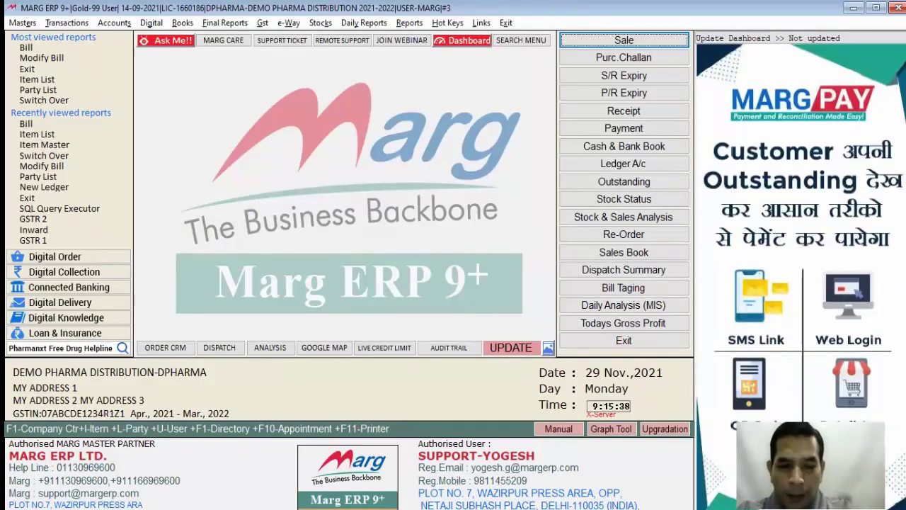
Find VIJALAC in the item list and open its barcode printing with format 18, printables only and d/m/y date
key("Return")
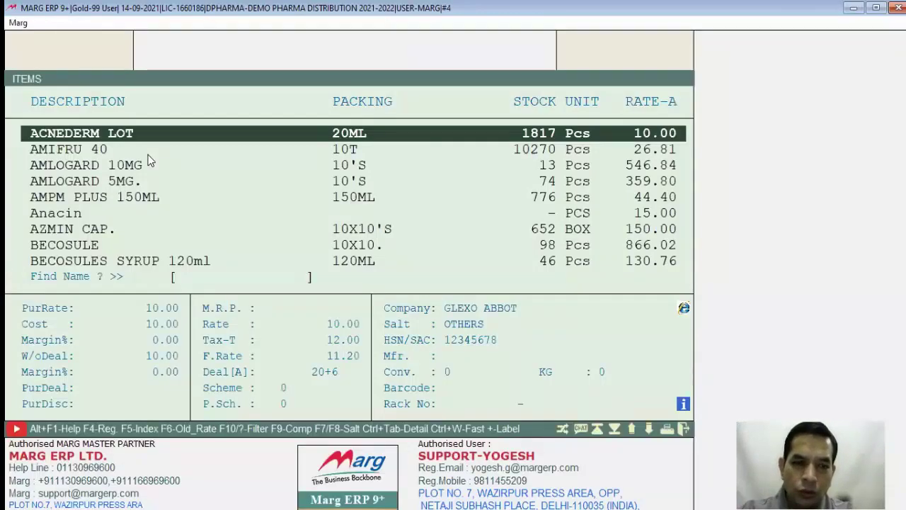
type("viaja")
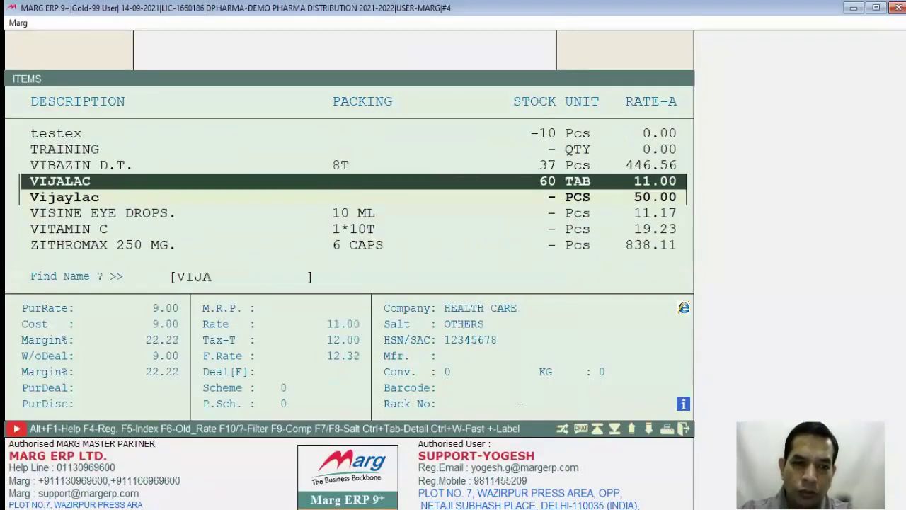
key("plus")
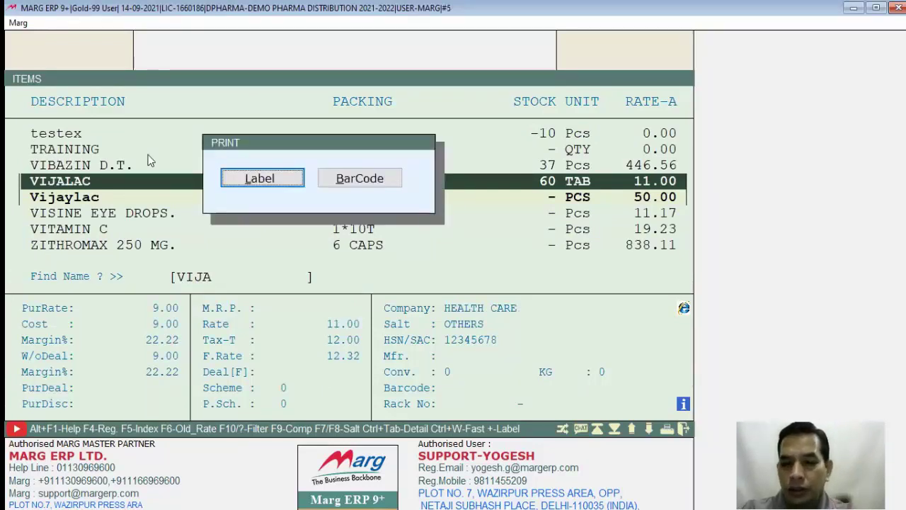
key("Right")
key("Return")
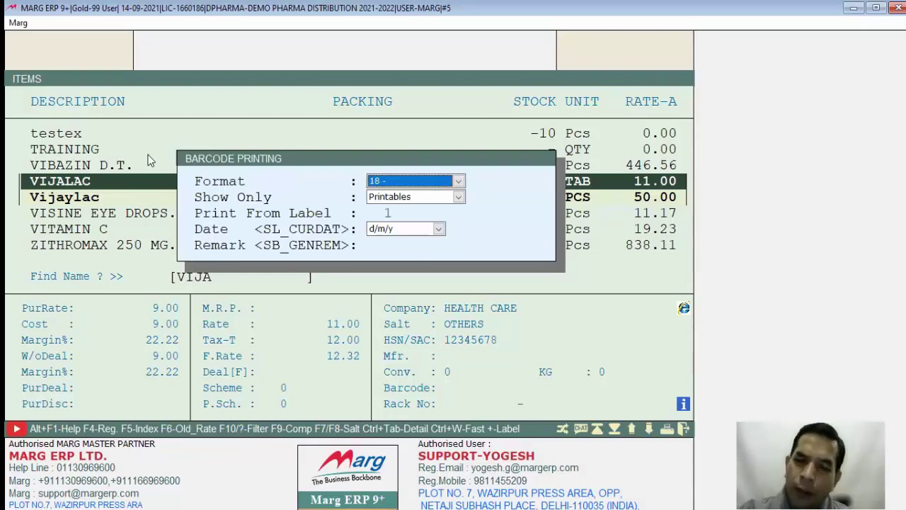
key("Return")
key("Return")
key("Return")
key("Return")
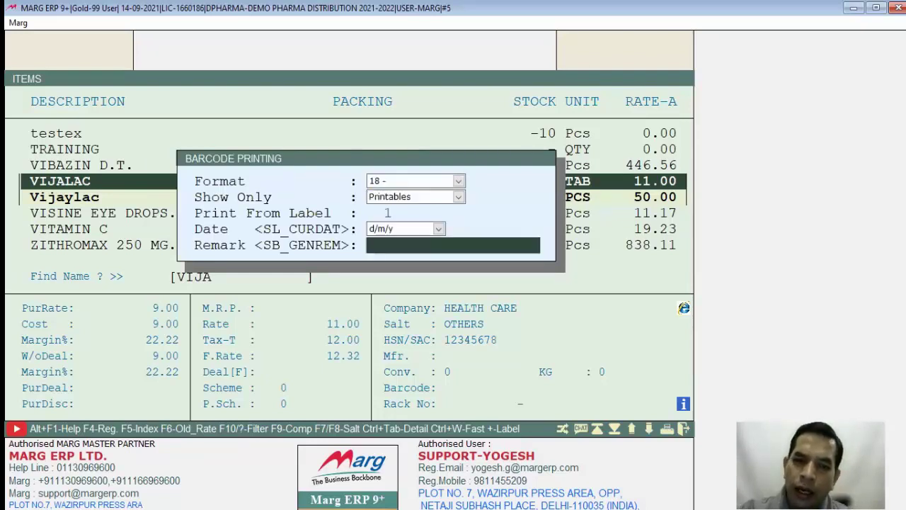
key("Escape")
key("Return")
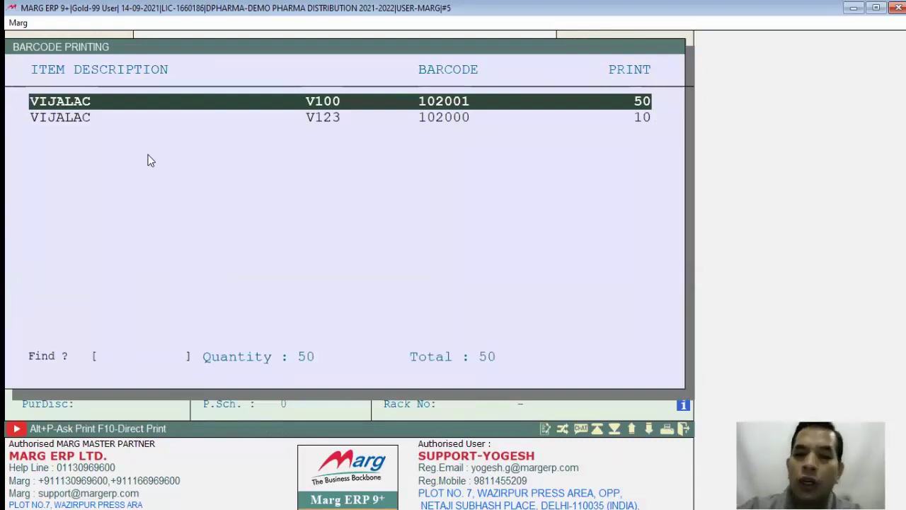
Clear the print quantities and set VIJALAC batch V100 to 5 labels
key("Delete")
key("Return")
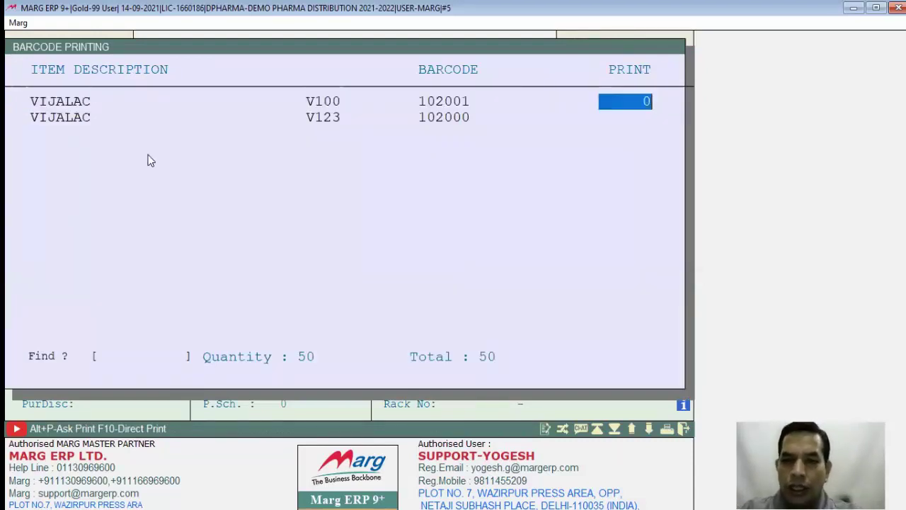
type("5")
key("Return")
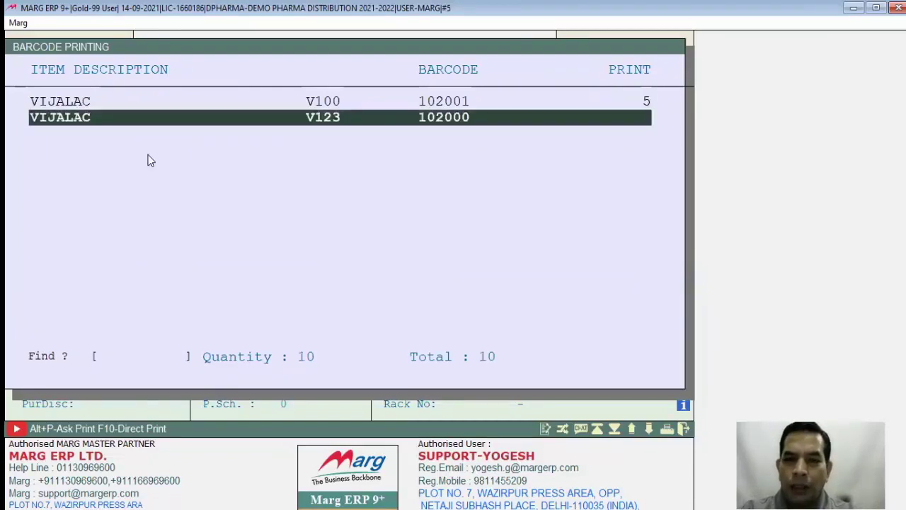
Preview the barcode print output for VIJALAC, examine its TEXT and BARCODE lines, and close it
key("alt+p")
key("Right")
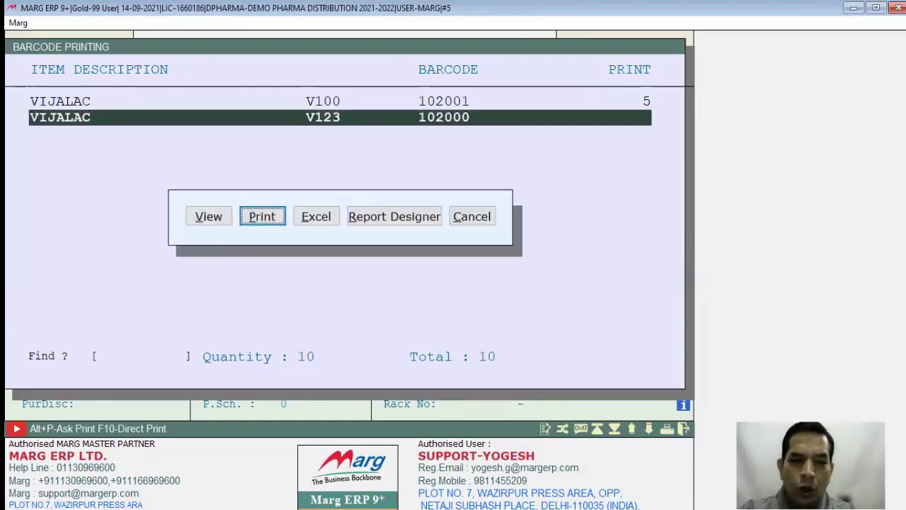
key("v")
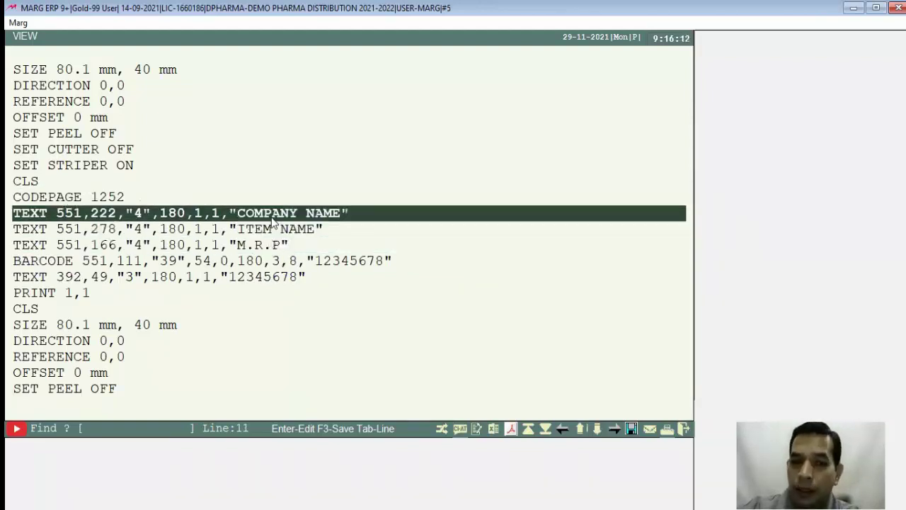
key("Escape")
key("Escape")
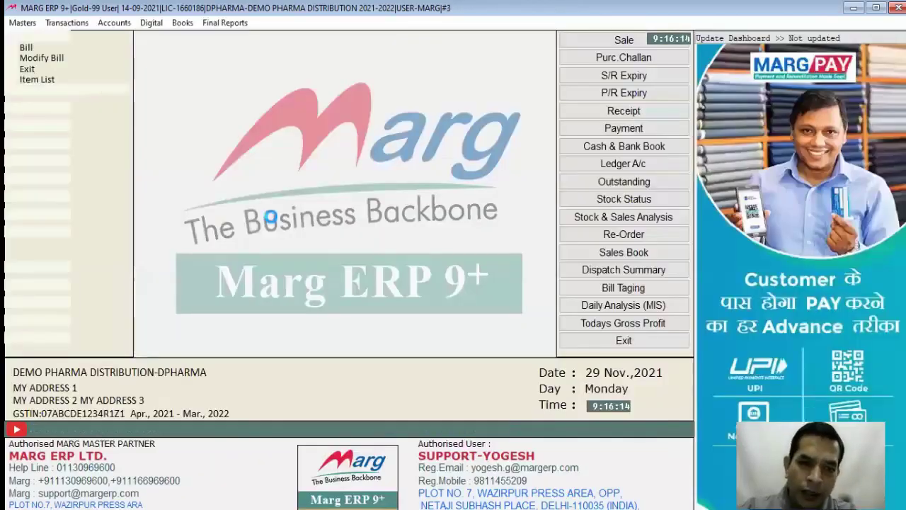
In format 18's Format section, replace the COMPANY NAME text with the main company name field <COMPNAME,45>
key("Right")
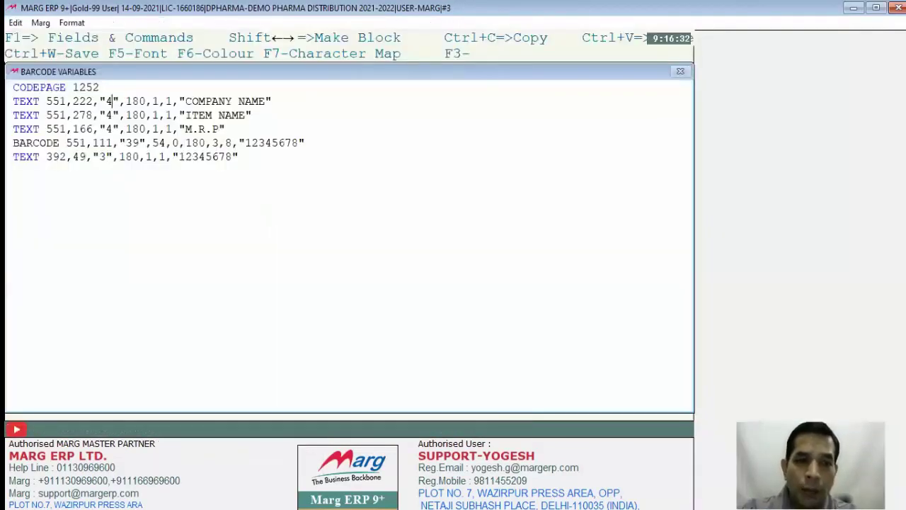
key("Right")
key("Right")
key("Right")
key("Right")
key("Right")
key("Right")
key("Right")
key("Right")
key("Right")
key("Right")
key("Right")
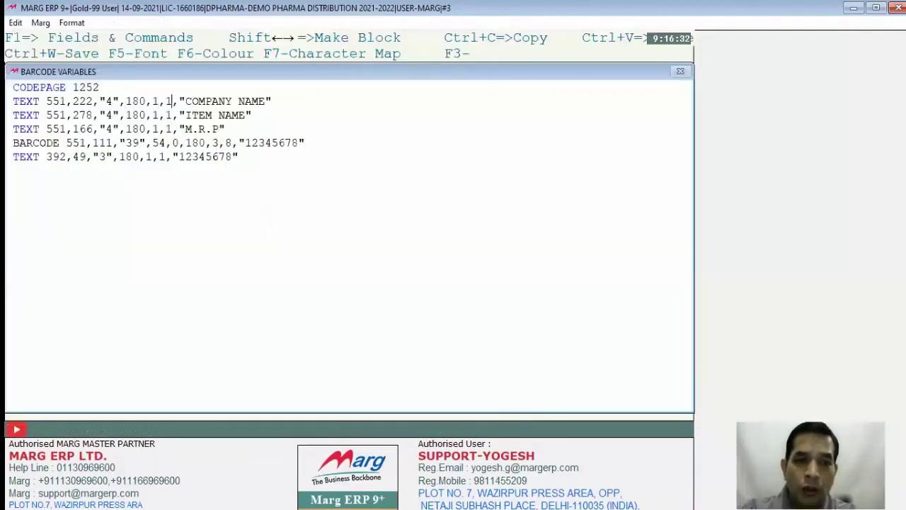
key("Delete")
key("Delete")
key("Delete")
key("Delete")
key("Delete")
key("Delete")
key("Delete")
key("Delete")
key("Delete")
key("Delete")
key("Delete")
key("Delete")
key("F1")
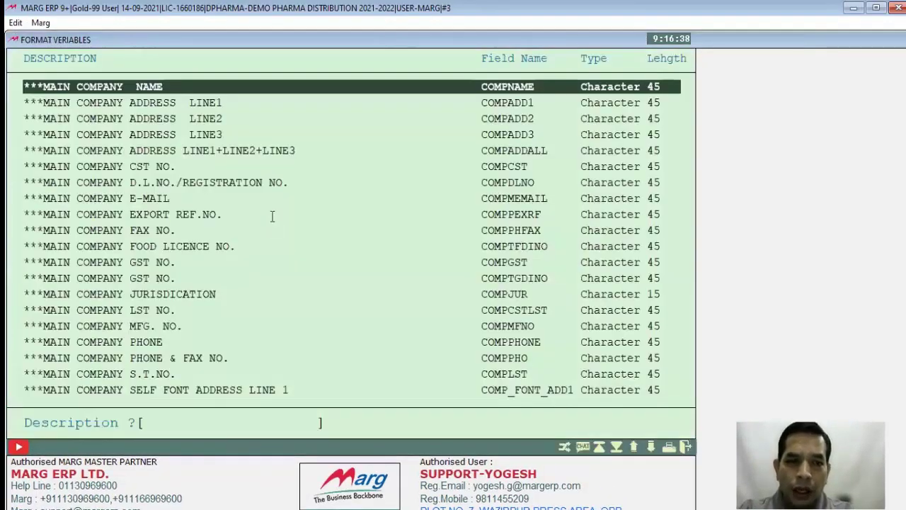
key("Return")
key("F3")
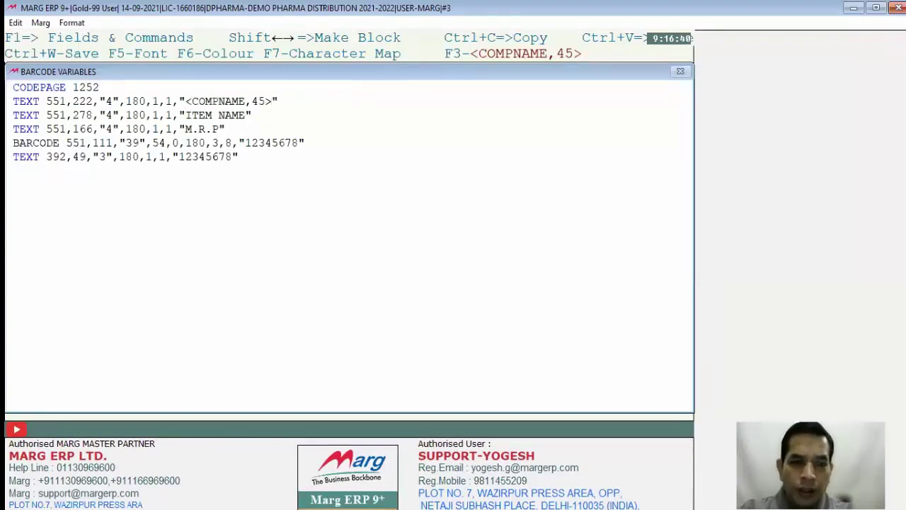
key("Left")
key("Left")
key("Left")
key("Left")
key("Left")
key("Left")
key("Left")
key("Left")
key("Left")
key("Left")
key("Left")
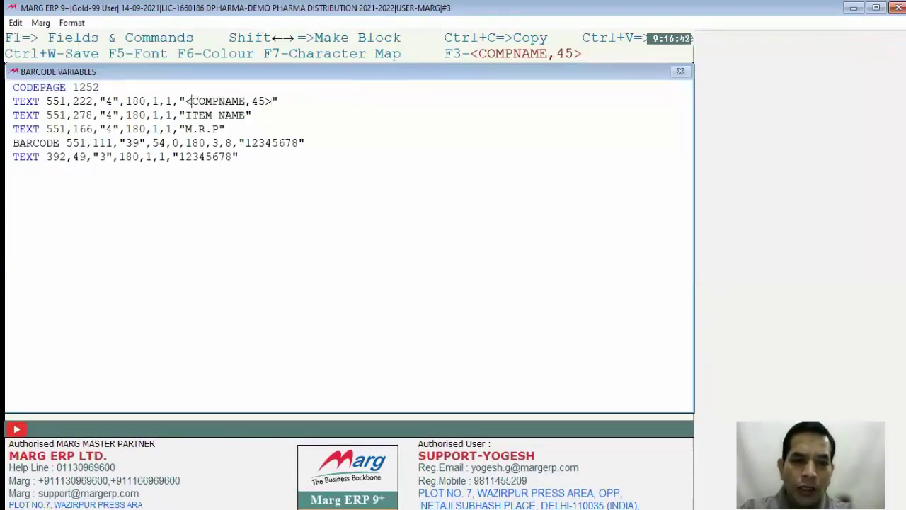
type("@")
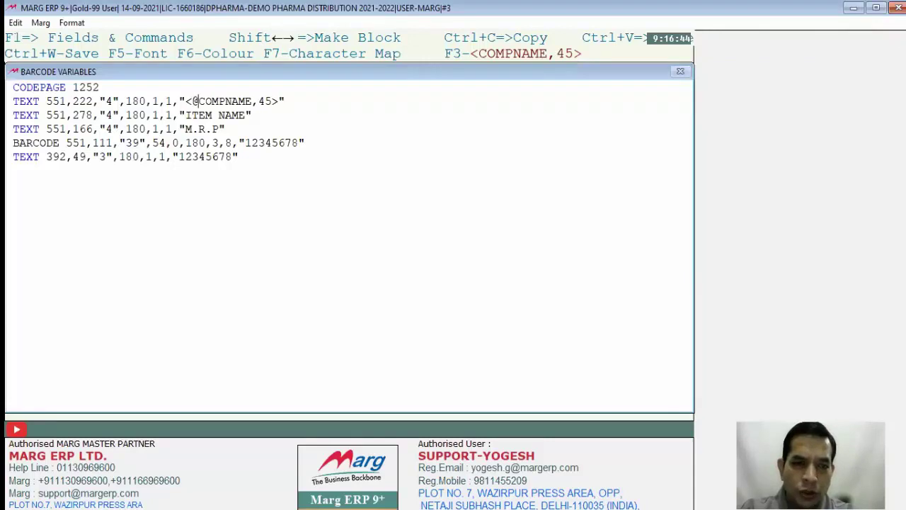
key("Right")
key("Right")
key("Right")
key("Right")
key("Right")
key("Delete")
key("Delete")
key("Delete")
Replace the ITEM NAME text with the item name without packing field <SB_PROD,30>
key("Down")
key("End")
key("BackSpace")
key("BackSpace")
key("BackSpace")
key("BackSpace")
key("BackSpace")
key("BackSpace")
key("BackSpace")
key("BackSpace")
key("BackSpace")
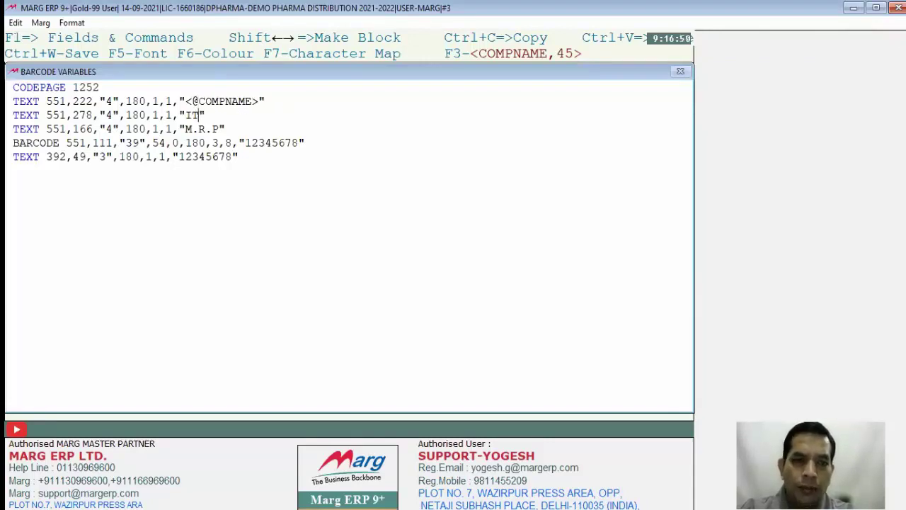
key("F1")
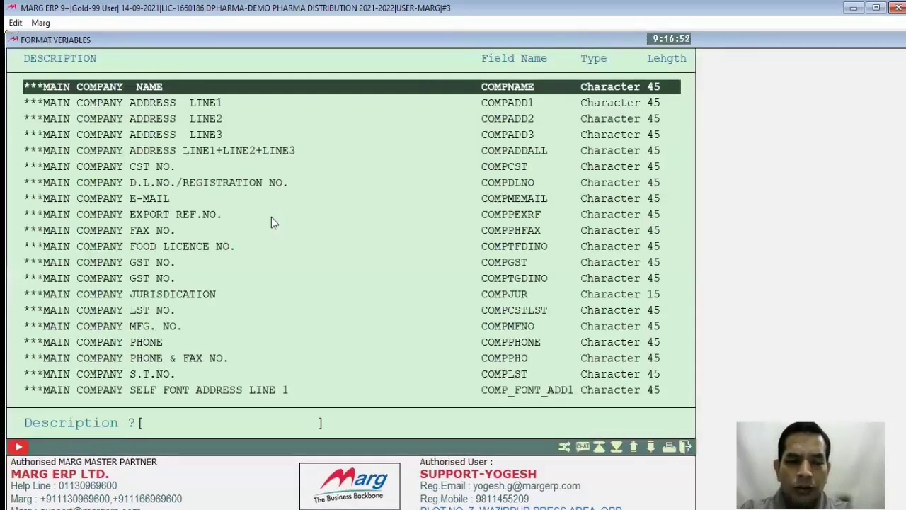
type("ITEM NAME")
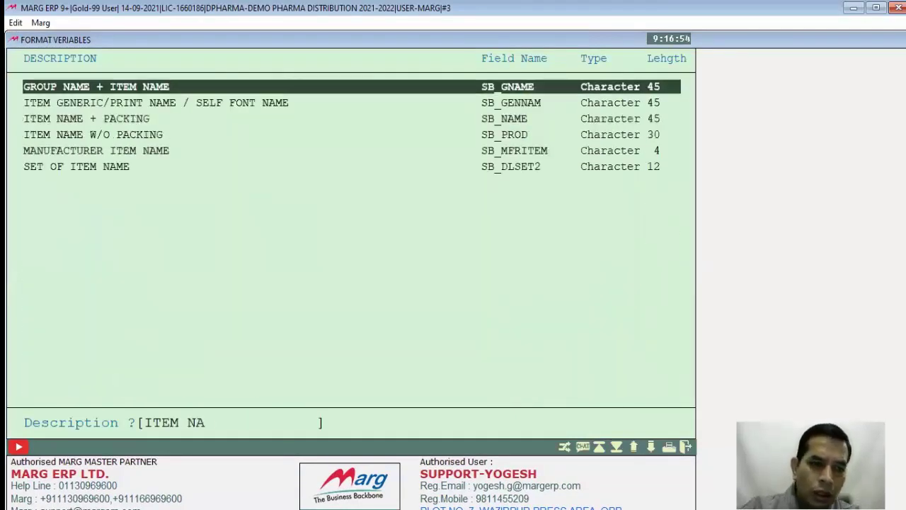
key("Down")
key("Down")
key("Down")
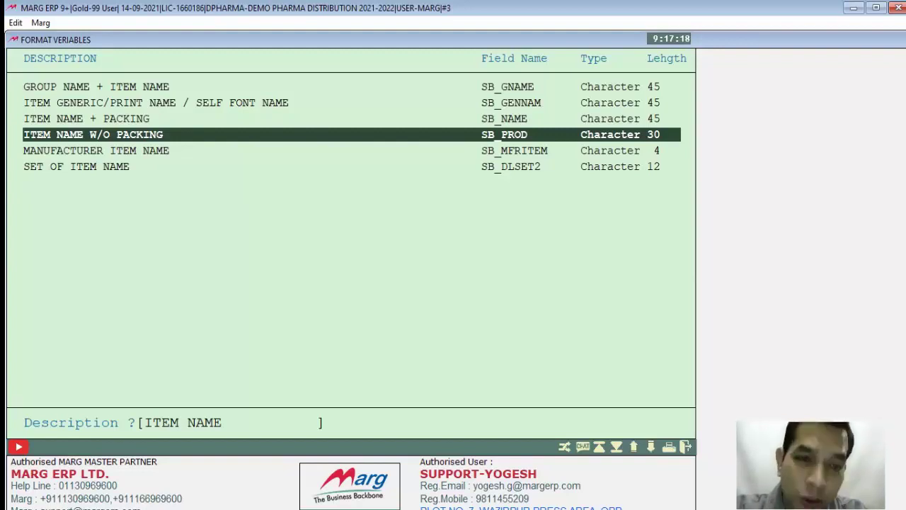
left_click(87, 118)
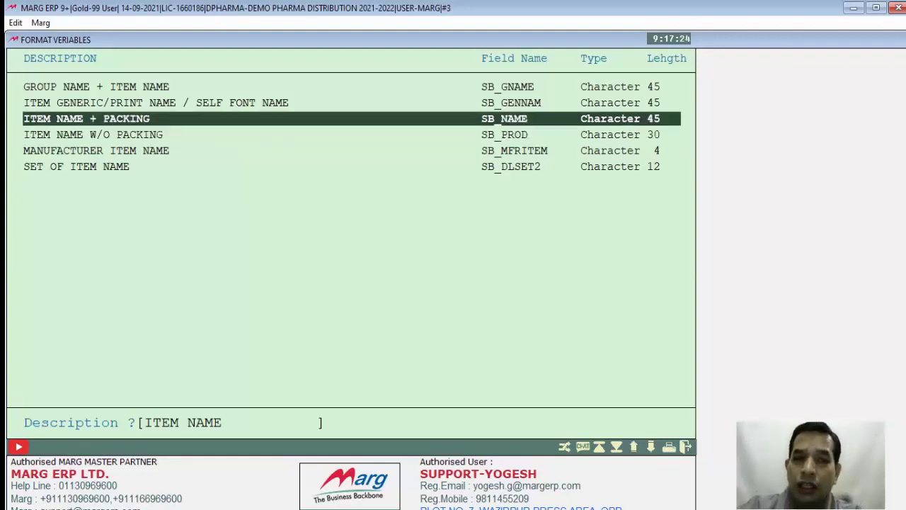
key("Down")
key("Return")
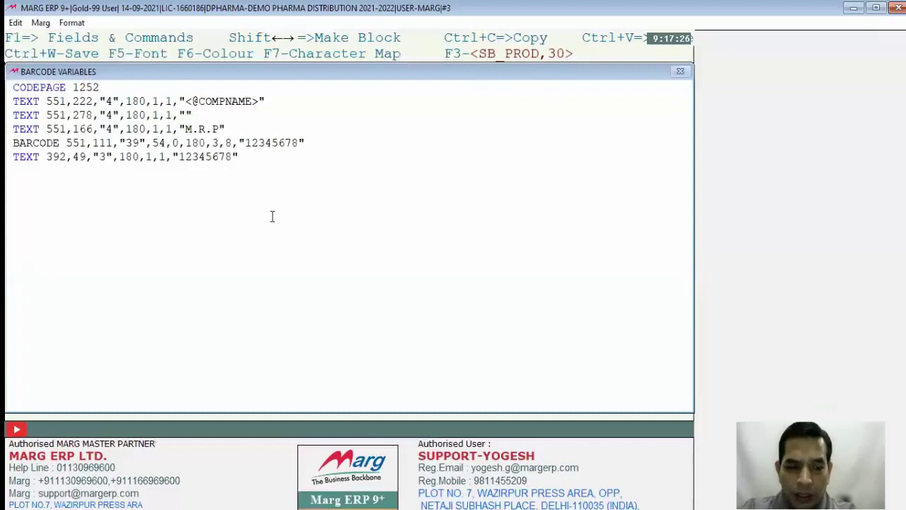
key("F3")
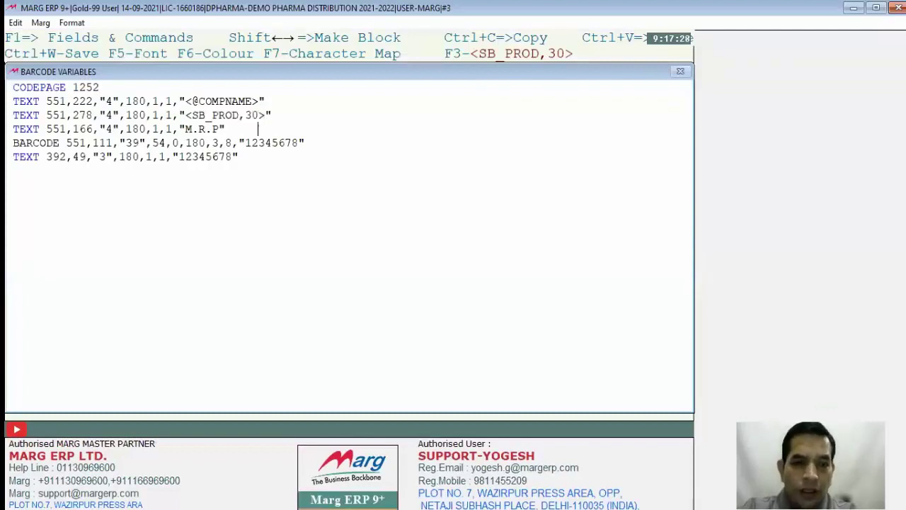
Replace the M.R.P text with the Rate A field <SB_RATEA,14,2>
key("Delete")
key("Delete")
key("Delete")
key("Delete")
key("Delete")
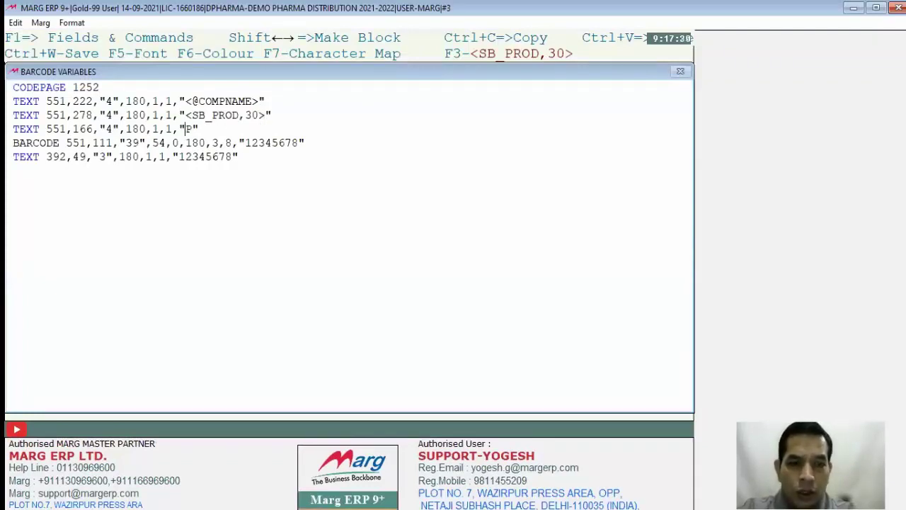
key("F1")
type("RATE A")
key("Return")
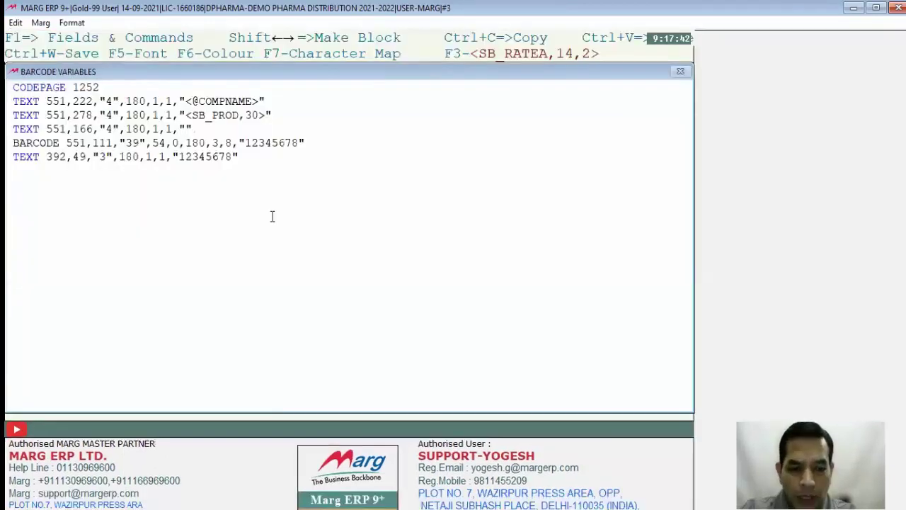
key("F3")
Replace the sample value in the BARCODE line with the bar code field <SB_BARCODE,20> and save the format
left_click(245, 142)
key("Delete")
key("Delete")
key("Delete")
key("Delete")
key("Delete")
key("Delete")
key("Delete")
key("Delete")
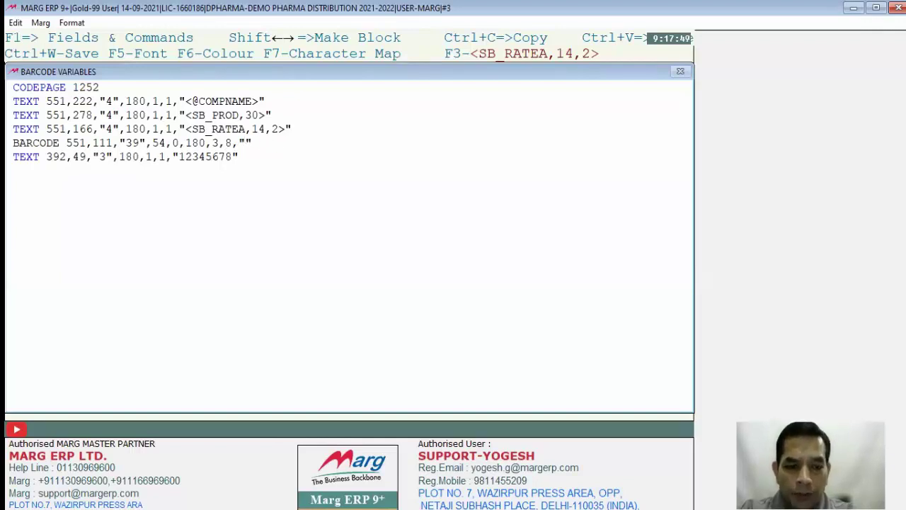
key("F1")
type("BARCODE")
key("Down")
key("Down")
key("Down")
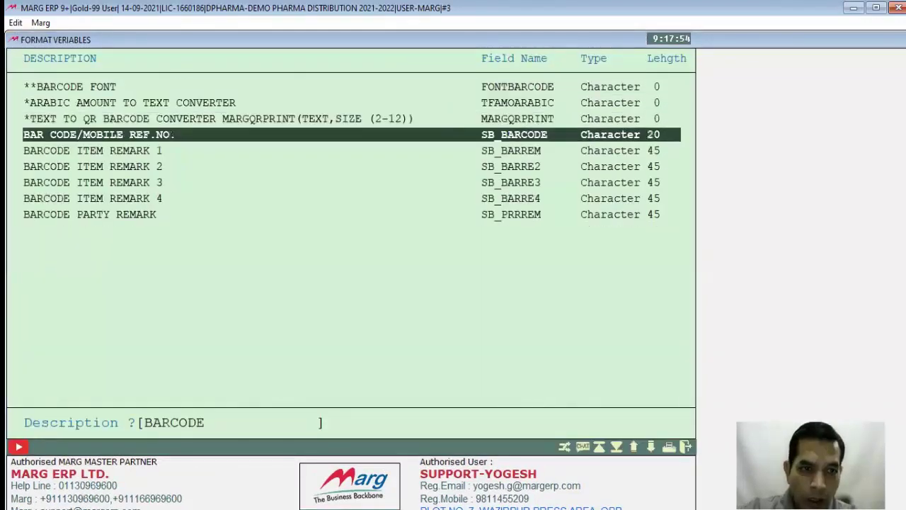
key("Return")
key("F3")
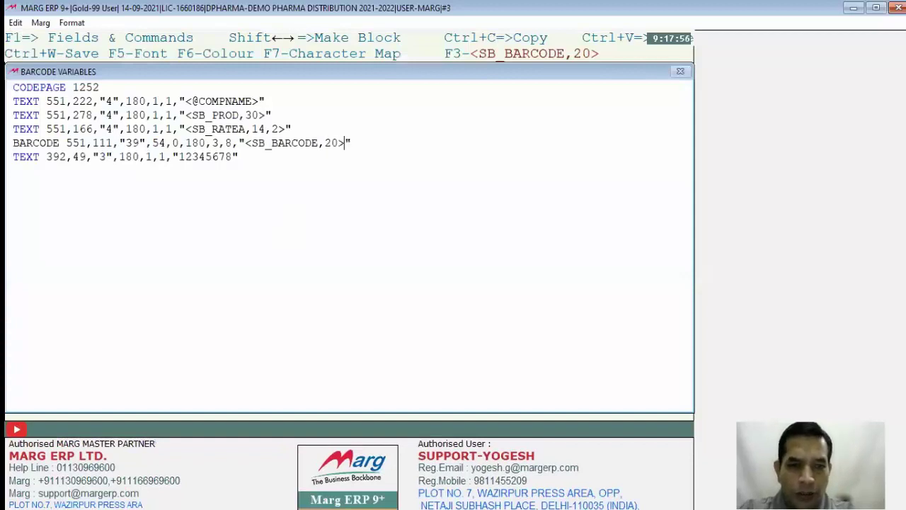
key("Down")
key("ctrl+w")
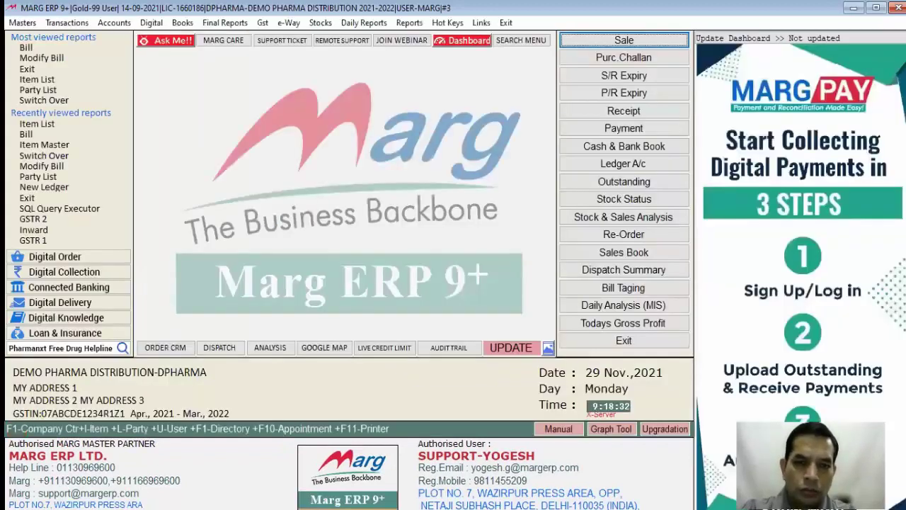
Open barcode printing for VIJALAC from the item list again, keeping format 18 and printables only
type("VIJA")
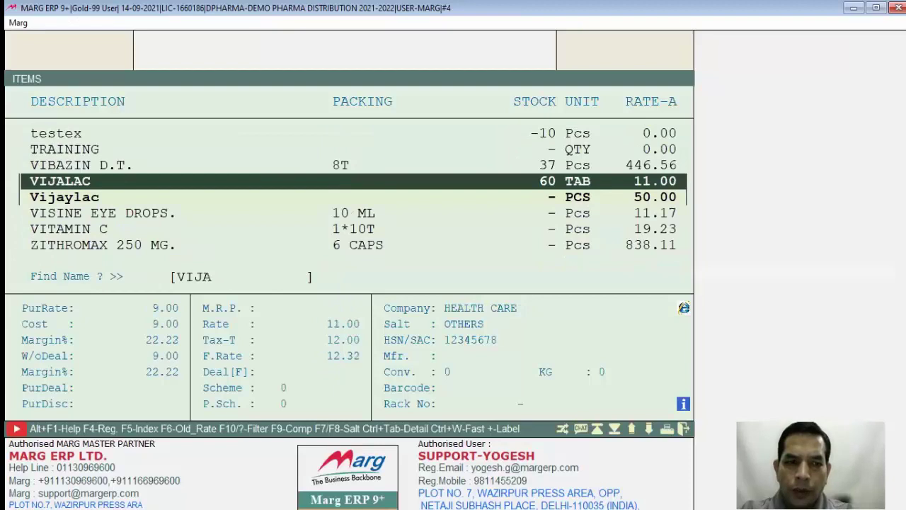
key("plus")
key("Right")
key("Return")
key("Return")
key("Return")
key("Return")
key("Return")
key("Return")
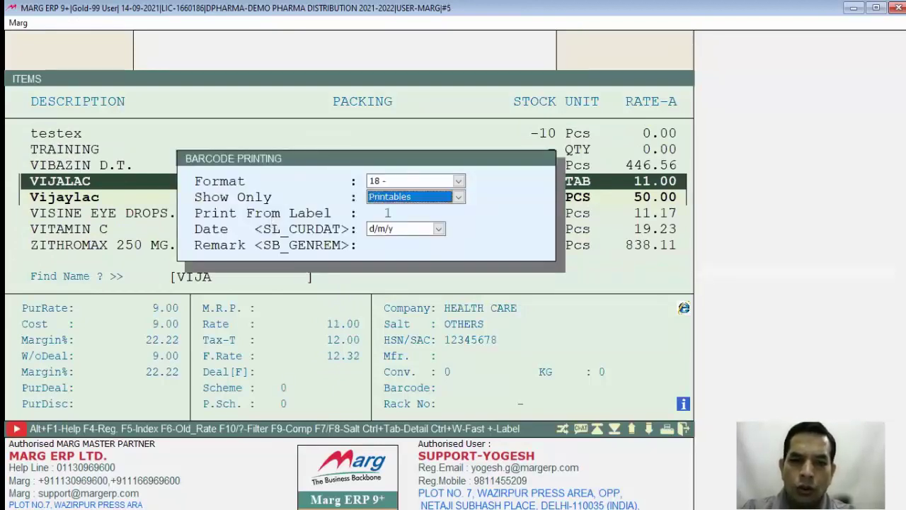
Preview the print output with 3 labels for batch V100 and examine the item name and rate lines
key("F10")
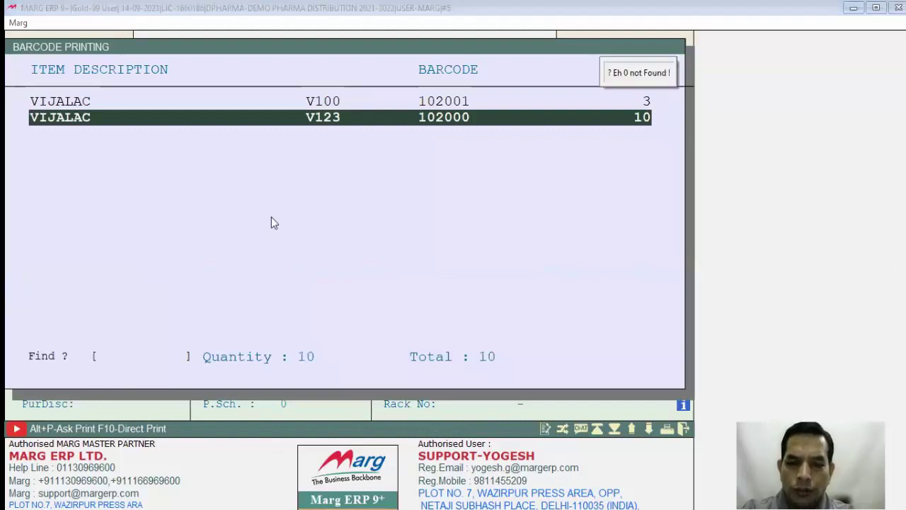
key("Return")
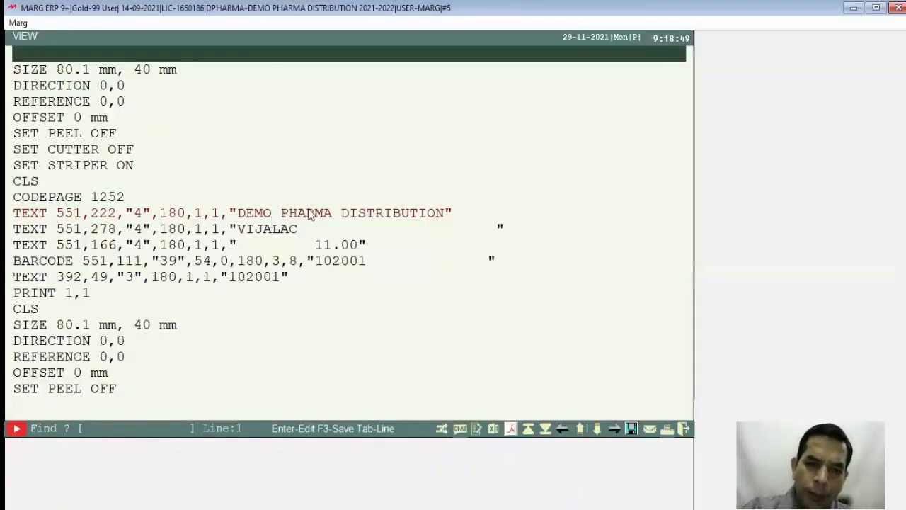
left_click(267, 235)
left_click(291, 247)
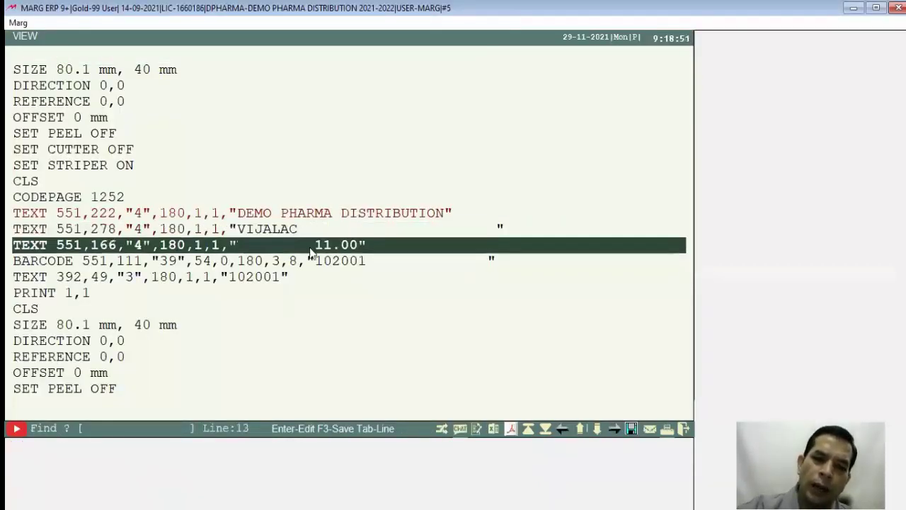
Examine the BARCODE line and the text line below it in the print preview
left_click(325, 261)
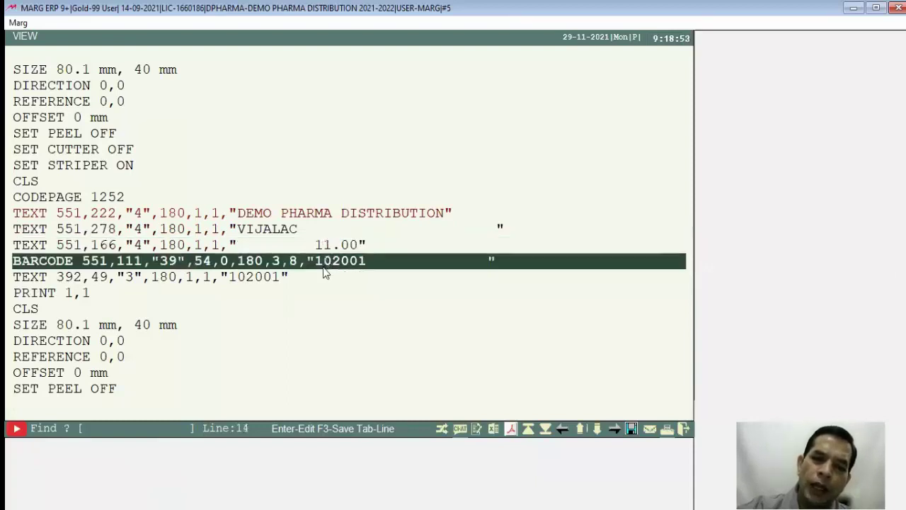
left_click(324, 275)
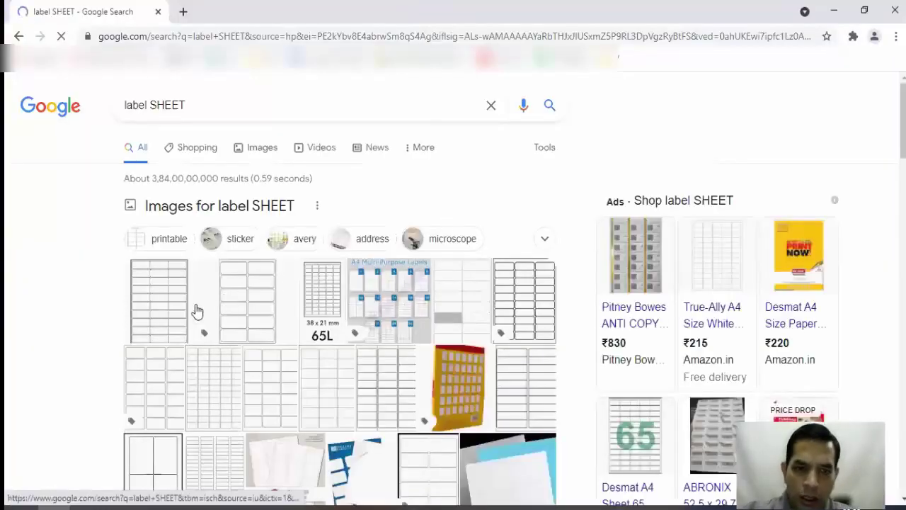
In the browser, open the VMS 24-label A4 sheet from the label SHEET image results and view its enlarged product images
left_click(151, 326)
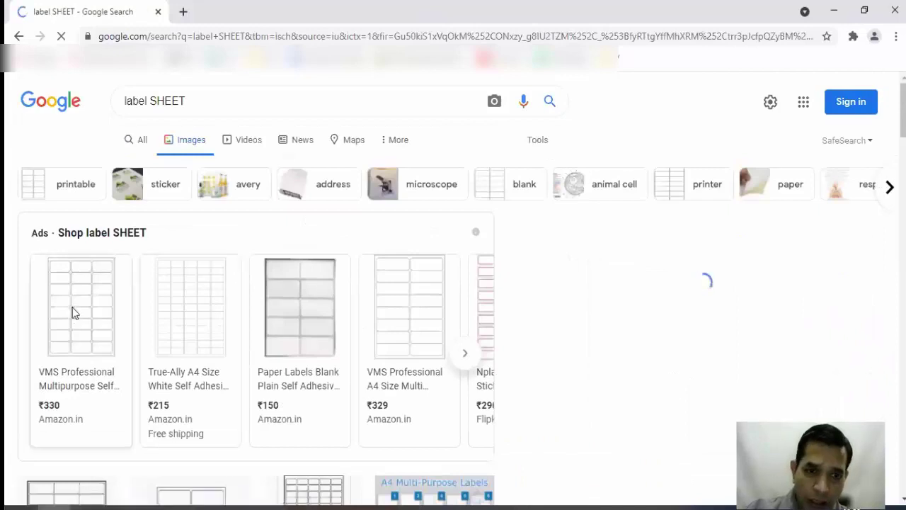
left_click(73, 313)
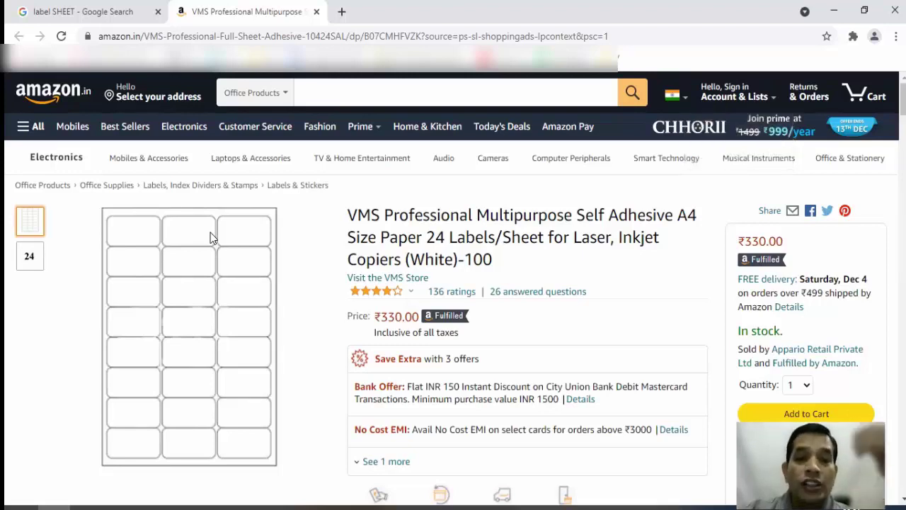
left_click(147, 235)
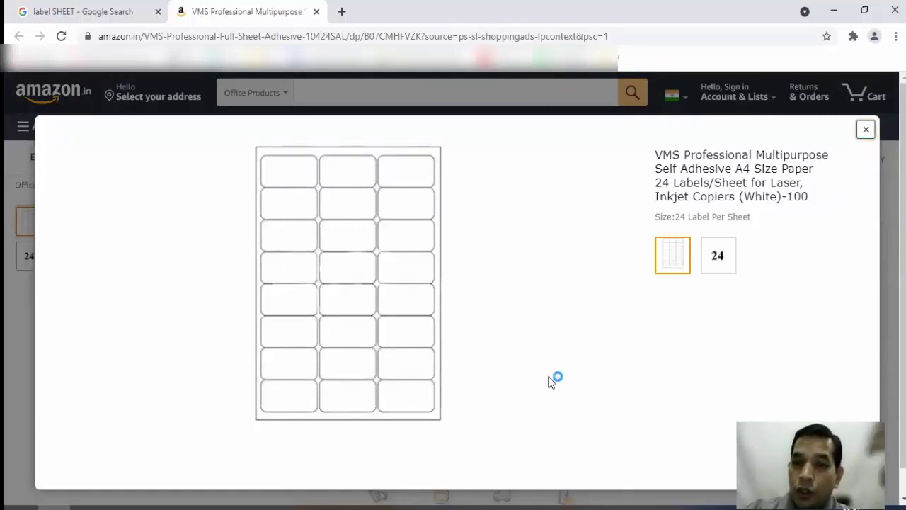
left_click(729, 261)
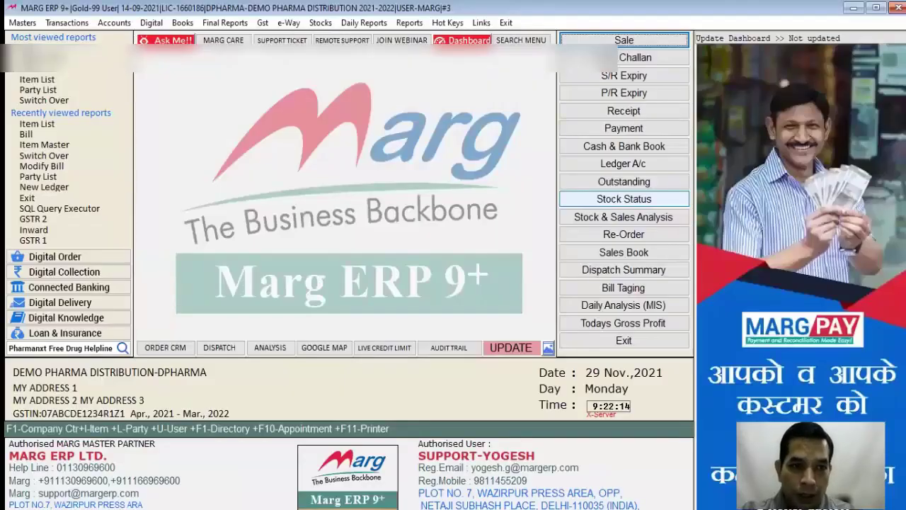
Back in Marg ERP, find VIJALAC in the item list and open label printing for it
key("alt+m")
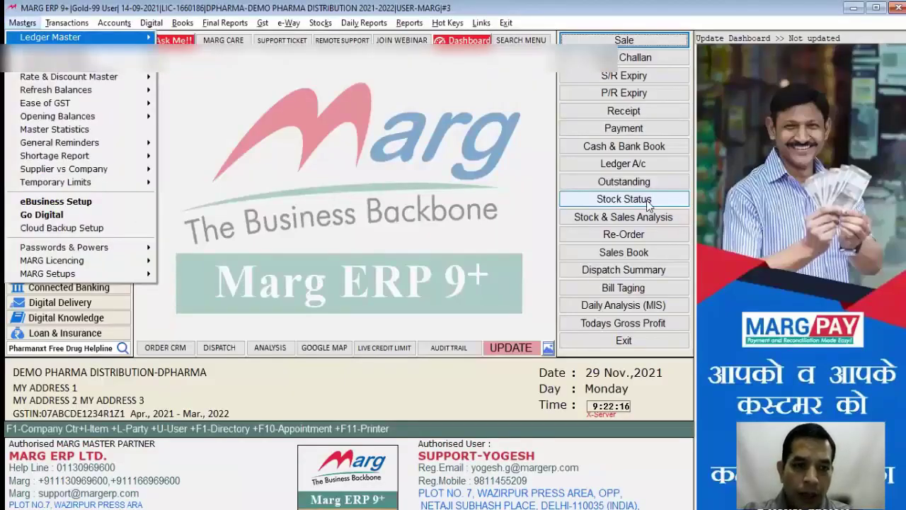
key("Escape")
key("ctrl+w")
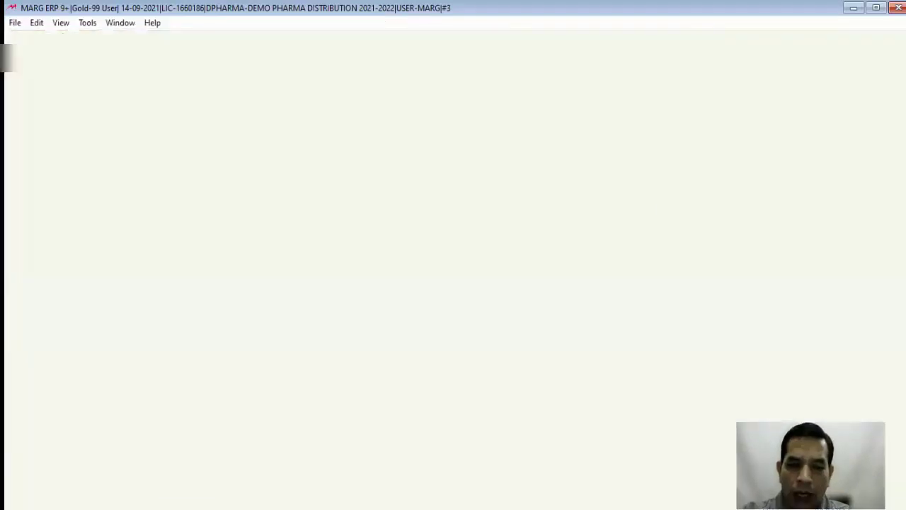
key("Escape")
left_click(645, 199)
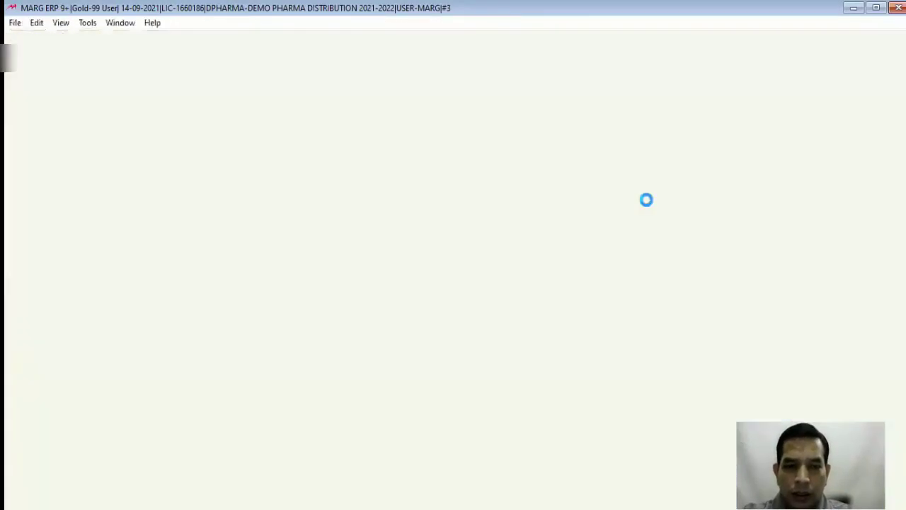
type("L")
type("VIJA")
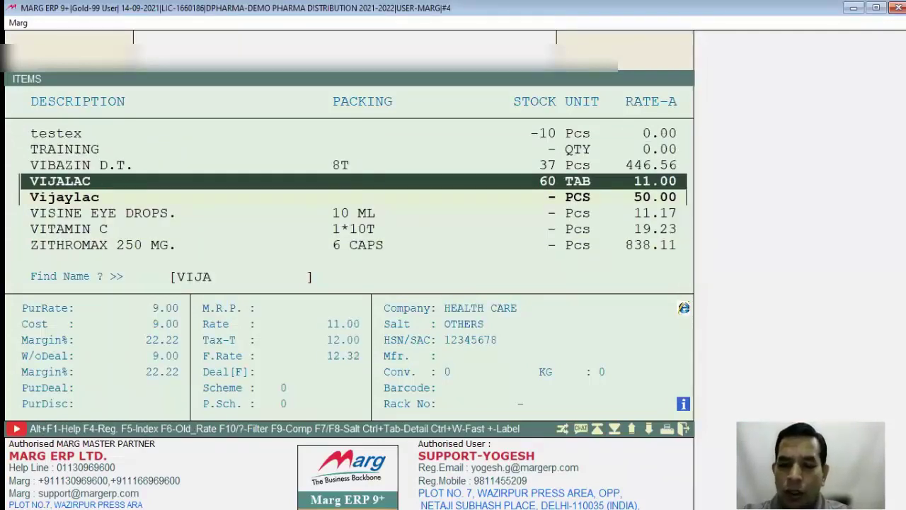
key("plus")
key("Return")
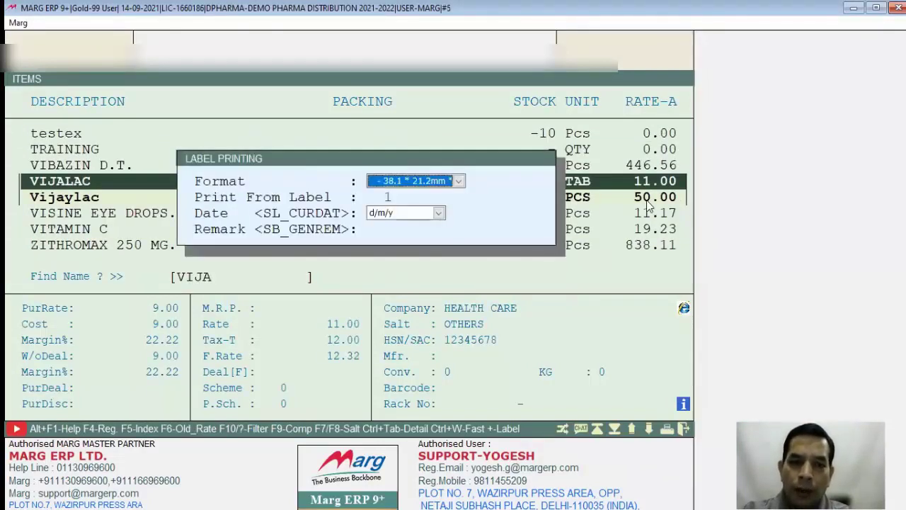
Keep the 38.1 * 21.2mm * 65 format and the default label options, and set 5 labels for batch V100
key("alt+Down")
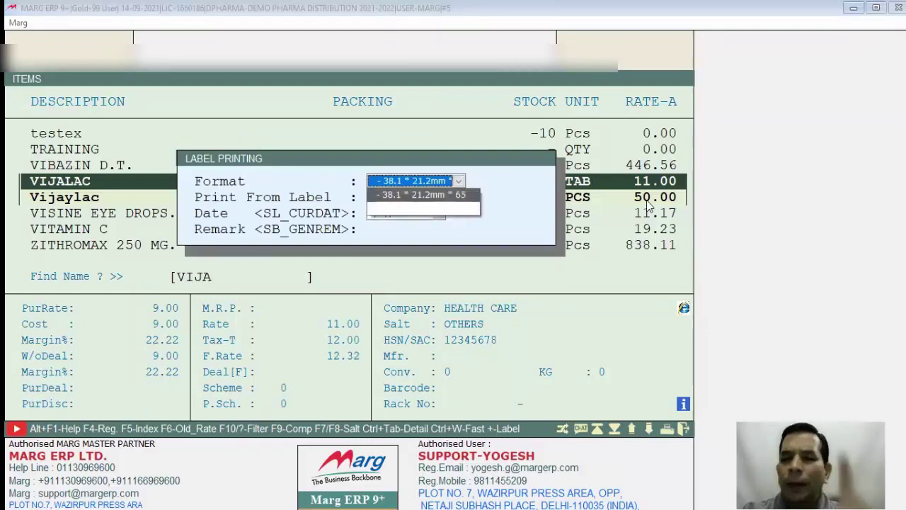
key("Return")
key("Return")
key("Return")
key("Return")
key("Return")
key("Return")
type("5")
key("Return")
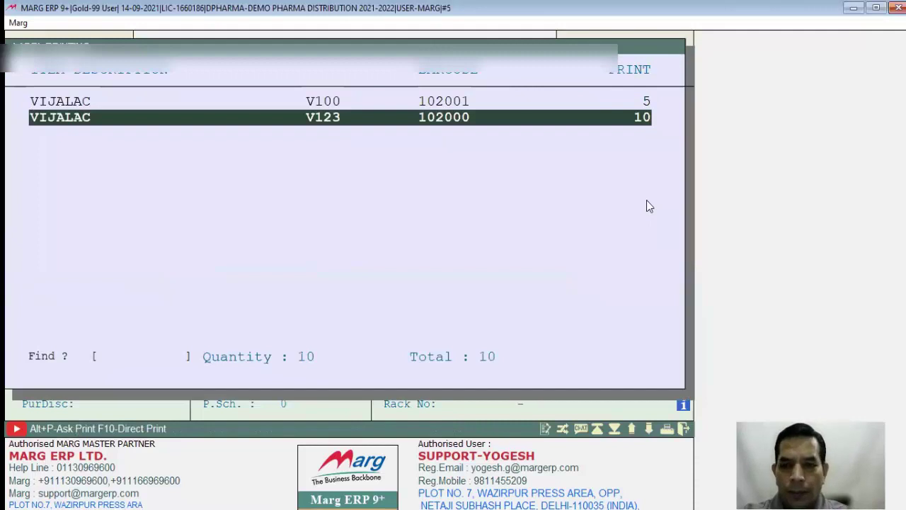
Clear the print quantity of batch V123
key("Return")
type("1")
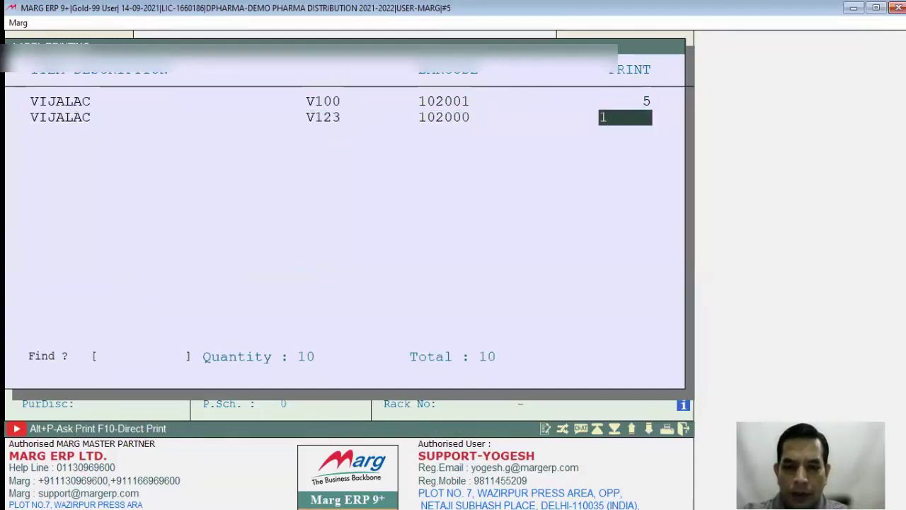
type("0")
key("Return")
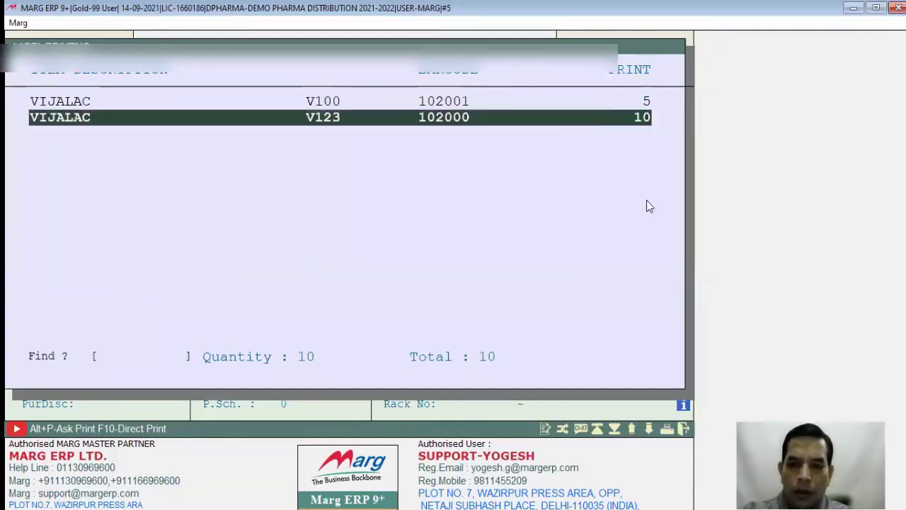
key("Return")
key("BackSpace")
key("Return")
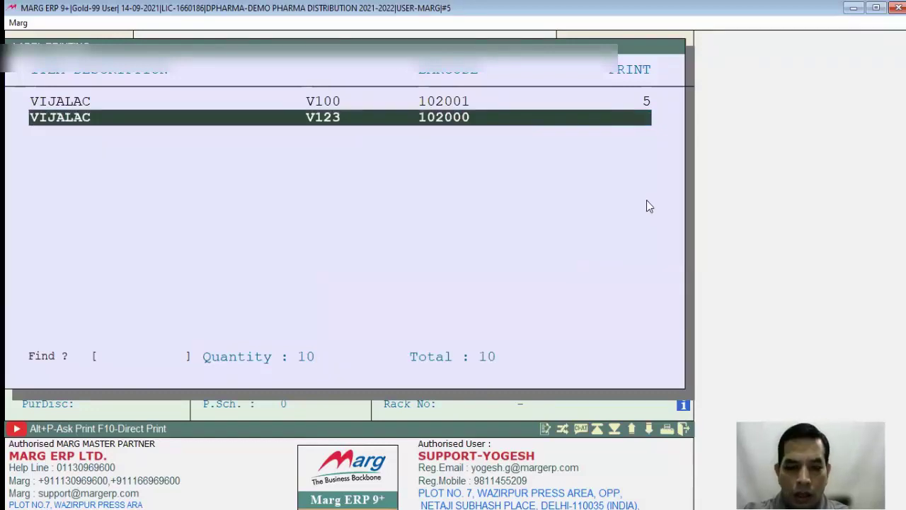
Preview the VIJALAC labels for batch V100, examine the layout across the sheet, and return to the main screen
key("alt+p")
key("Return")
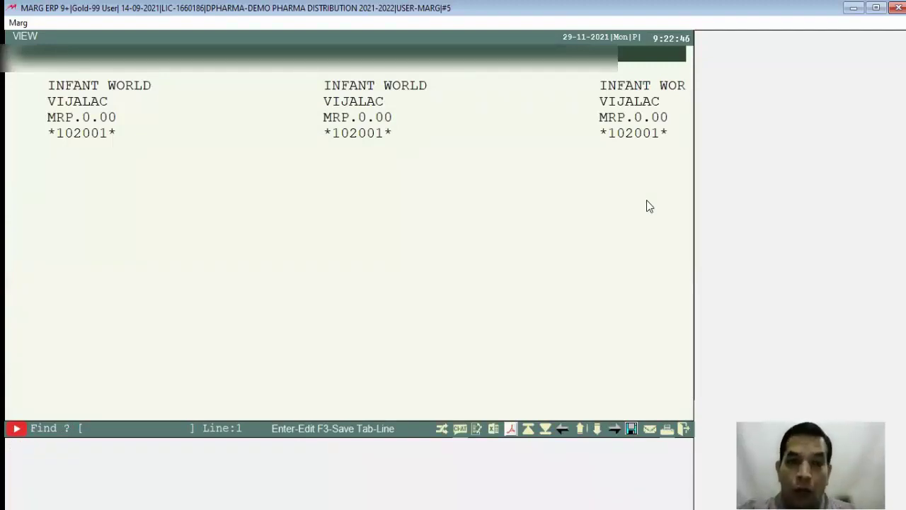
key("Escape")
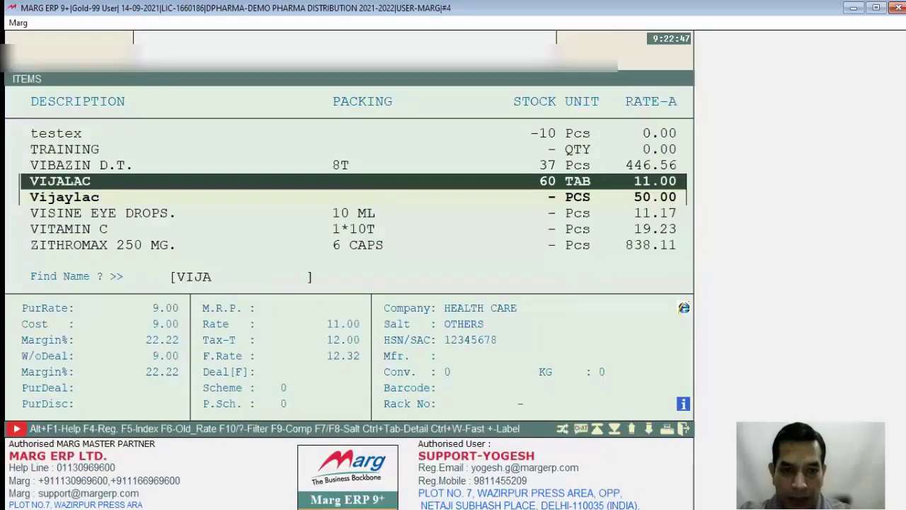
key("Escape")
key("Escape")
Open the Label Format setup from the Self Format list in MARG Setups
key("alt+m")
key("Up")
key("Right")
key("Down")
key("Down")
key("Down")
key("Down")
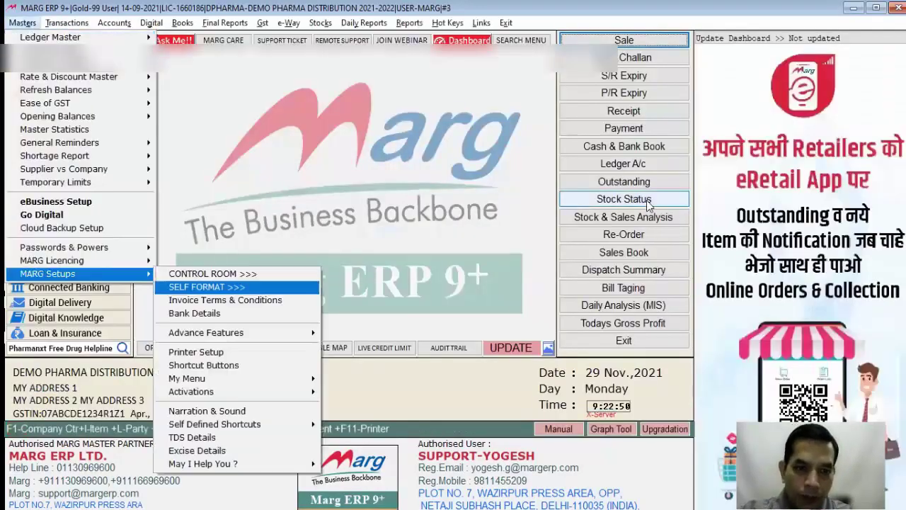
key("Right")
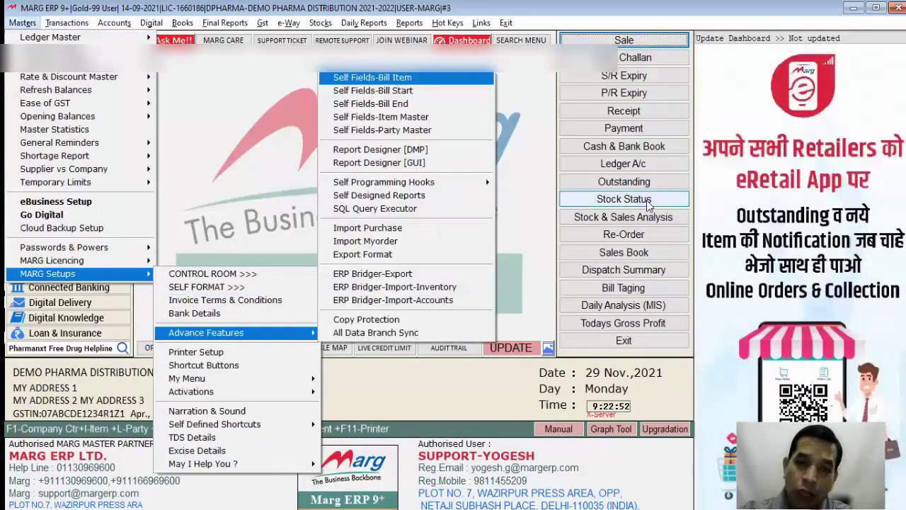
key("Left")
key("Up")
key("Up")
key("Up")
key("Up")
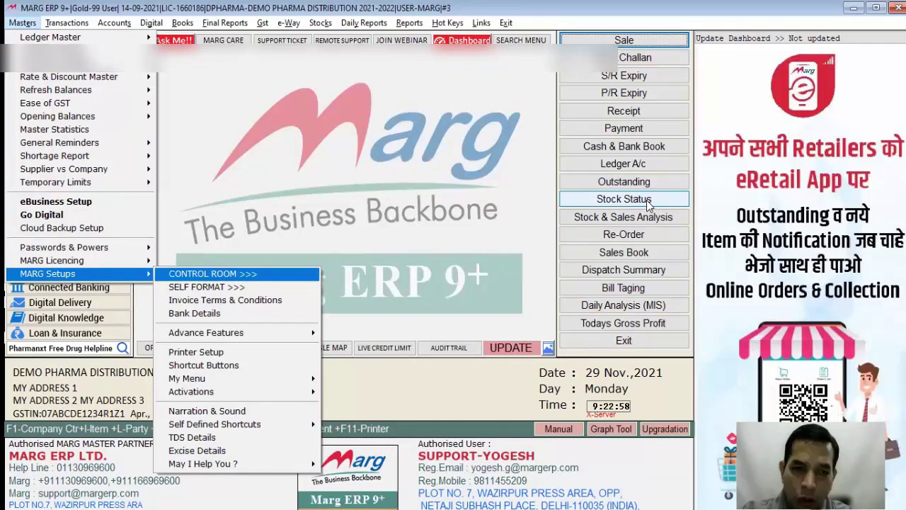
key("Down")
key("Up")
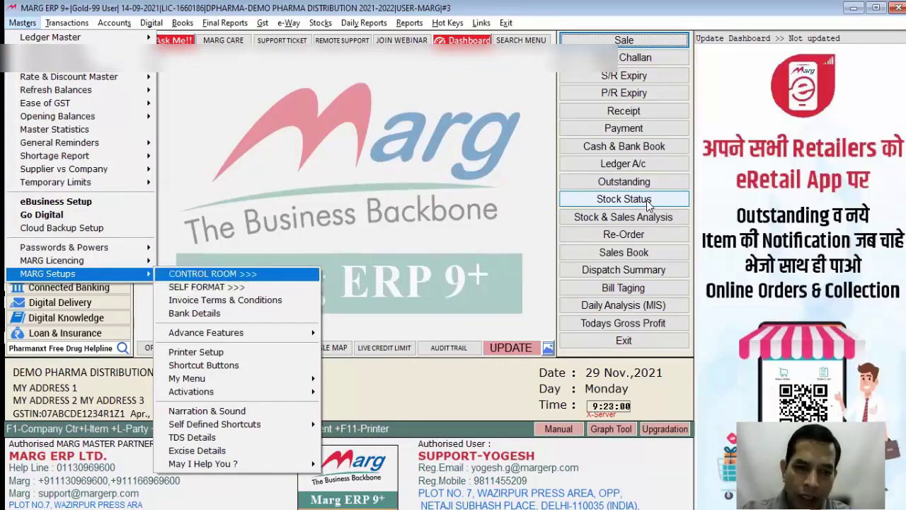
key("Down")
key("Return")
key("Down")
key("Down")
key("Down")
key("Down")
key("Down")
key("Down")
key("Down")
key("Down")
key("Down")
key("Down")
key("Down")
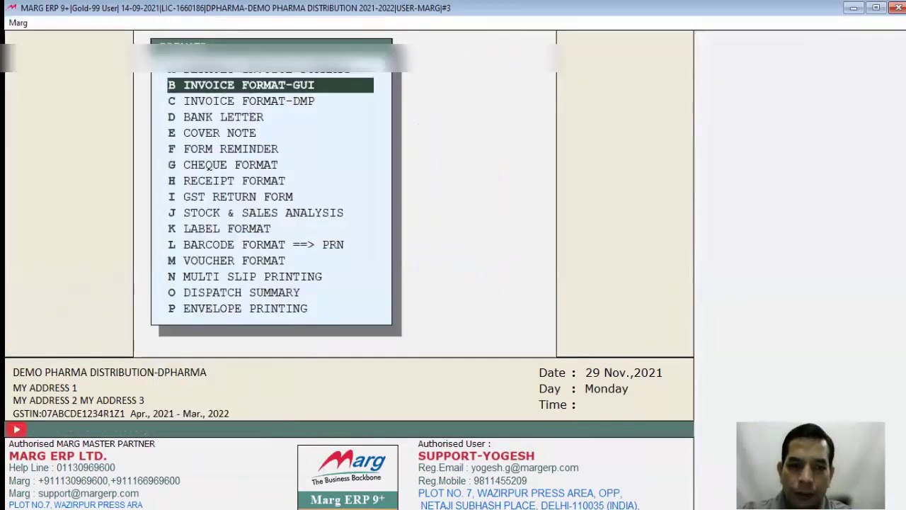
key("Up")
key("Return")
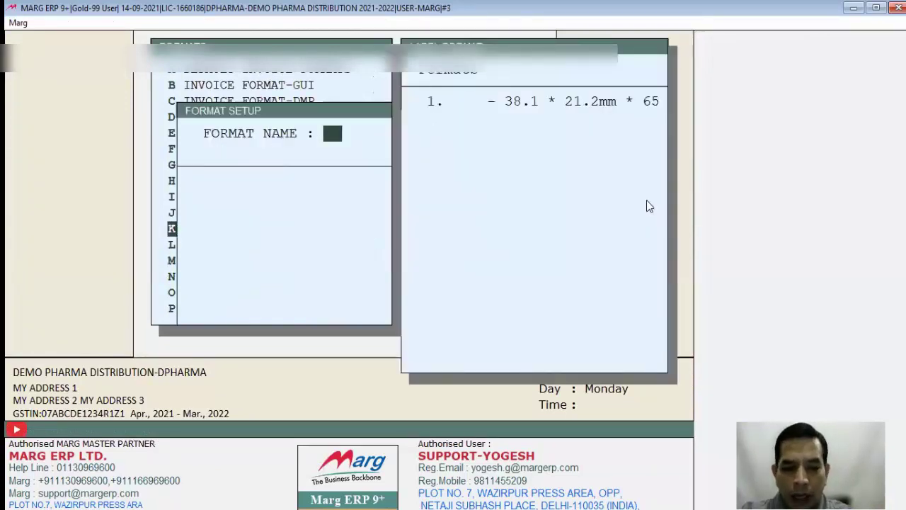
Try format name 09 without creating it, and open the page settings of the 38.1 * 21.2mm * 65 label format
type("09")
key("Return")
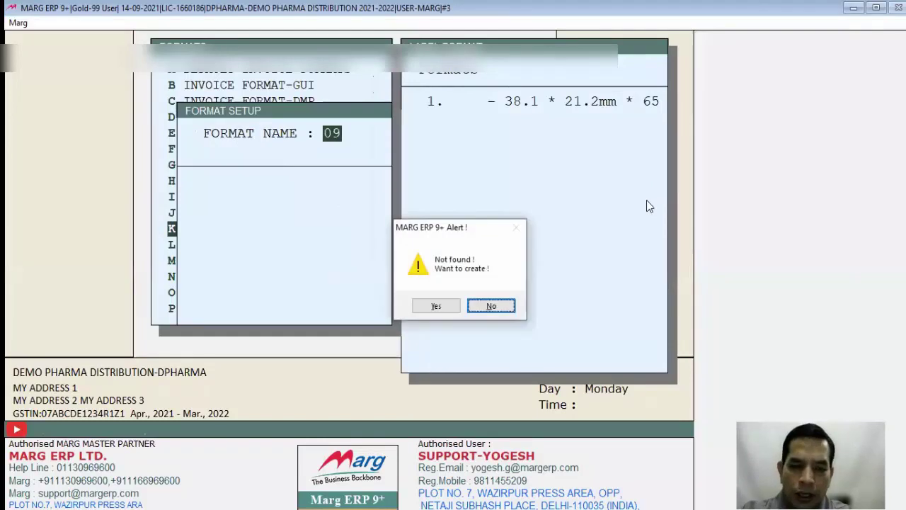
key("Return")
key("Return")
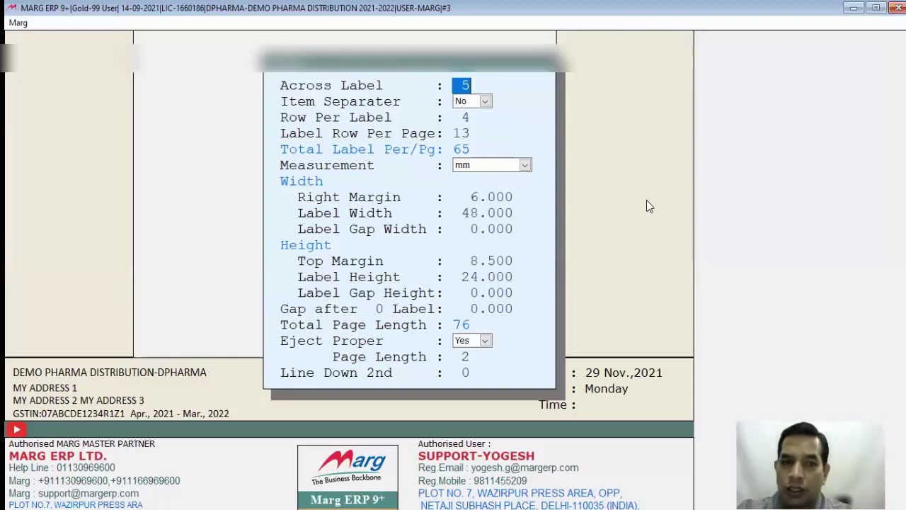
Go through the Across Label, Row Per Label and Label Row Per Page settings, comparing them with the 24-label sheet in the browser
key("Return")
key("Return")
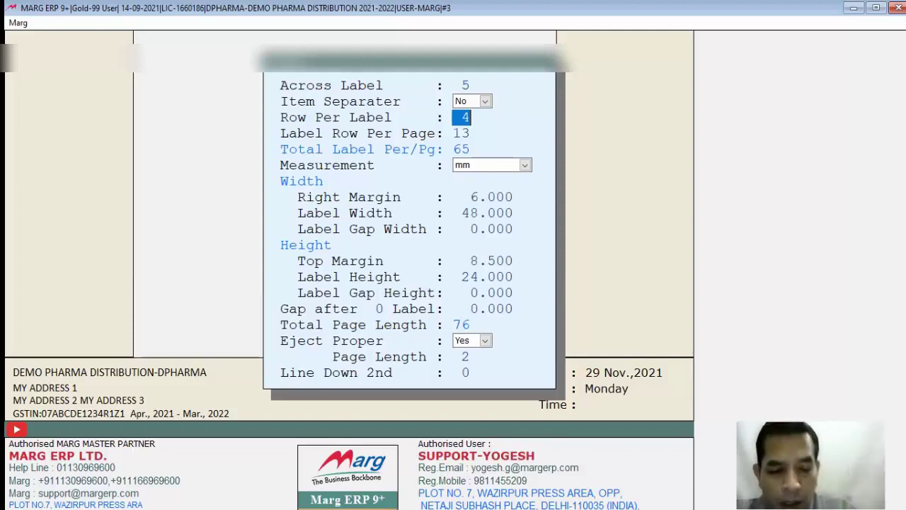
key("alt+Tab")
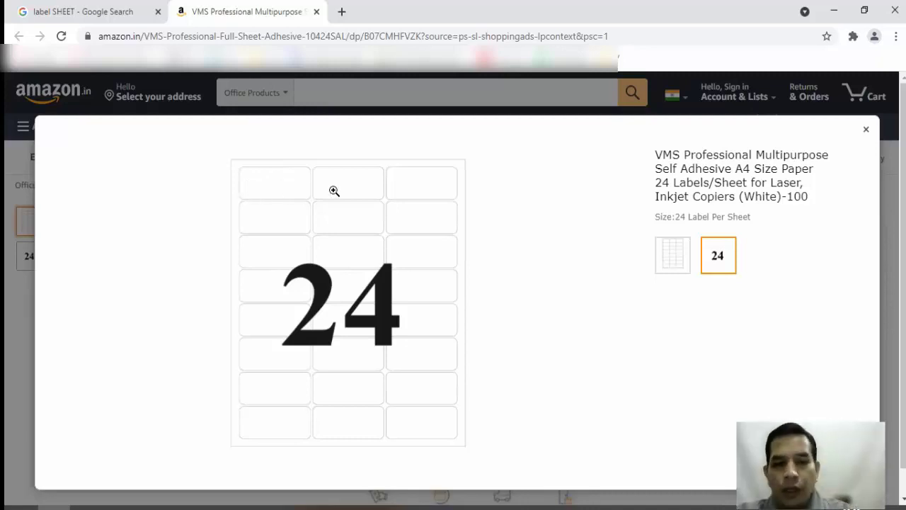
key("alt+Tab")
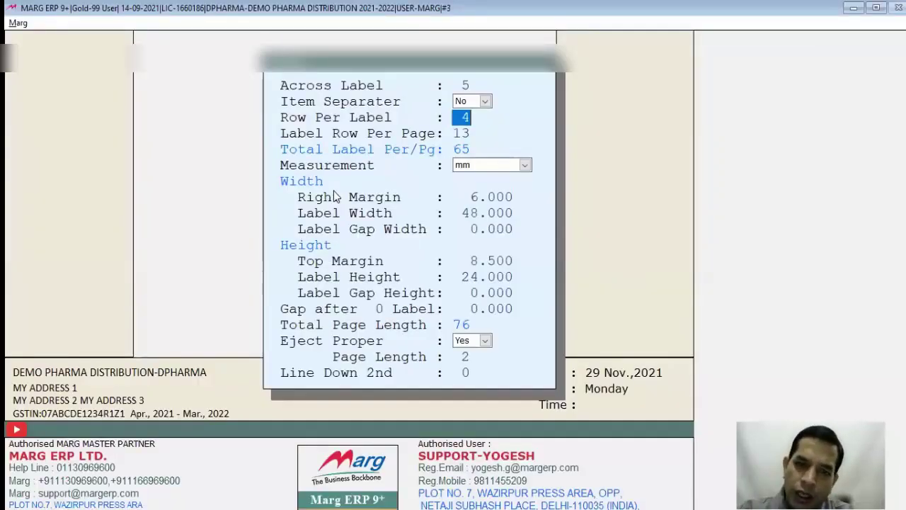
key("Return")
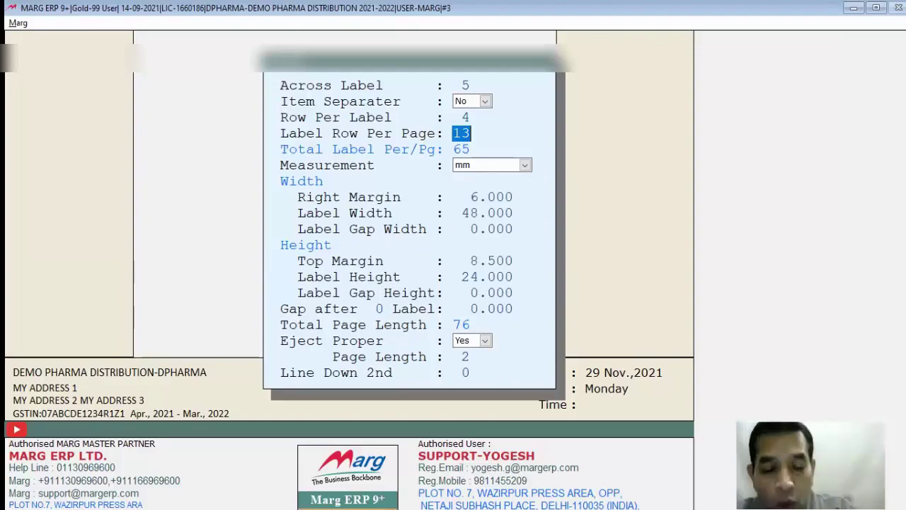
key("alt+Tab")
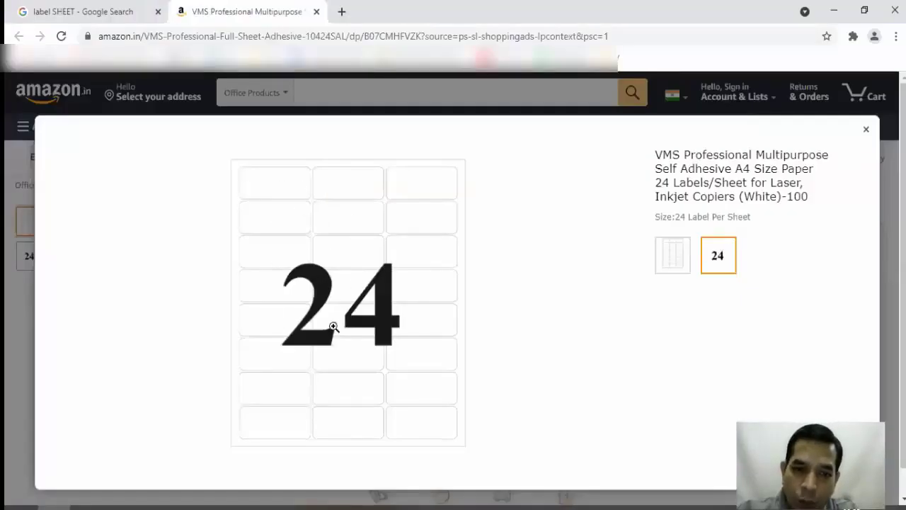
key("alt+Tab")
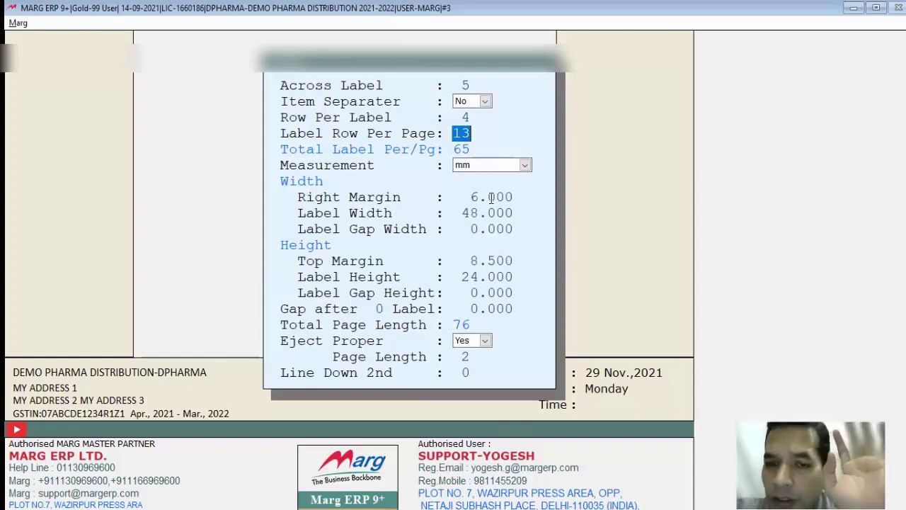
Keep 13 label rows per page and mm as the measurement, and move on to the Right Margin setting
key("Return")
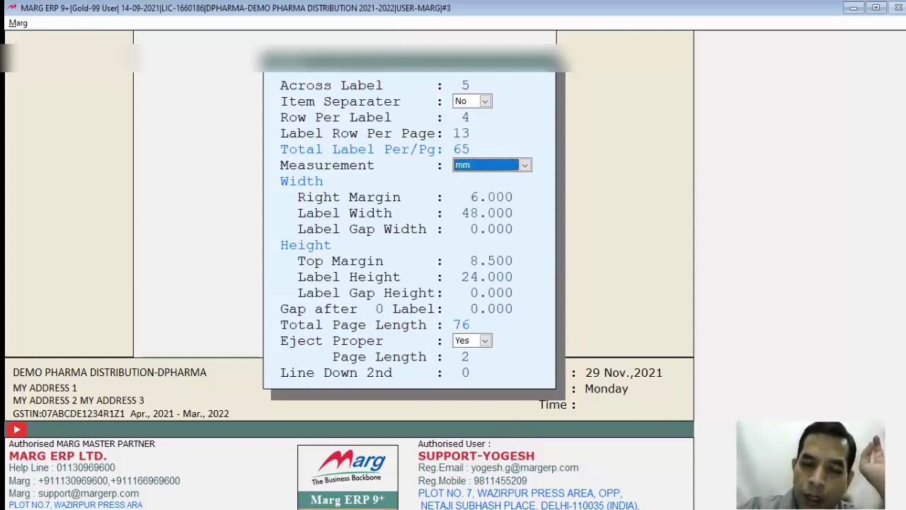
left_click(488, 164)
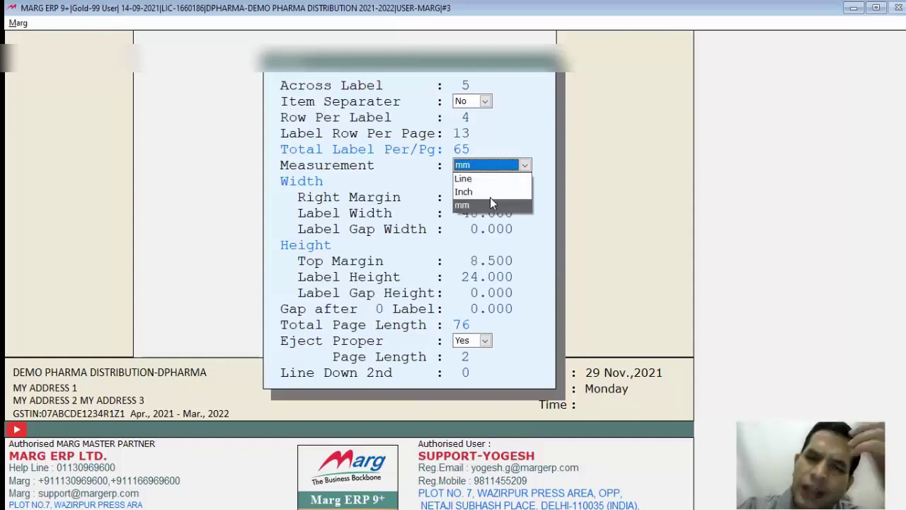
key("Return")
key("Return")
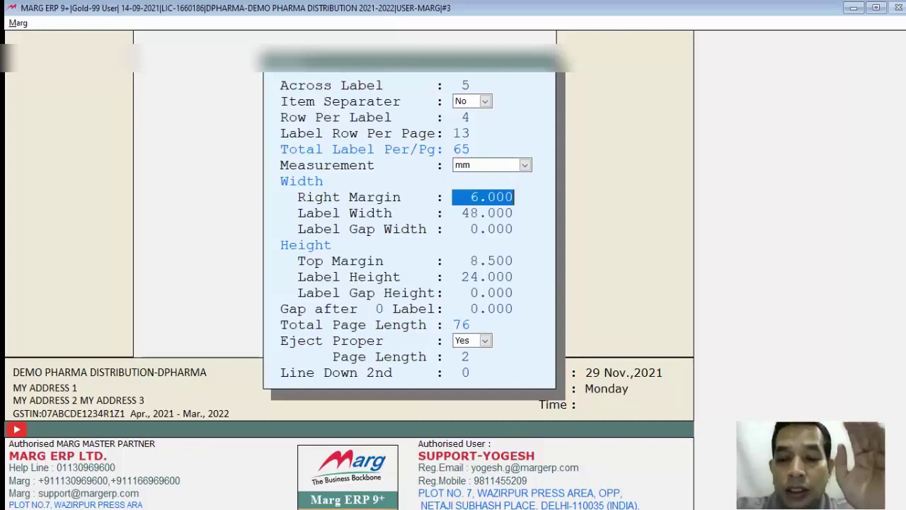
Go through the Right Margin, Label Width and Label Gap Width settings, comparing them with the 24-label sheet in the browser
key("alt+Tab")
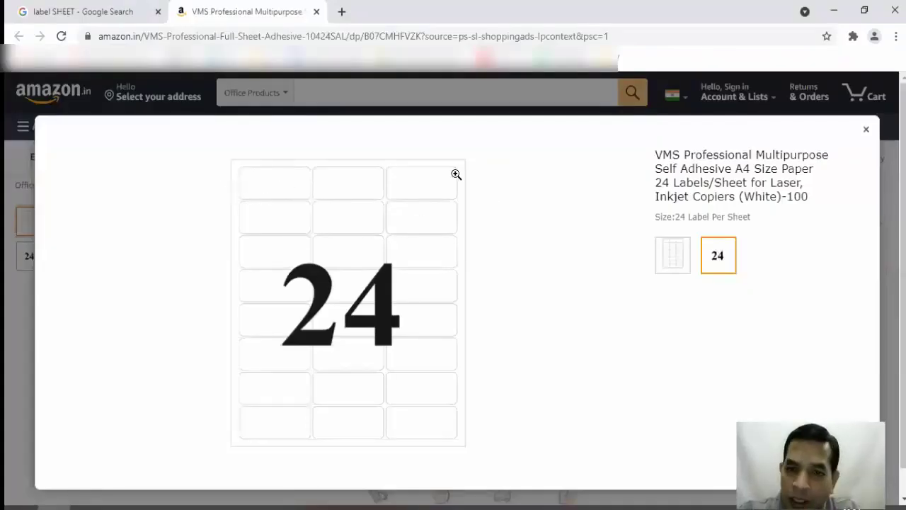
key("alt+Tab")
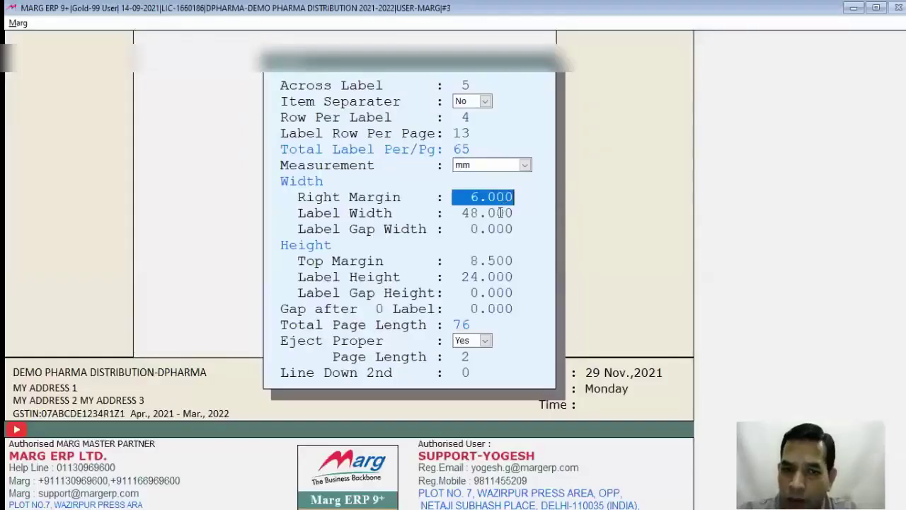
left_click(500, 212)
key("alt+Tab")
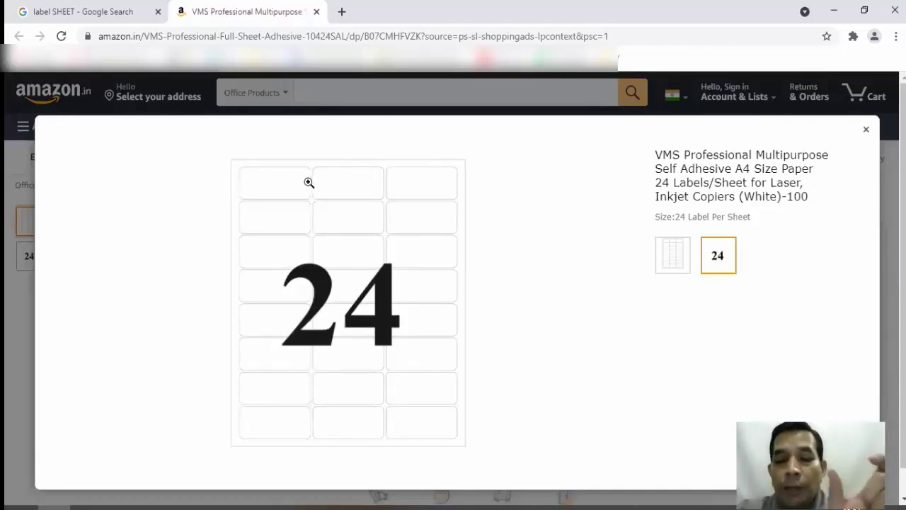
key("alt+Tab")
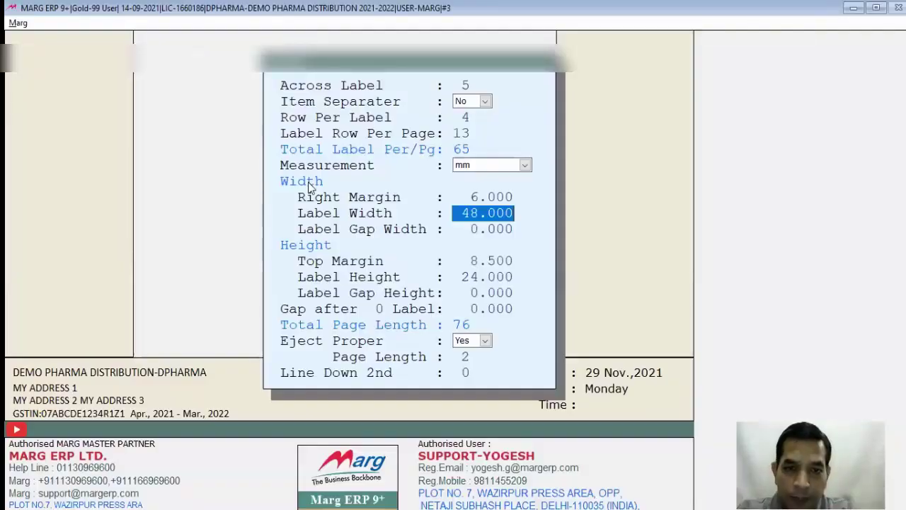
key("Return")
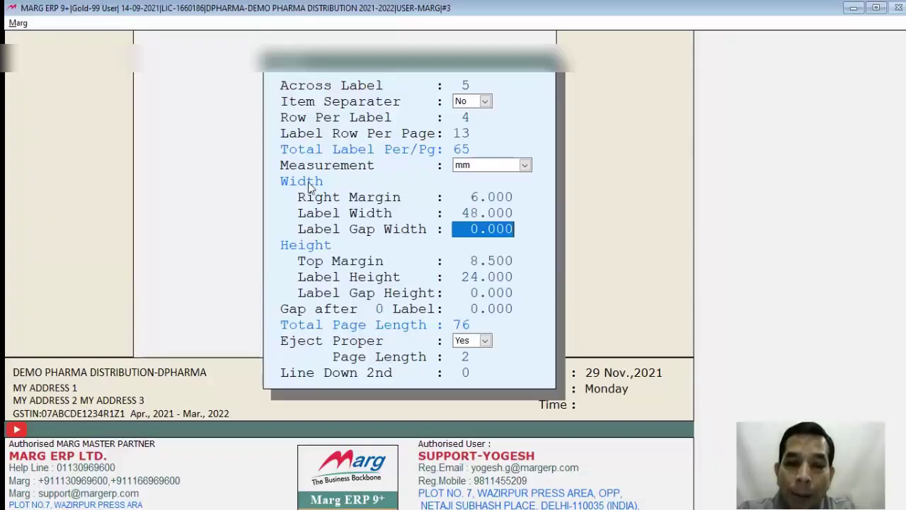
key("alt+Tab")
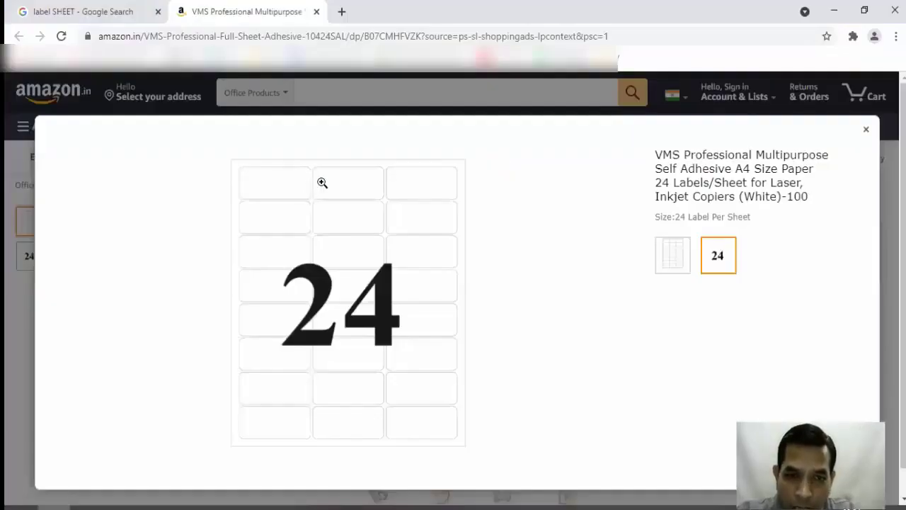
key("alt+Tab")
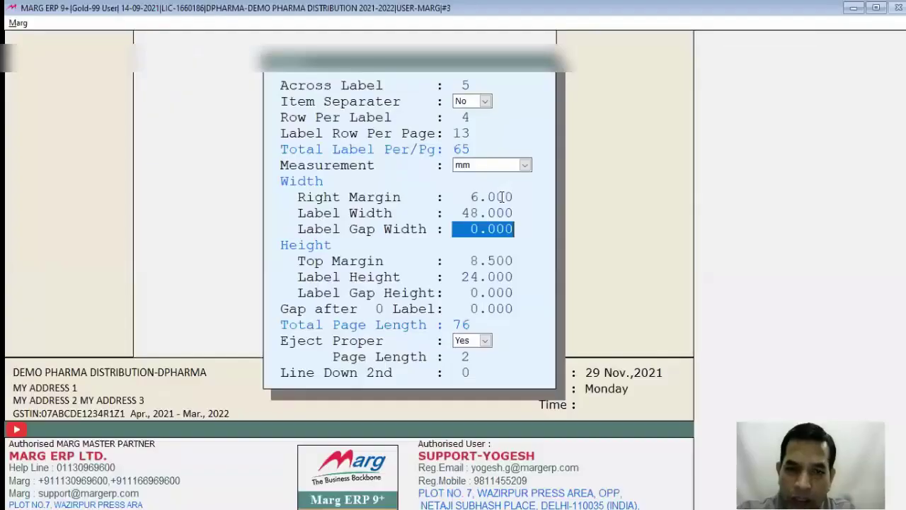
Keep the label gap width at 0 mm and accept the five row print positions unchanged
key("Return")
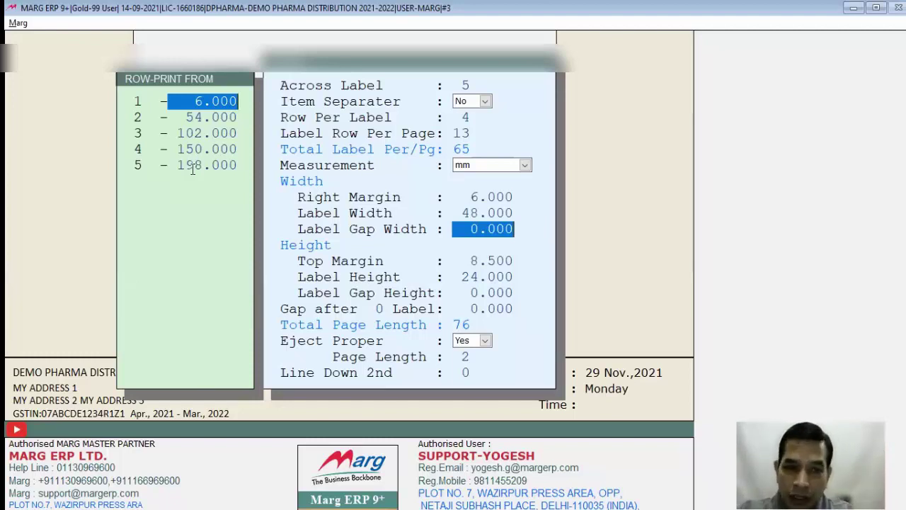
key("Return")
key("Return")
key("Return")
key("Return")
key("Return")
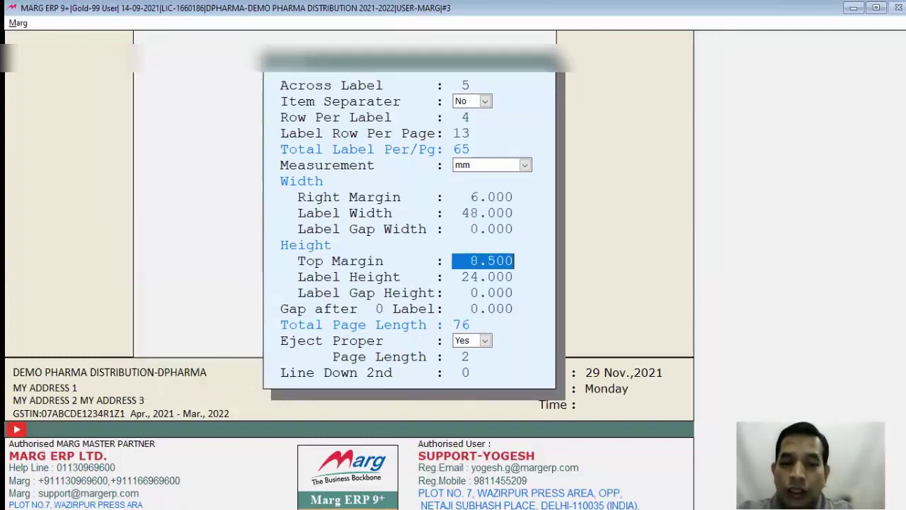
Go through the Label Height and Label Gap Height settings, comparing them with the label sheet in the browser
key("Return")
key("alt+Tab")
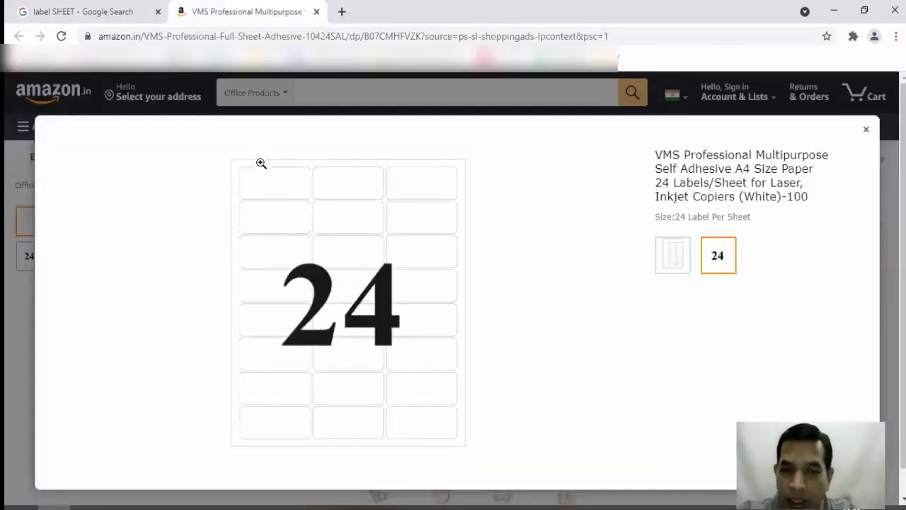
key("alt+Tab")
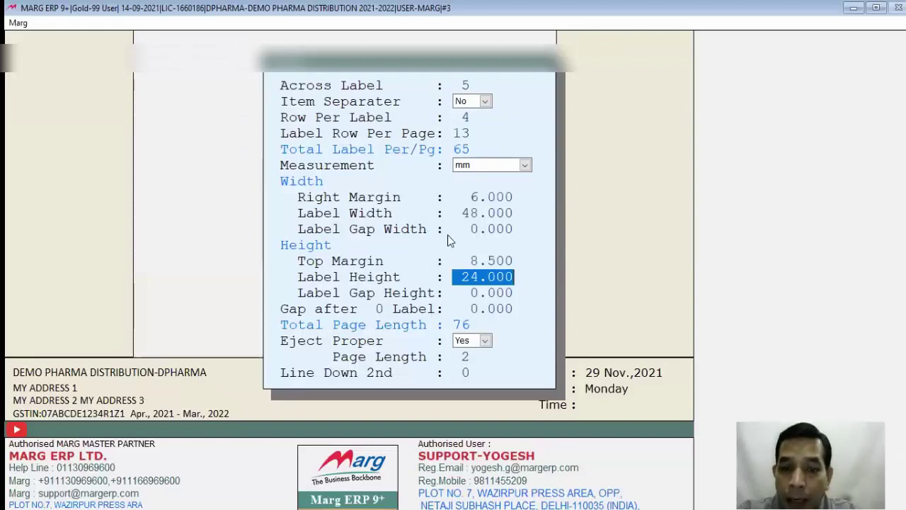
key("alt+Tab")
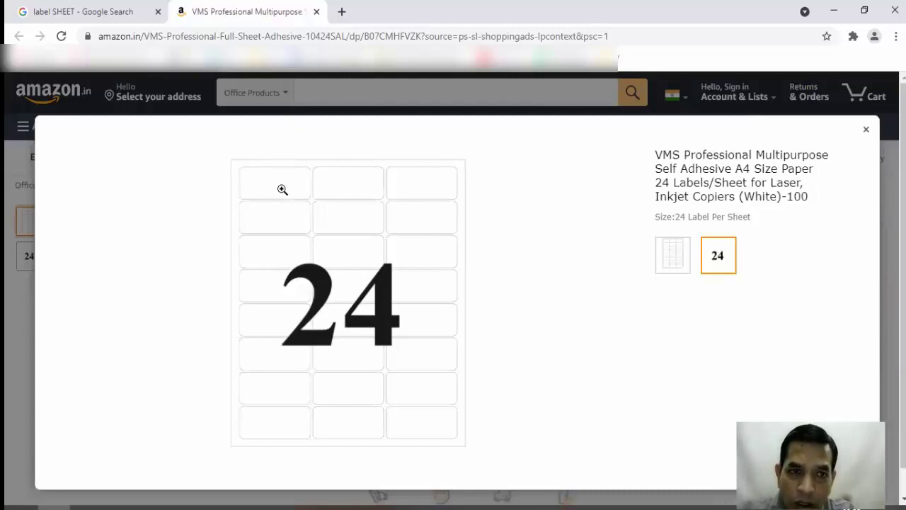
key("alt+Tab")
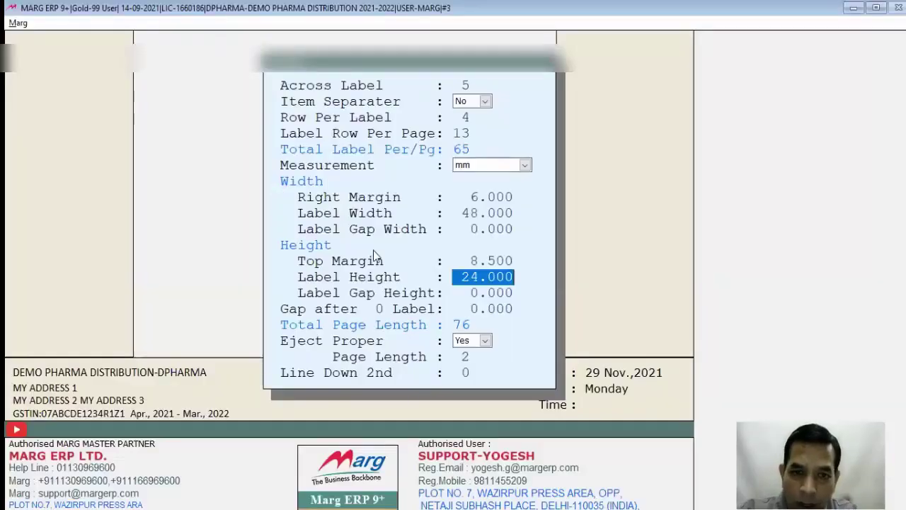
key("Return")
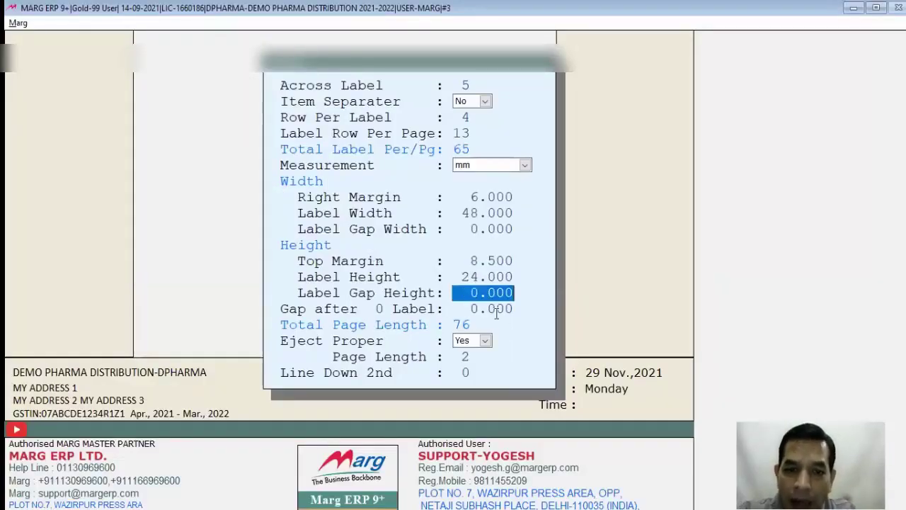
key("alt+Tab")
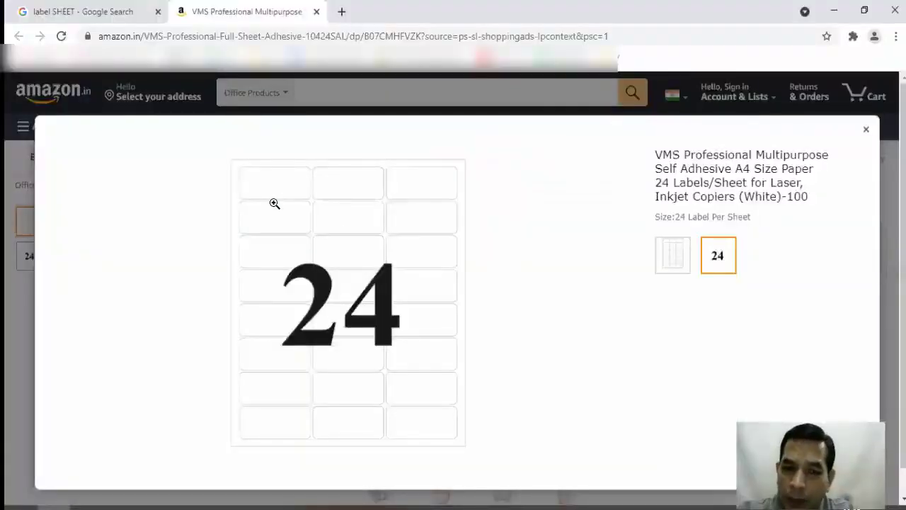
key("alt+Tab")
Keep the label gap height at 0 mm and accept the four column print positions unchanged
key("Return")
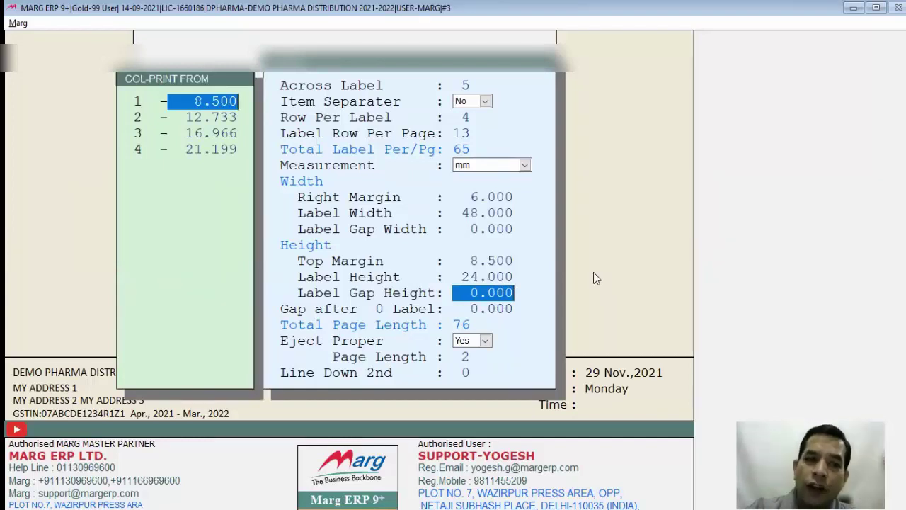
key("Return")
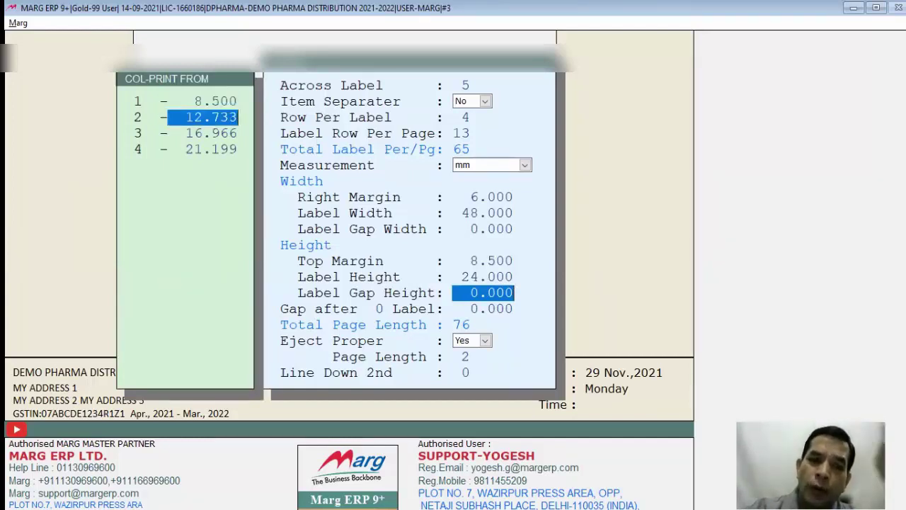
key("Return")
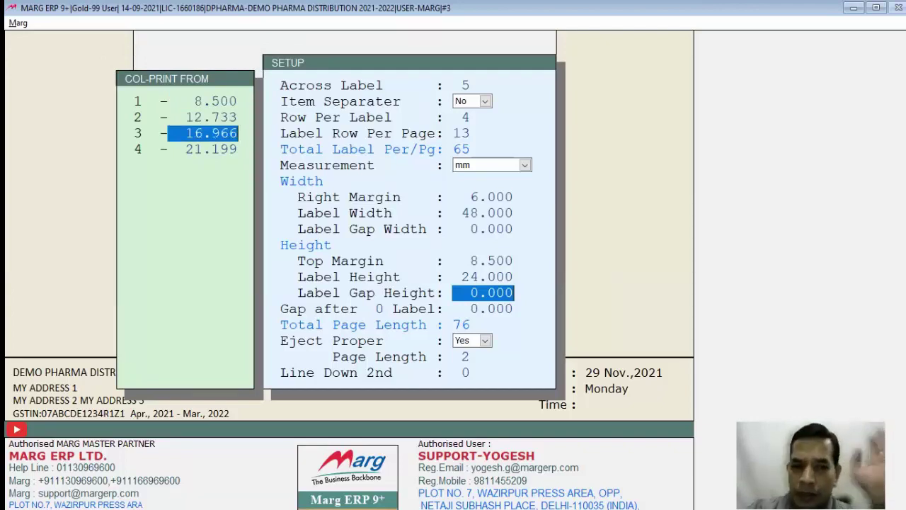
key("Return")
key("Return")
Accept the remaining page length, eject and line-down settings and open the label printing layout for editing
key("Return")
key("Return")
key("Return")
key("Return")
key("Return")
key("Down")
key("Up")
key("Return")
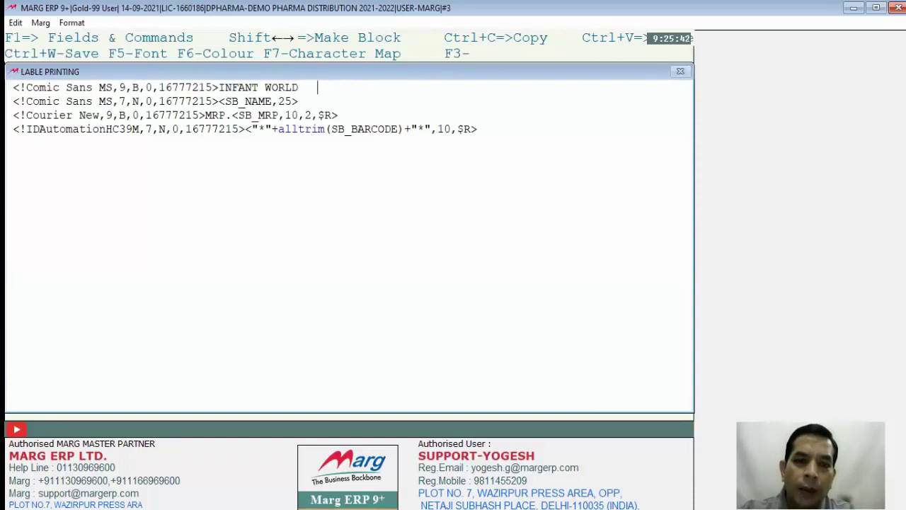
Replace the INFANT WORLD text on the label's first line with the ITEM NAME + PACKING field, <SB_NAME,45>
key("BackSpace")
key("BackSpace")
key("BackSpace")
key("BackSpace")
key("BackSpace")
key("BackSpace")
key("BackSpace")
key("BackSpace")
key("BackSpace")
key("BackSpace")
key("BackSpace")
key("BackSpace")
key("F3")
type("IT")
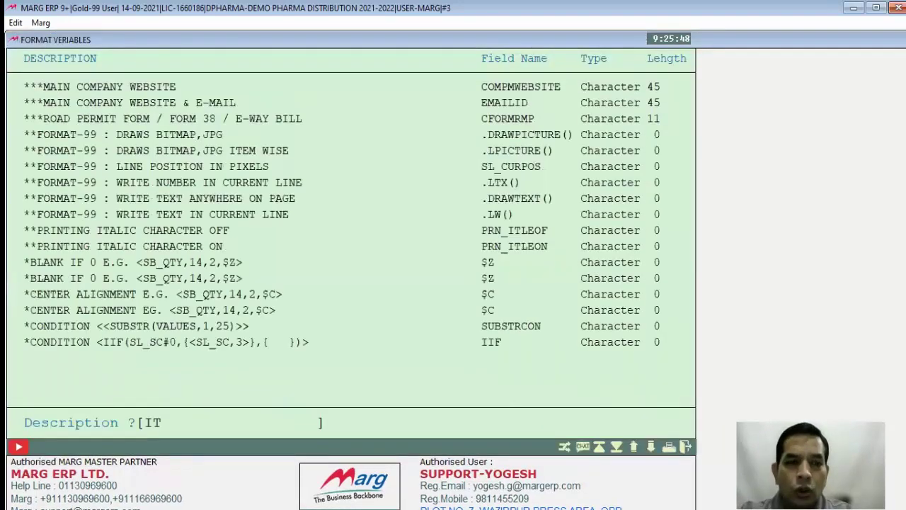
type("EM NAME")
key("Down")
key("Down")
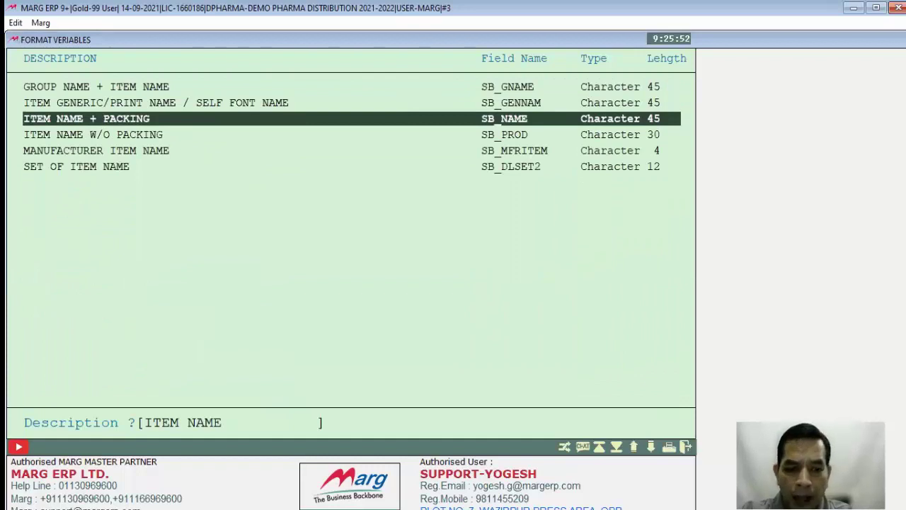
key("Return")
Replace the item name field on the label's second line with the company name field <COMPNAME,45>
key("BackSpace")
key("BackSpace")
key("BackSpace")
key("BackSpace")
key("BackSpace")
key("BackSpace")
key("BackSpace")
key("BackSpace")
key("BackSpace")
key("BackSpace")
key("BackSpace")
key("BackSpace")
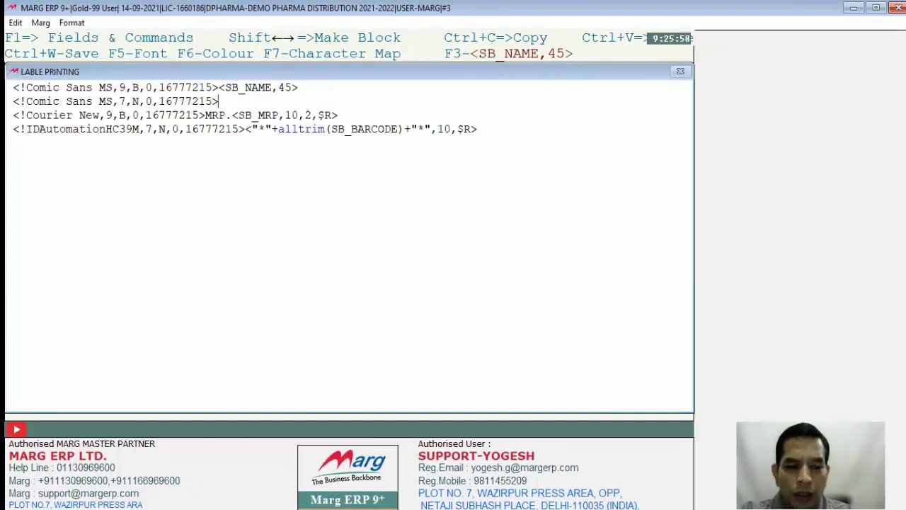
key("F1")
key("Escape")
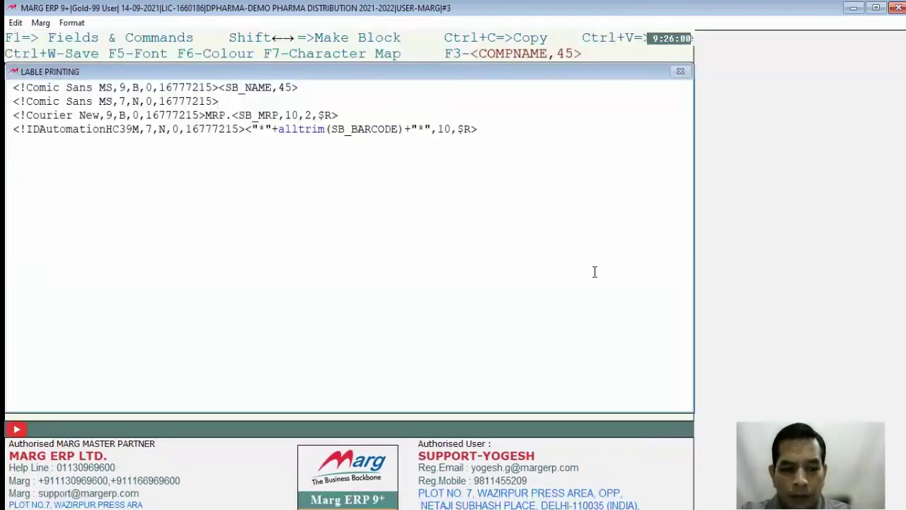
key("F3")
Replace the SB_MRP field after the MRP text on the third line with the RATE-A field <SB_RATEA,14,2>
key("Down")
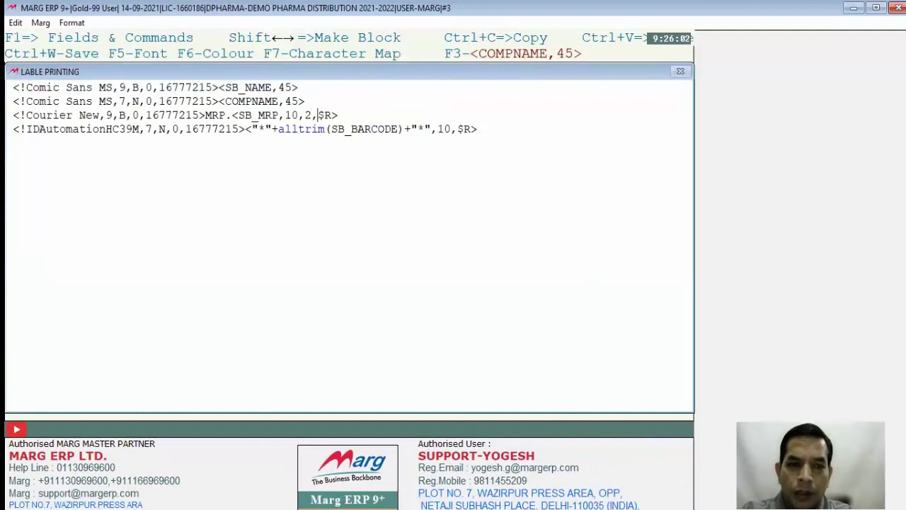
key("F1")
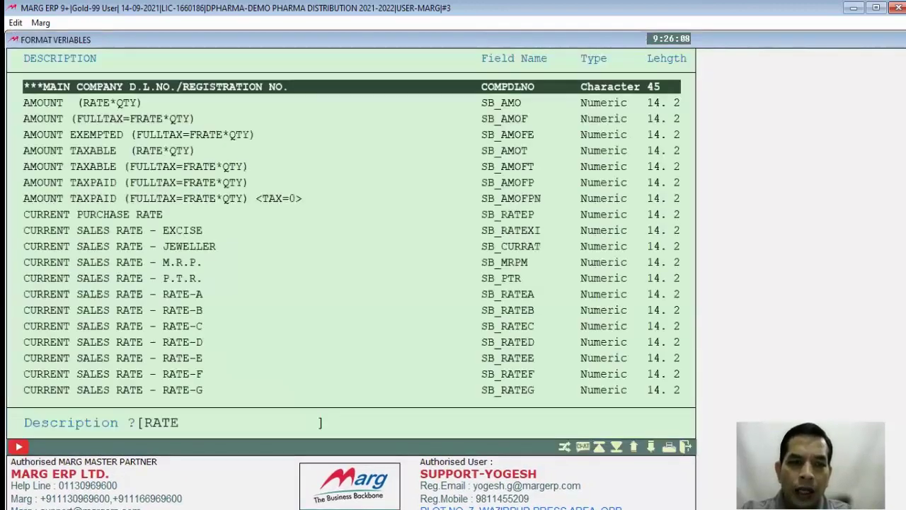
key("Down")
key("Down")
key("Down")
key("Down")
key("Down")
key("Down")
key("Down")
key("Down")
key("Down")
key("Down")
key("Down")
key("Down")
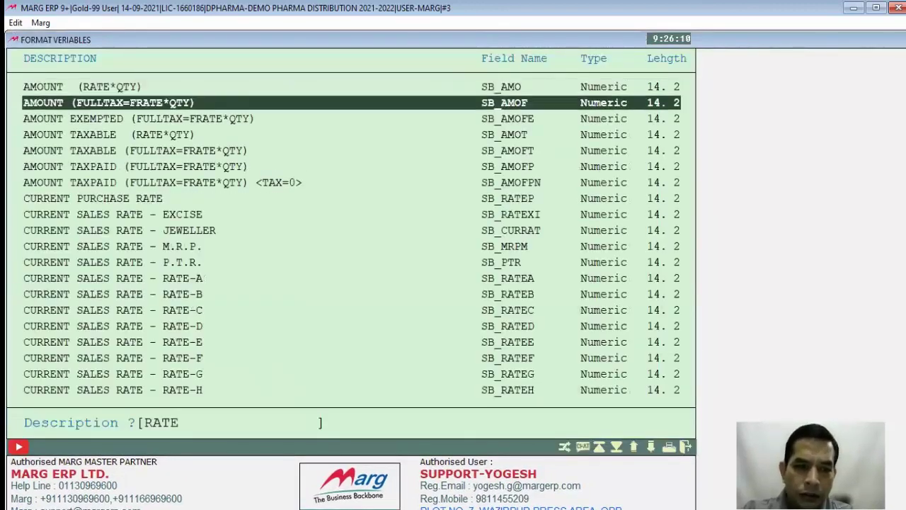
key("Return")
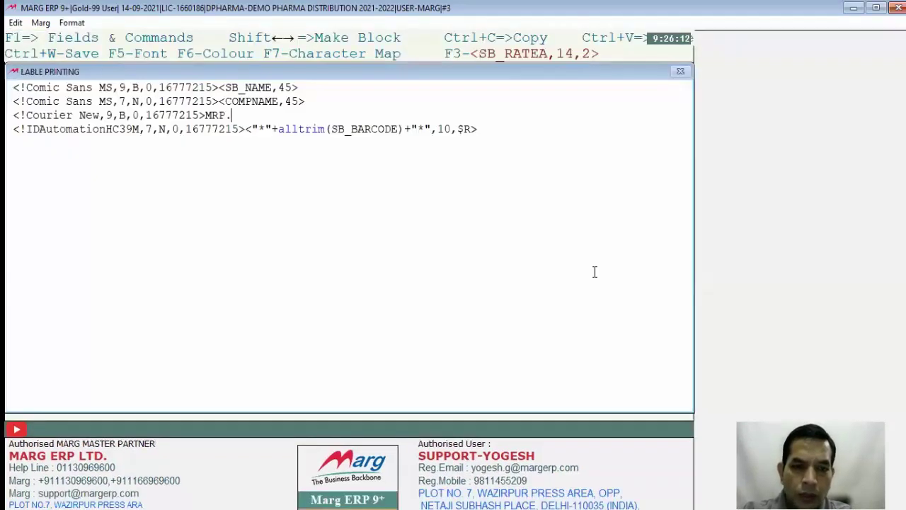
key("F3")
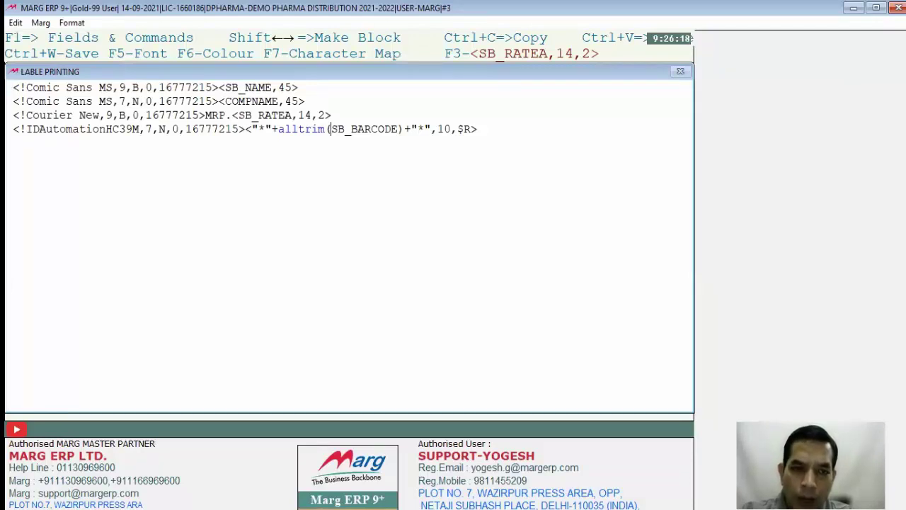
Leave the barcode line as it is, save the label layout of format 09, and return to the main screen
key("Down")
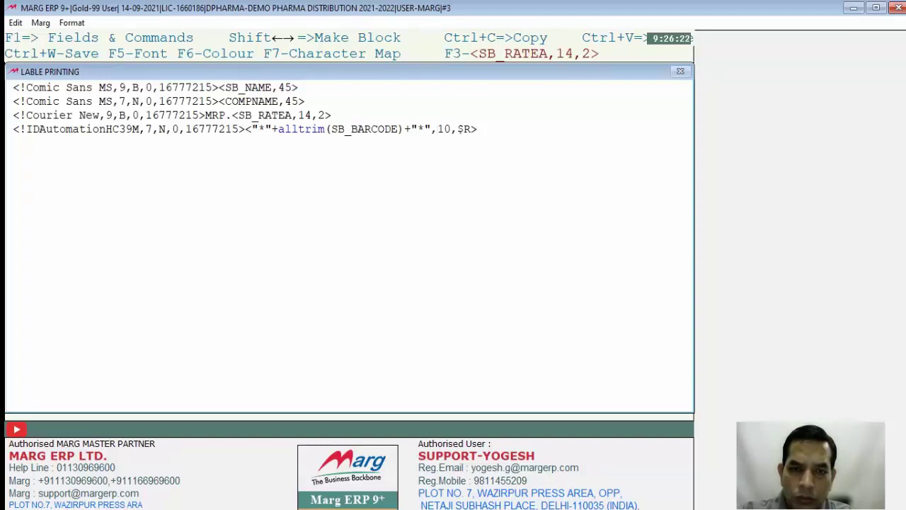
key("Escape")
key("Return")
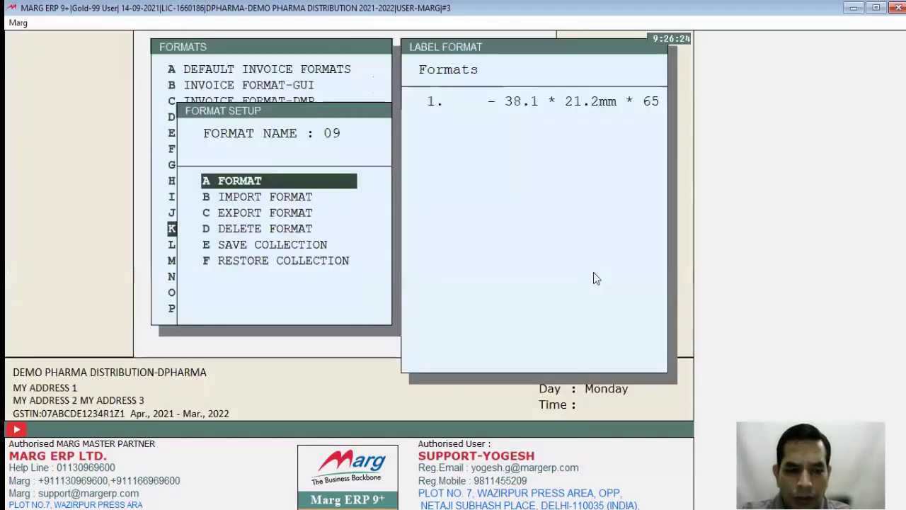
key("Escape")
key("Escape")
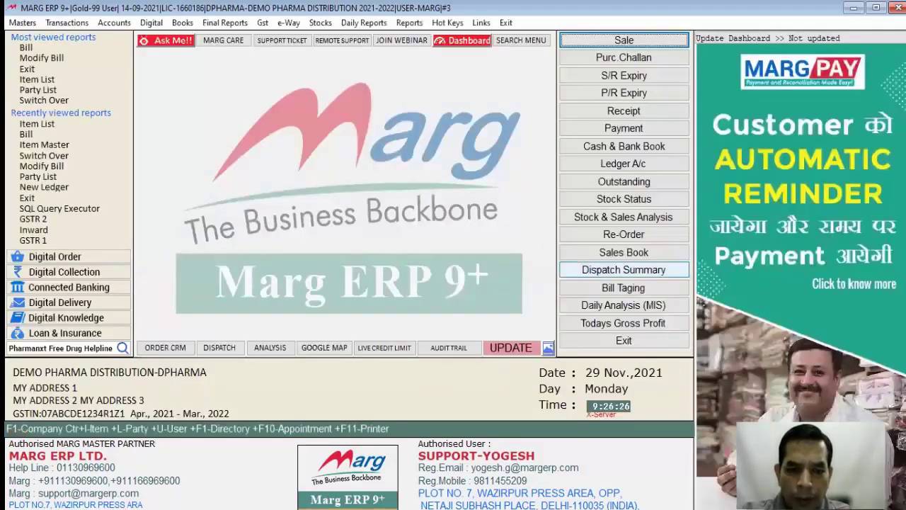
Find the item VIJALAC in the item list and start label printing for it
key("ctrl+i")
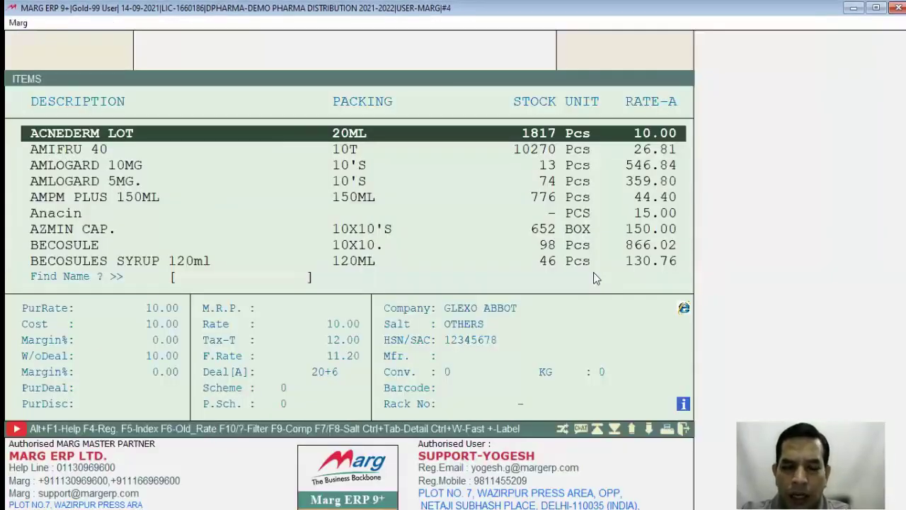
type("VIJ")
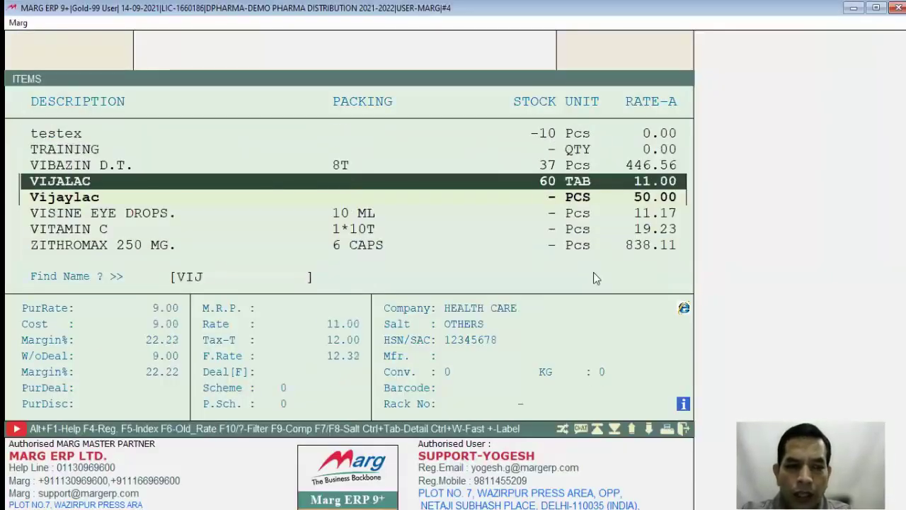
key("plus")
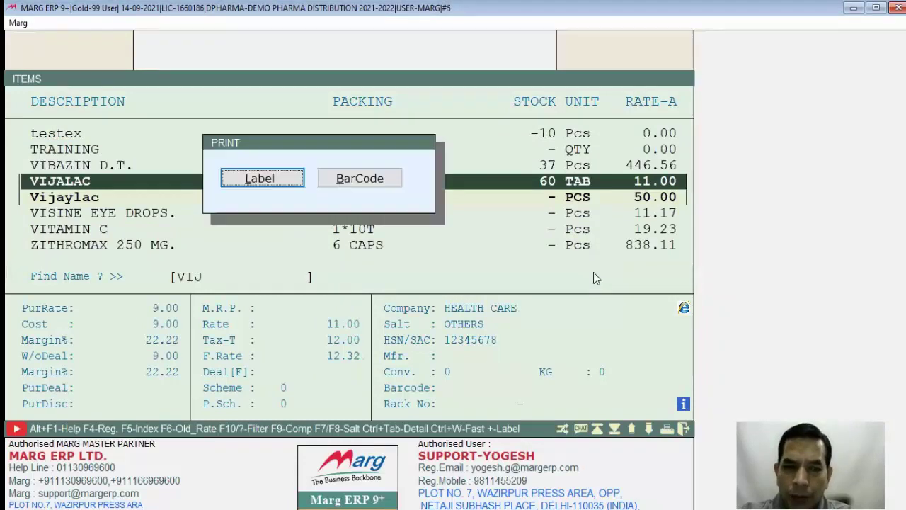
key("Return")
Choose the 38.1 * 21.2mm * 65 label format and accept the remaining label printing options to list the item's batches
key("alt+Down")
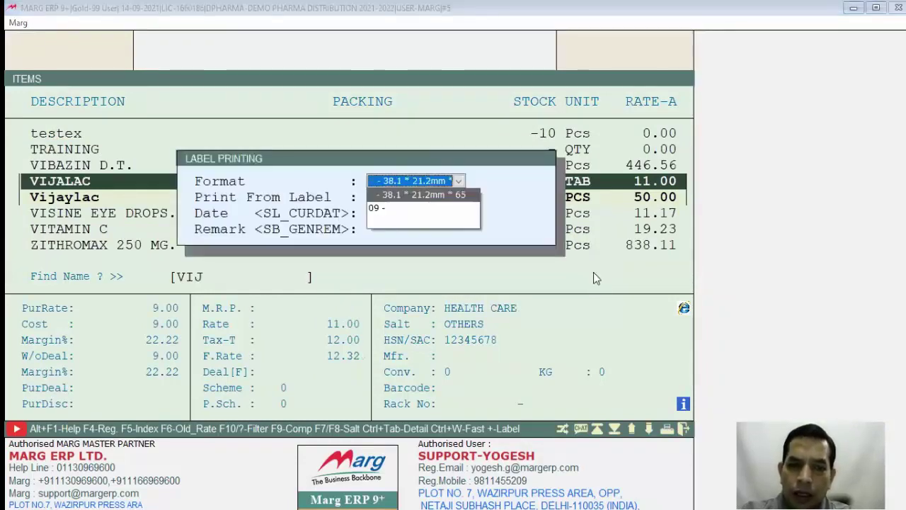
key("Up")
key("Return")
key("Return")
key("Return")
key("Return")
key("Return")
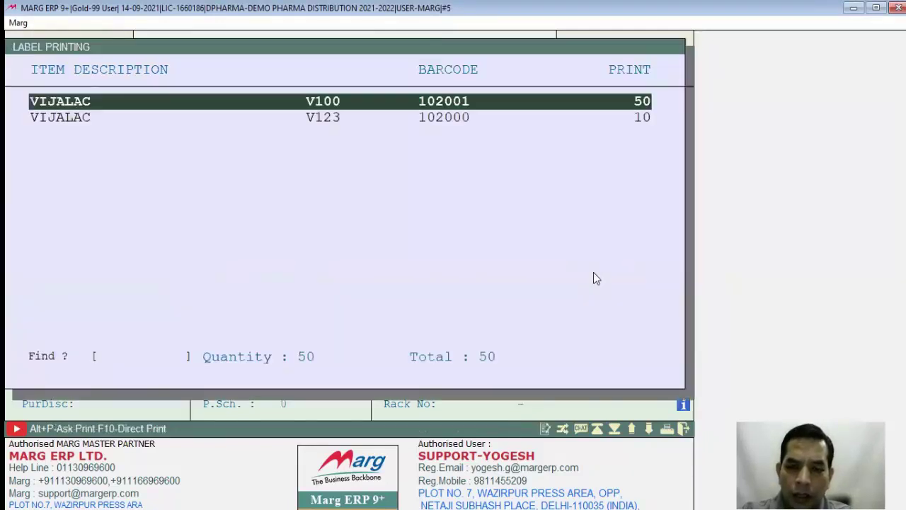
Set the number of labels to print to 10 for batch V100 and 0 for batch V123
key("Return")
type("10")
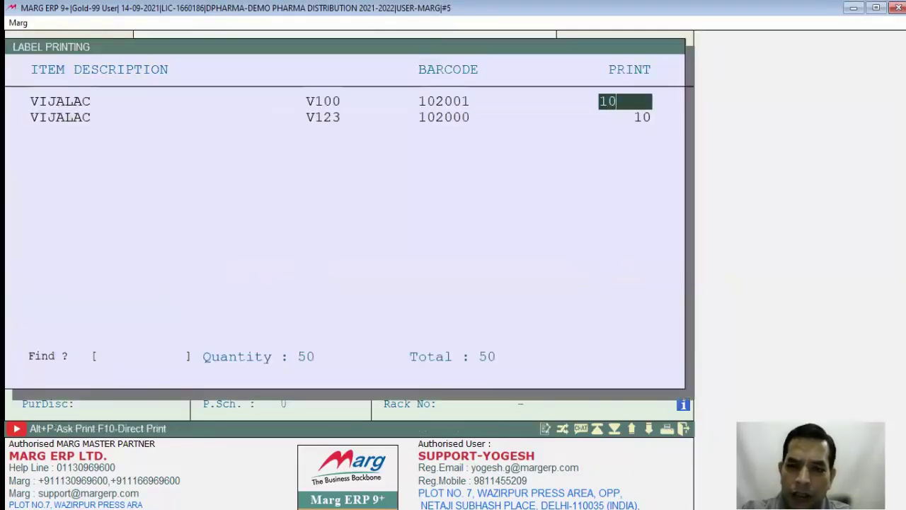
key("Return")
key("Return")
type("0")
key("Return")
Print the VIJALAC labels using the LPT1-Microsoft Print to PDF printer port
key("alt+p")
key("Right")
key("Return")
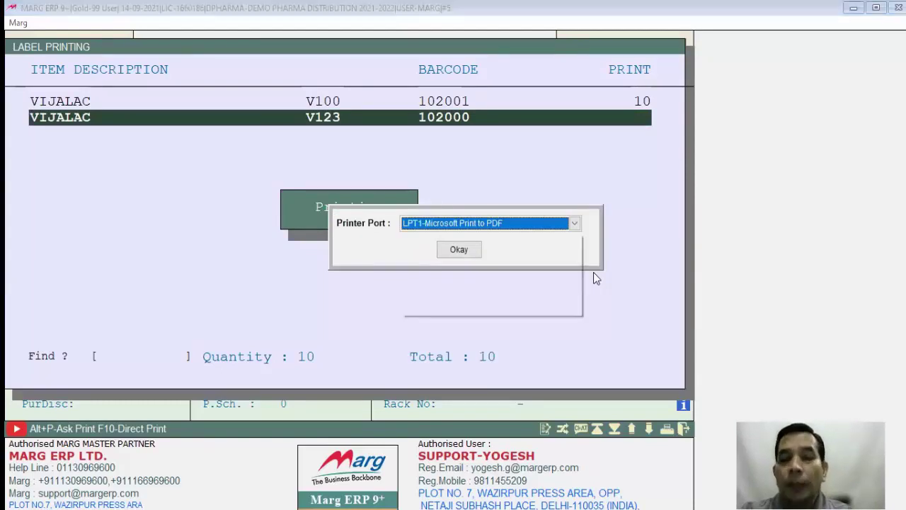
key("alt+Down")
key("Return")
key("Tab")
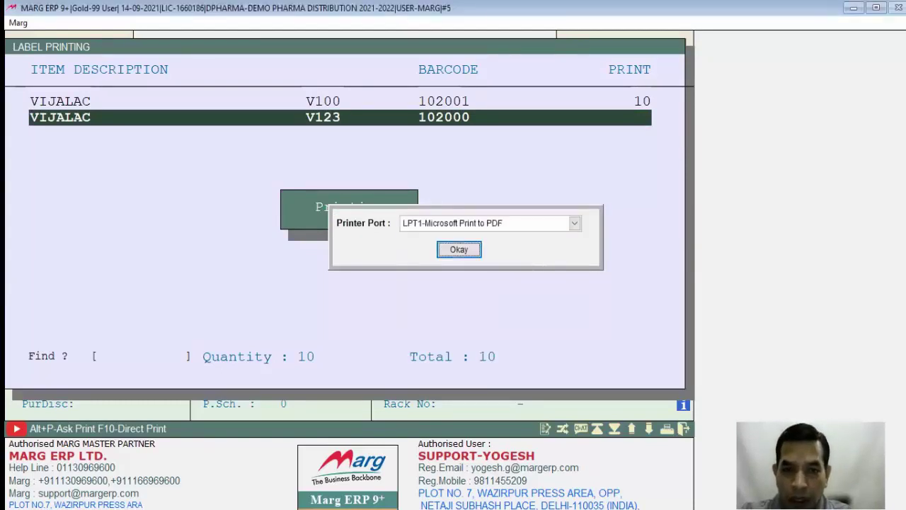
key("Return")
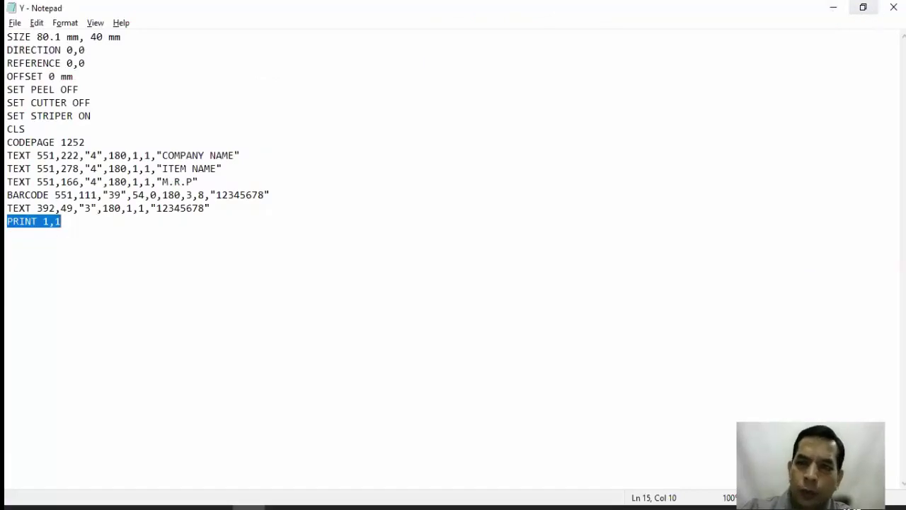
Close the Notepad and SP folder windows, and open the label PDF named 1 from the desktop in Adobe Reader
left_click(894, 7)
left_click(894, 6)
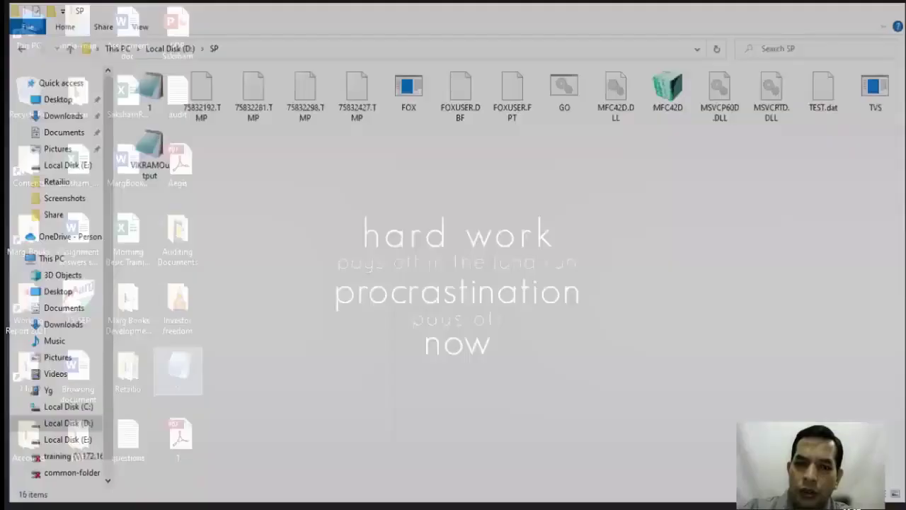
double_click(178, 437)
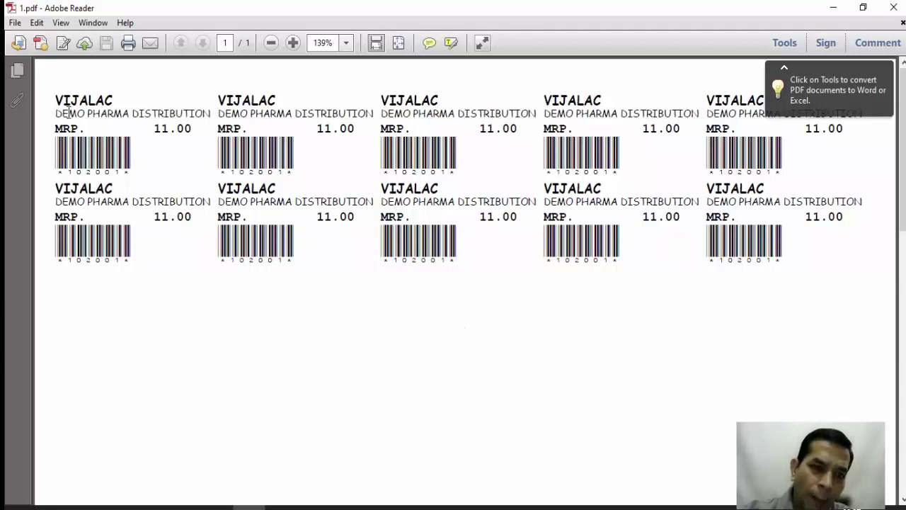
Check the company name and MRP amount on the first printed label, and enlarge the page to 200%
left_click_drag(68, 110, 204, 115)
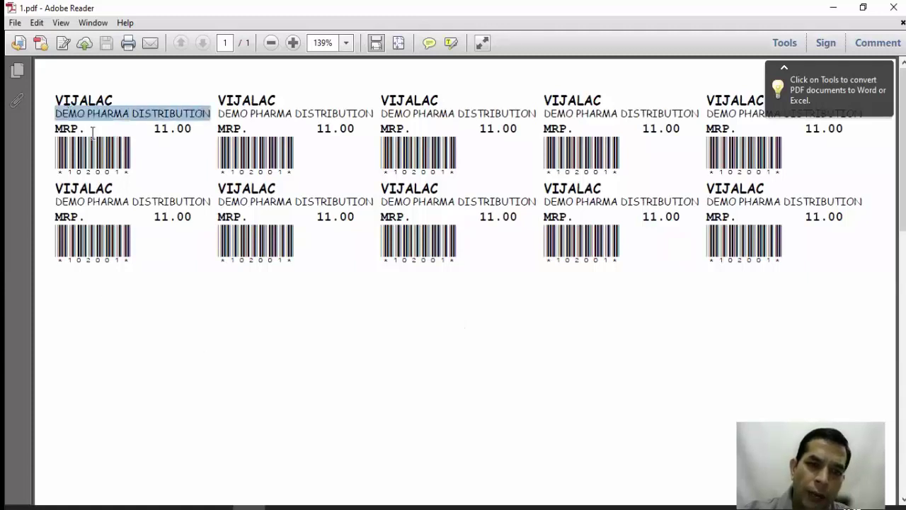
left_click_drag(91, 130, 167, 135)
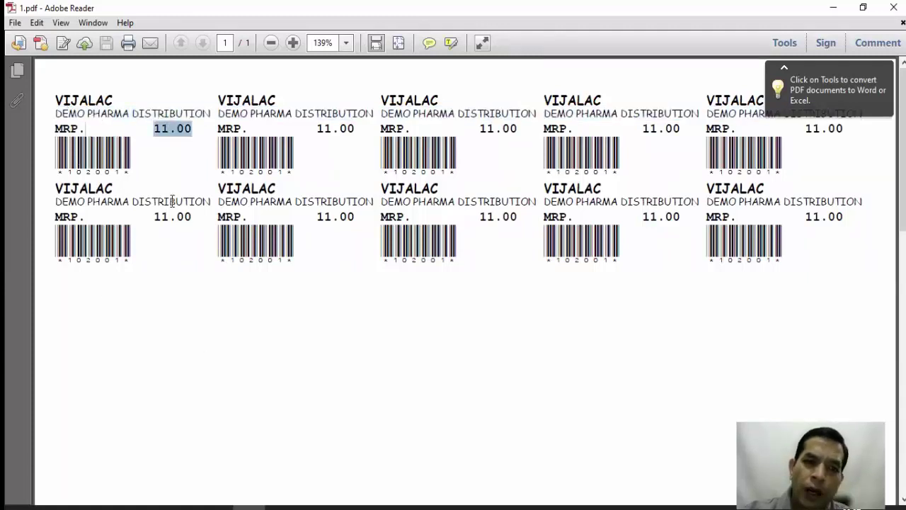
left_click(200, 360)
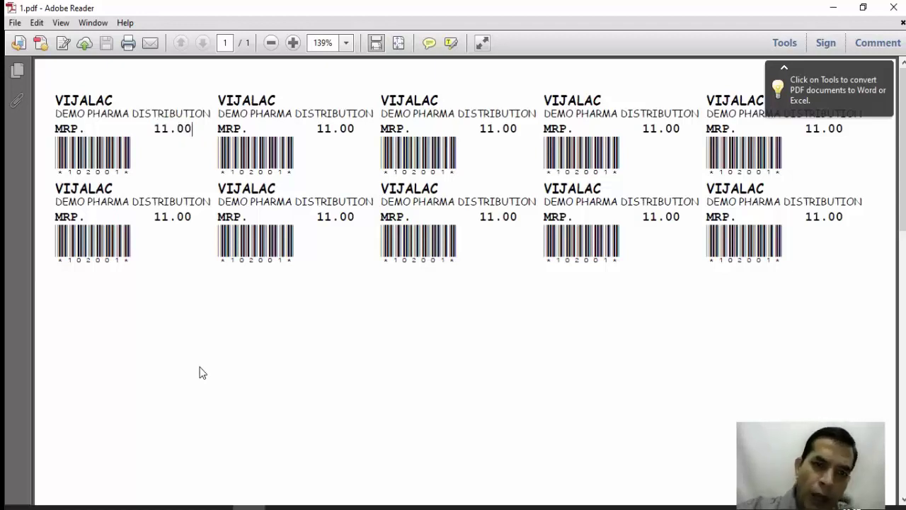
left_click(346, 43)
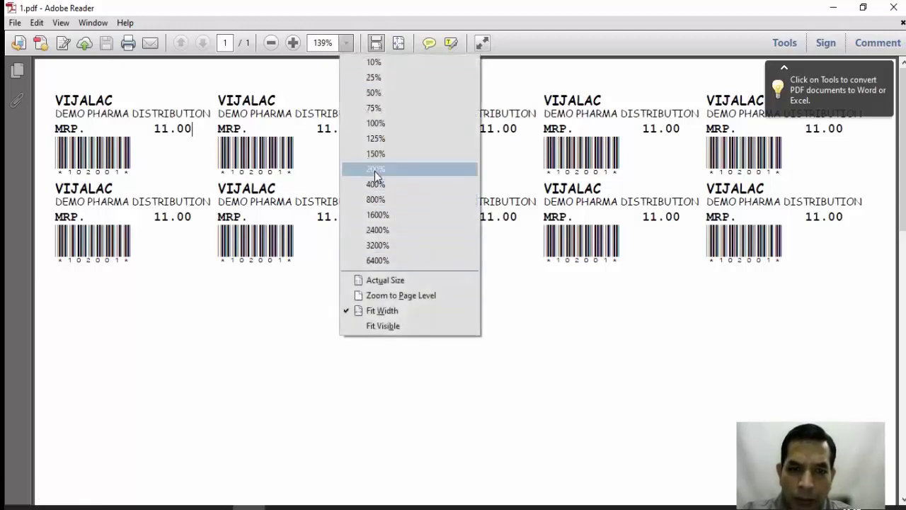
left_click(374, 171)
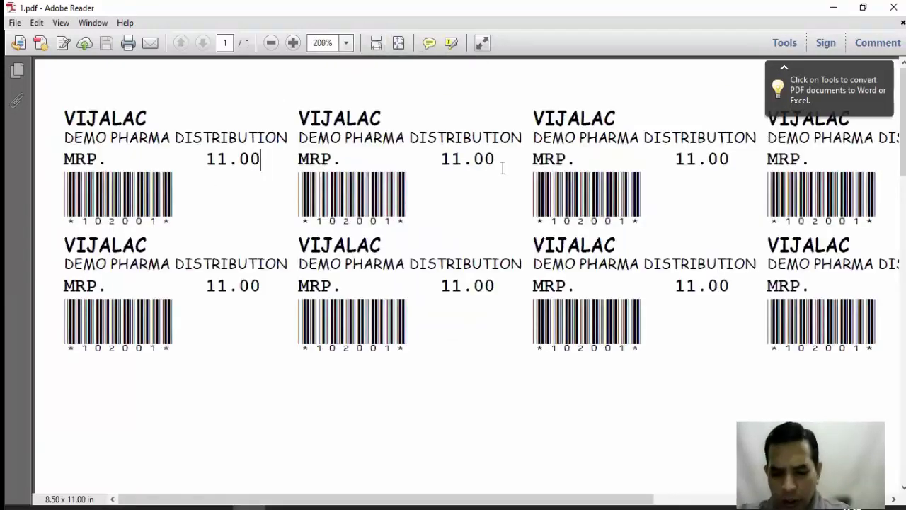